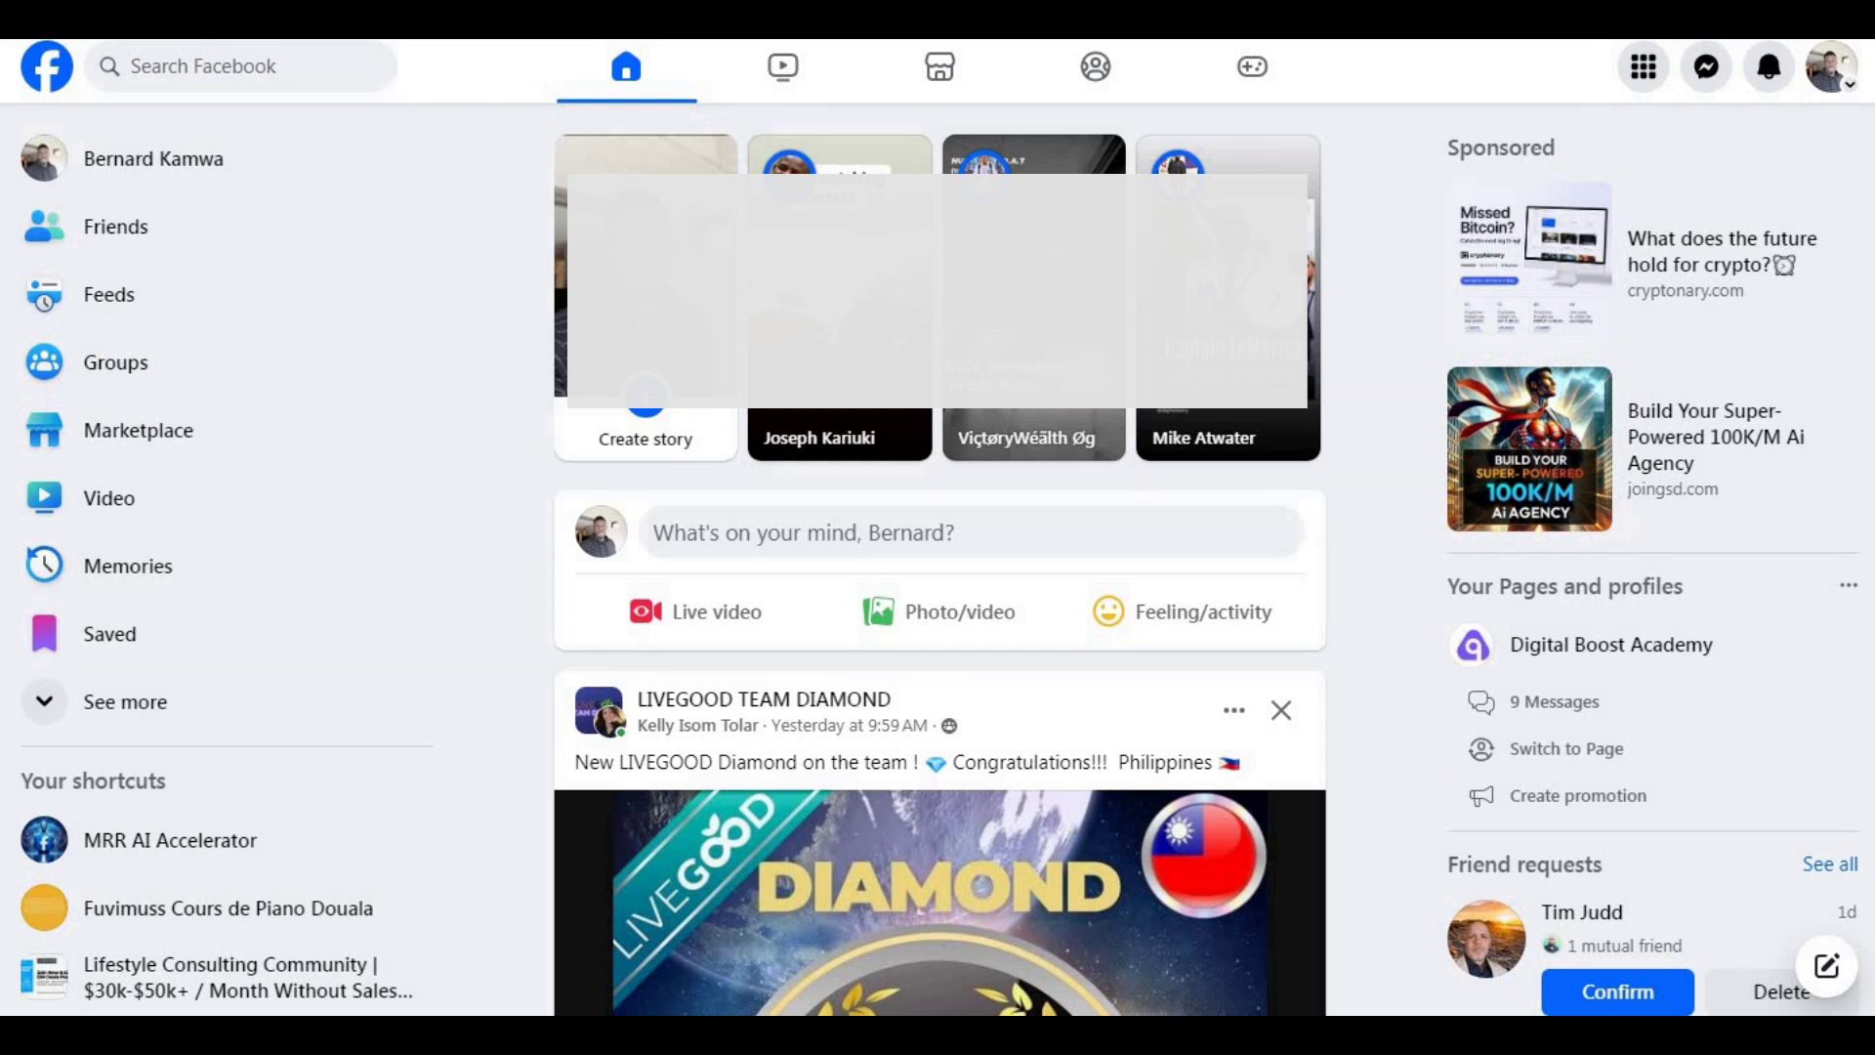
Open Ads Manager from the Professional section of Facebook's main menu and show the ad account list.
left_click(1647, 70)
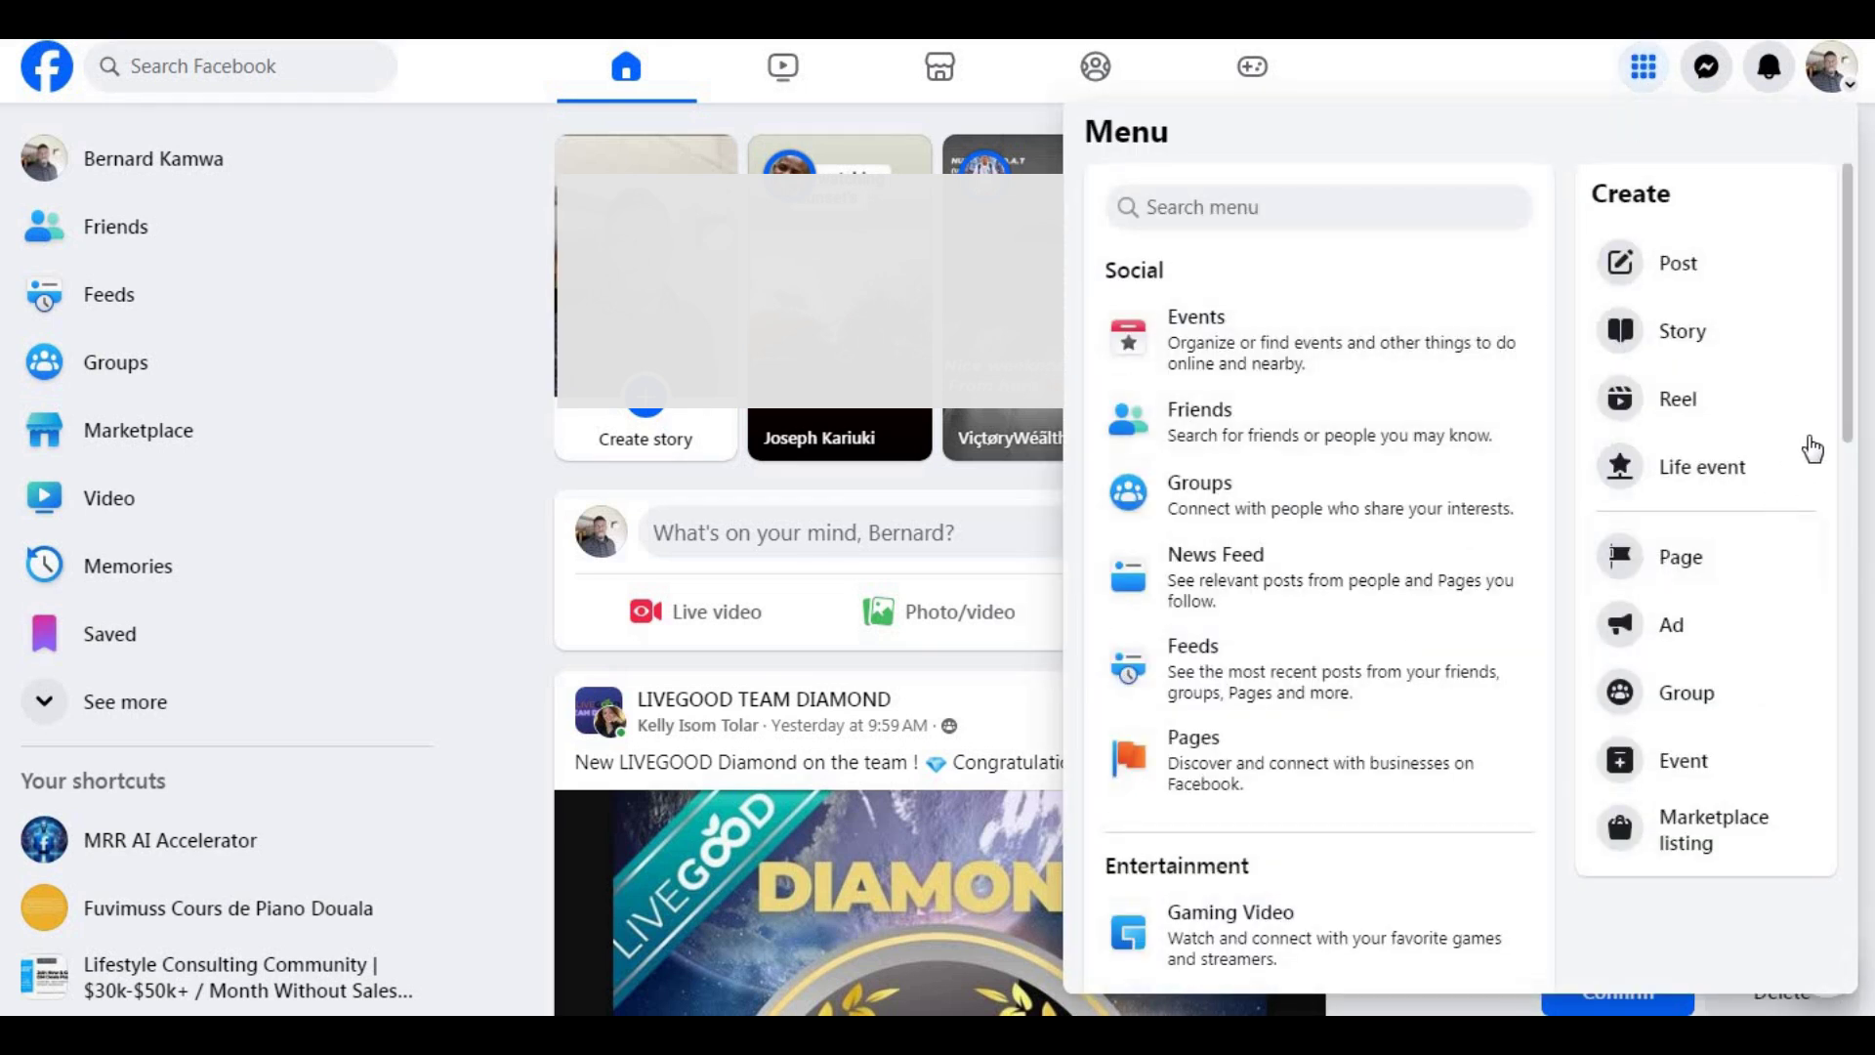
left_click_drag(1845, 443, 1840, 525)
scroll(1824, 569, "down", 5)
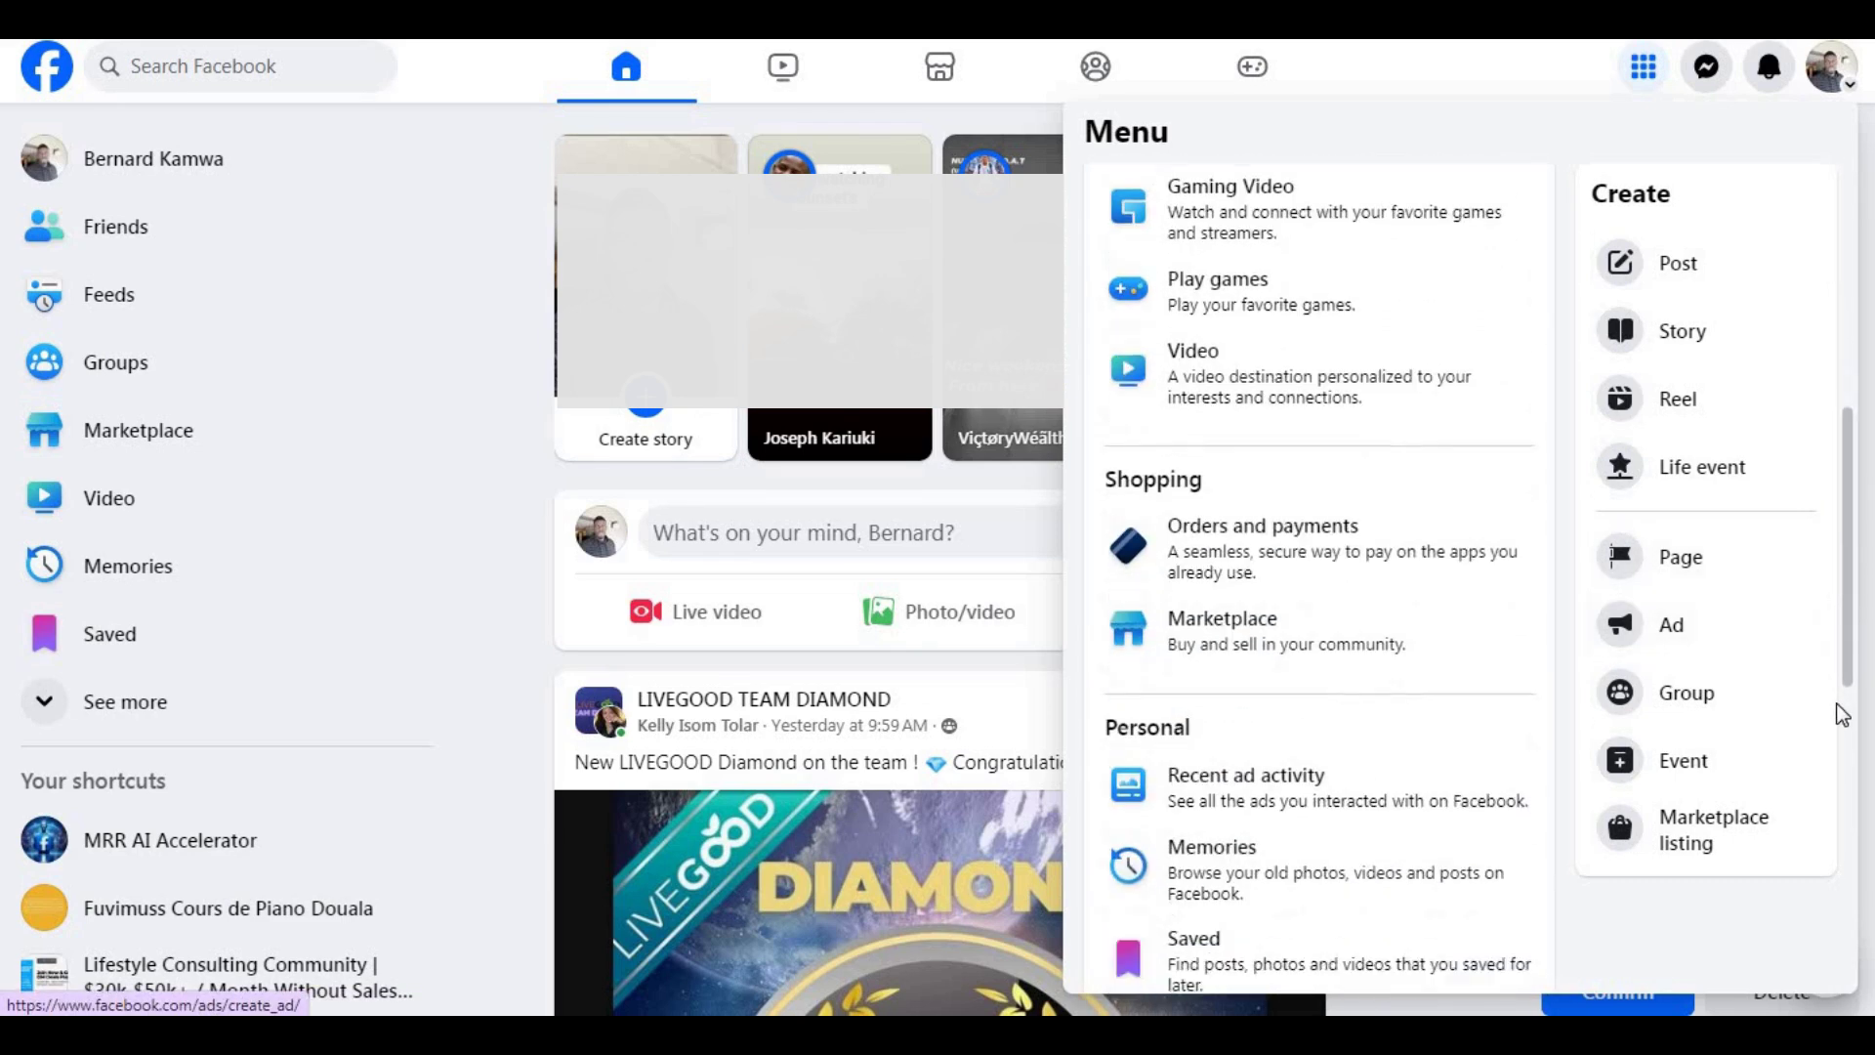
scroll(1842, 742, "down", 3)
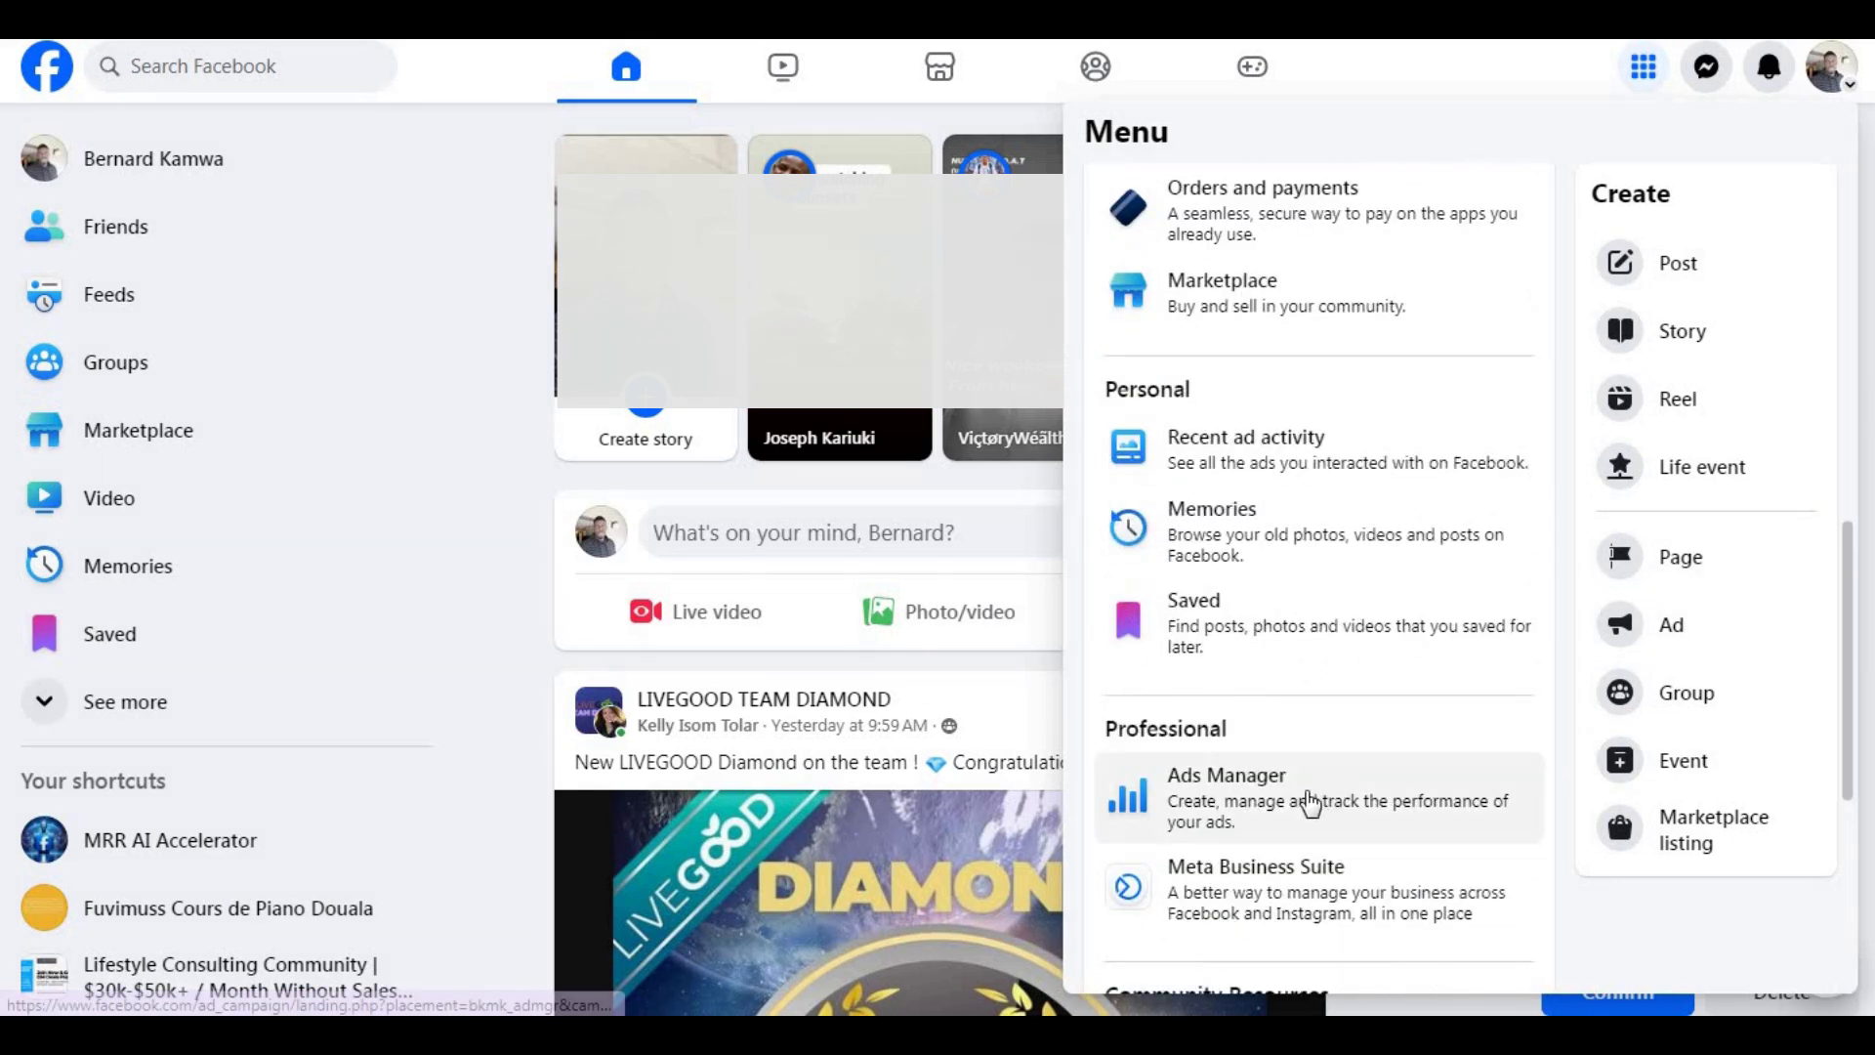
left_click(1309, 802)
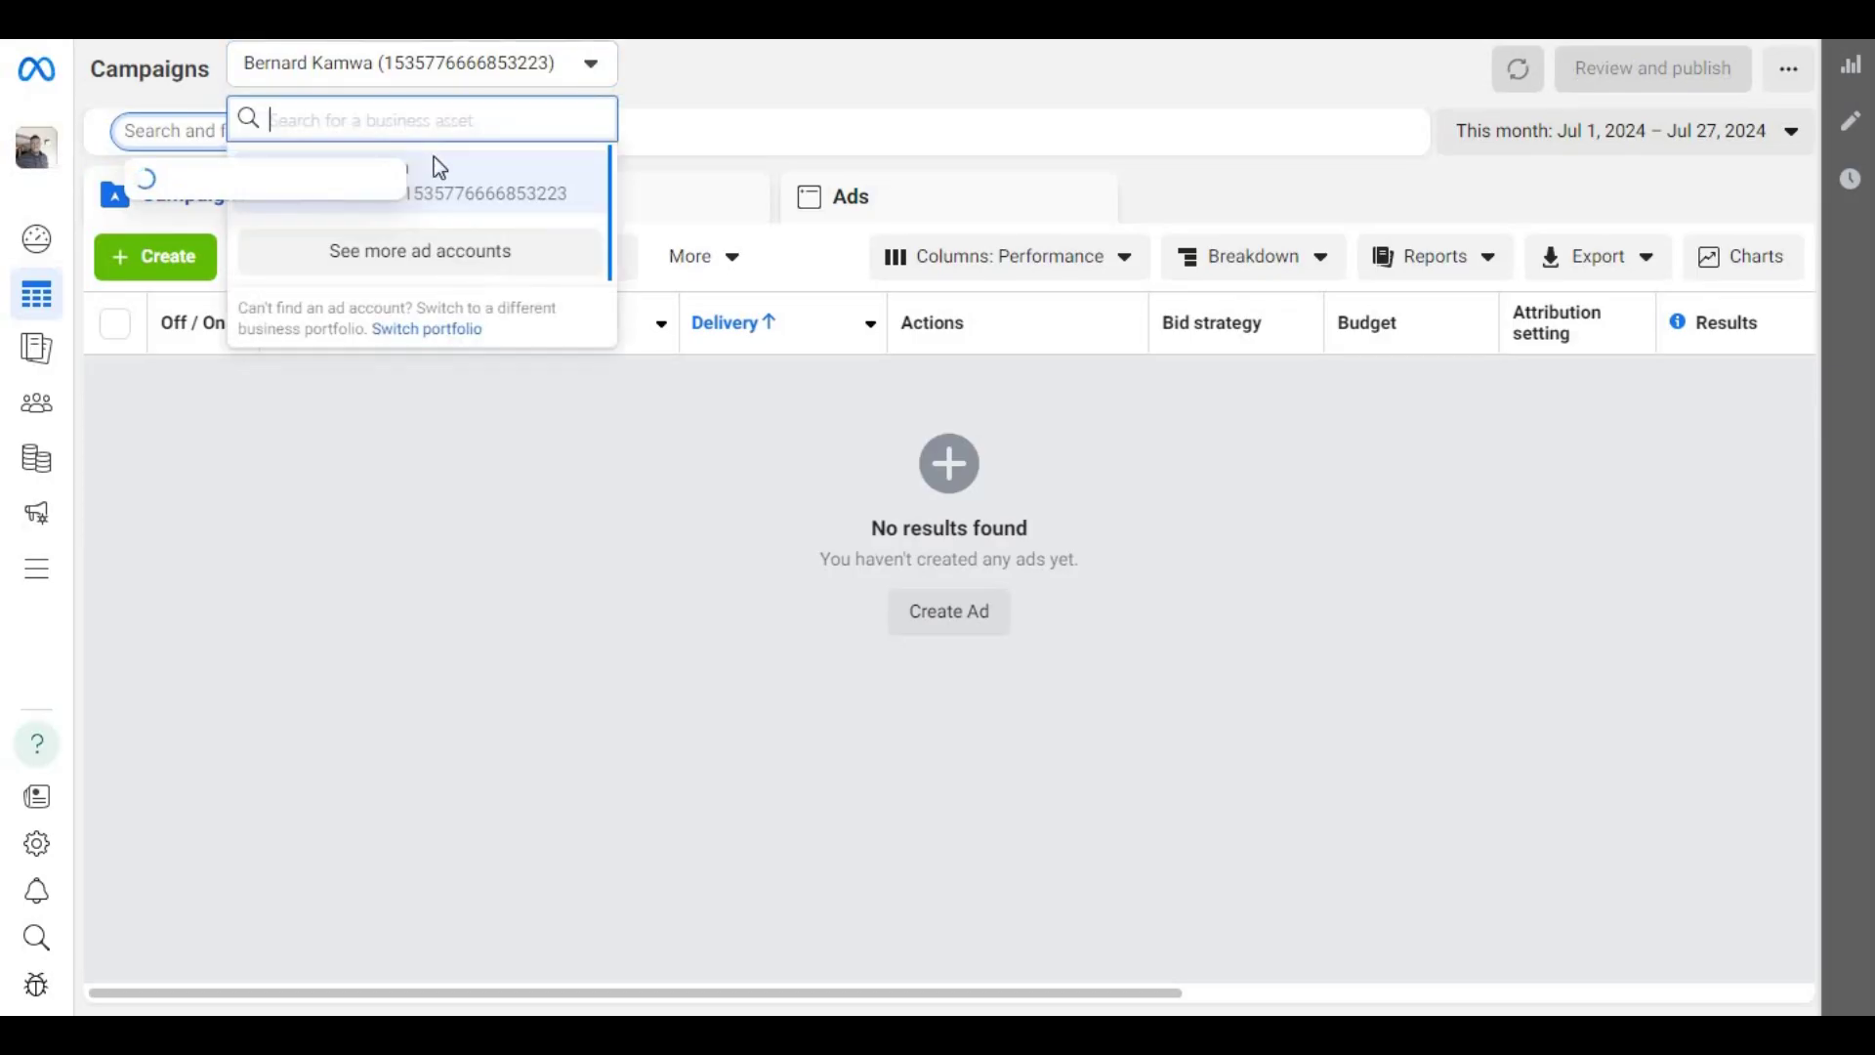
left_click(420, 63)
Switch Ads Manager to the ad account 'account 1', then open Events Manager from All tools.
left_click(455, 259)
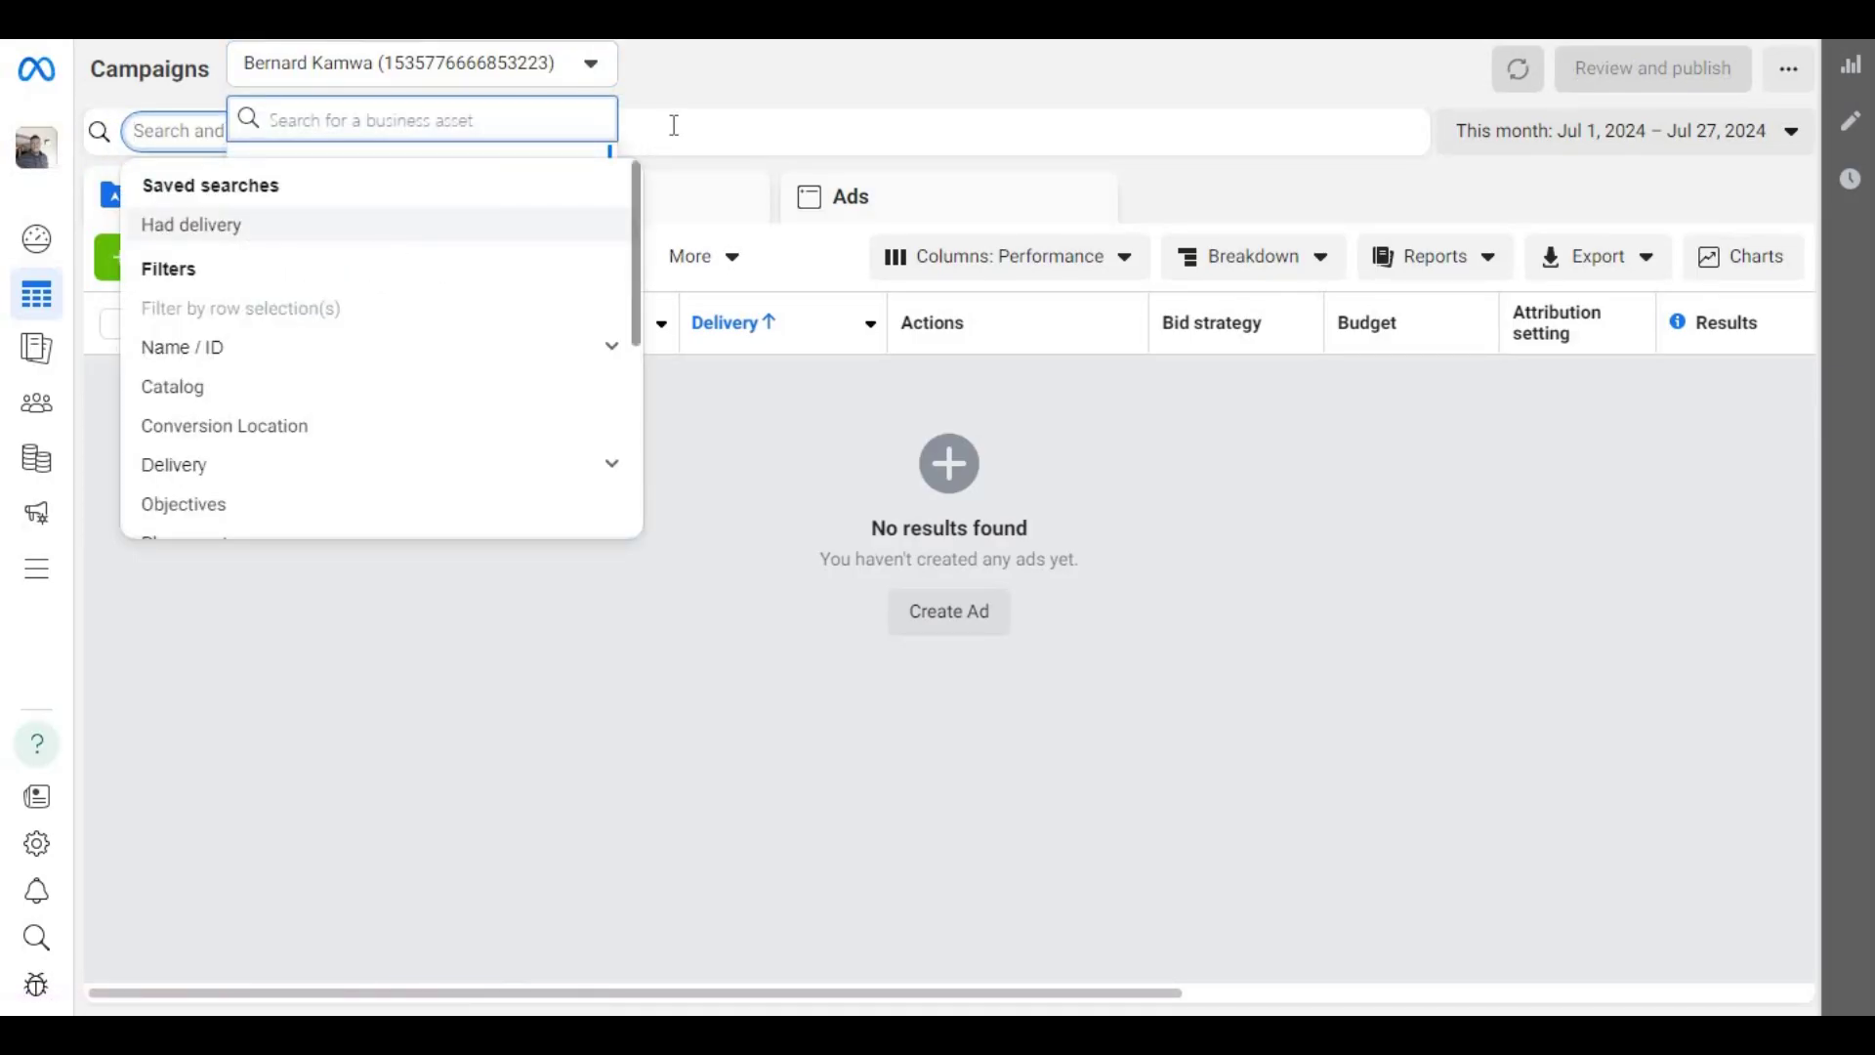
key("Escape")
left_click(596, 68)
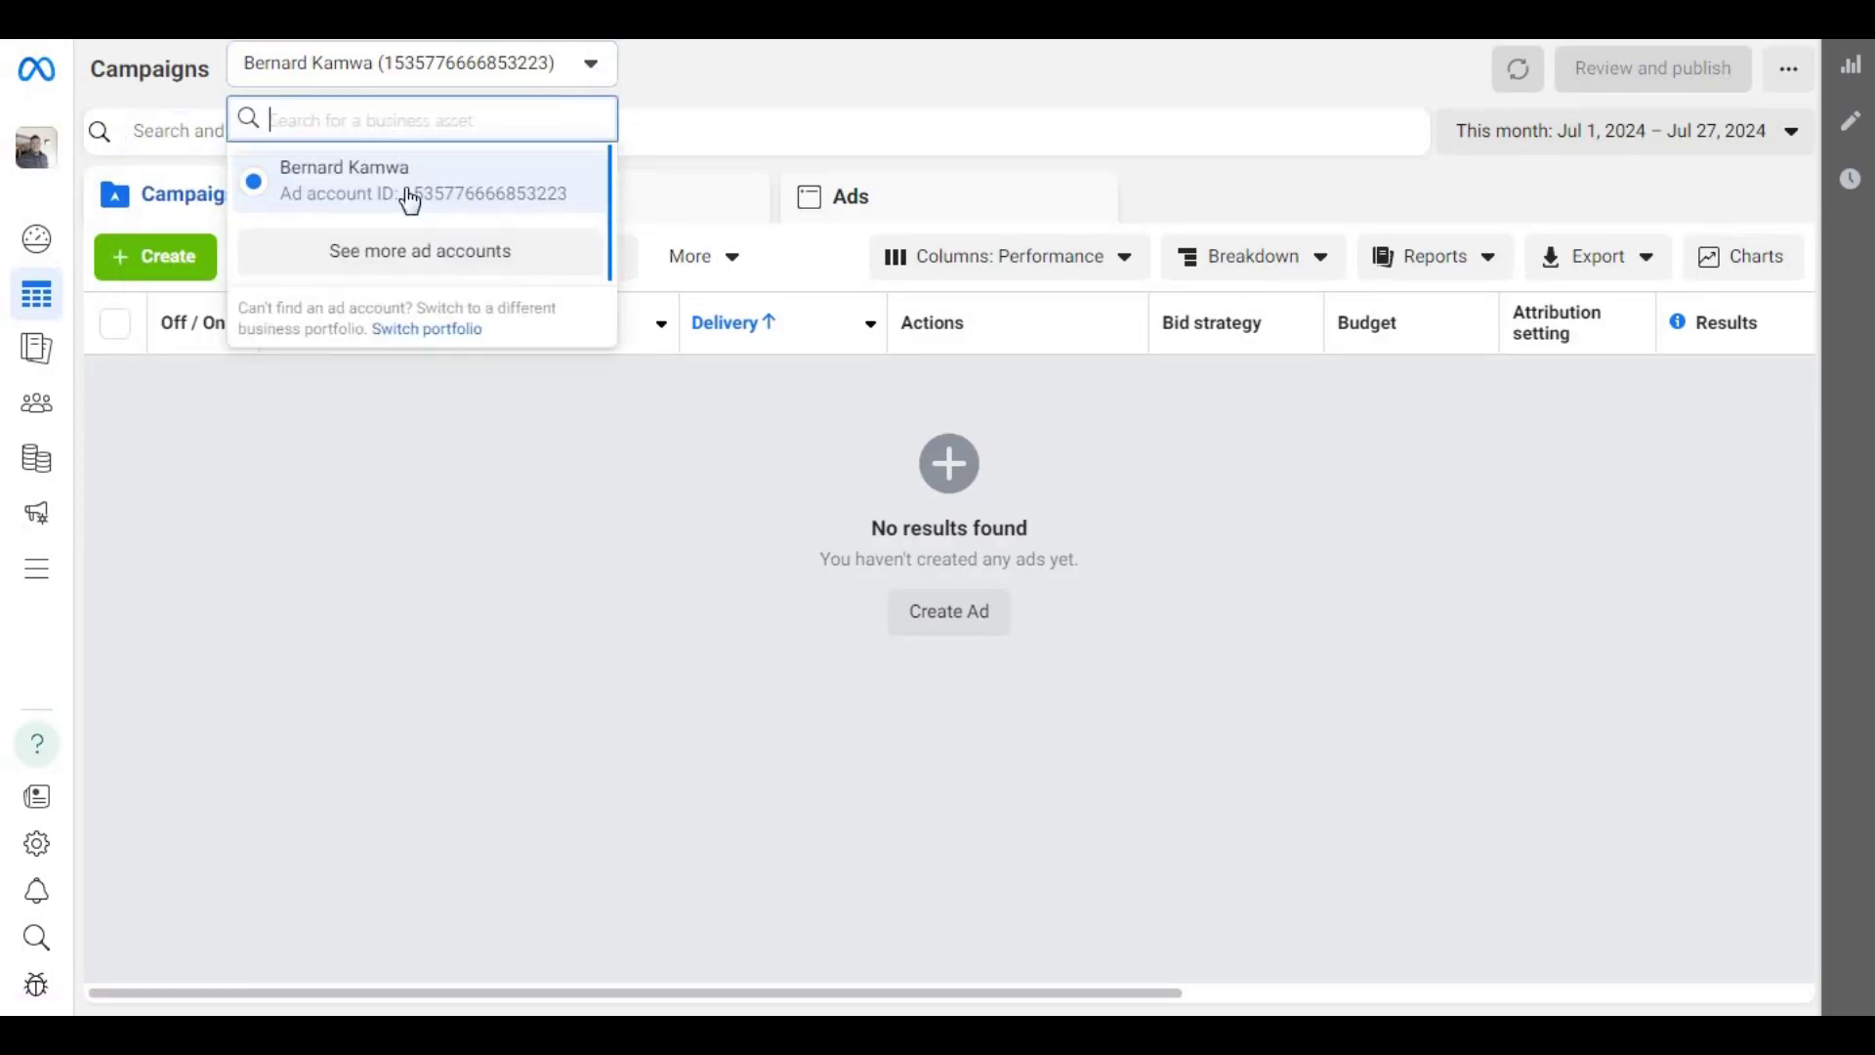
left_click(381, 254)
left_click(405, 242)
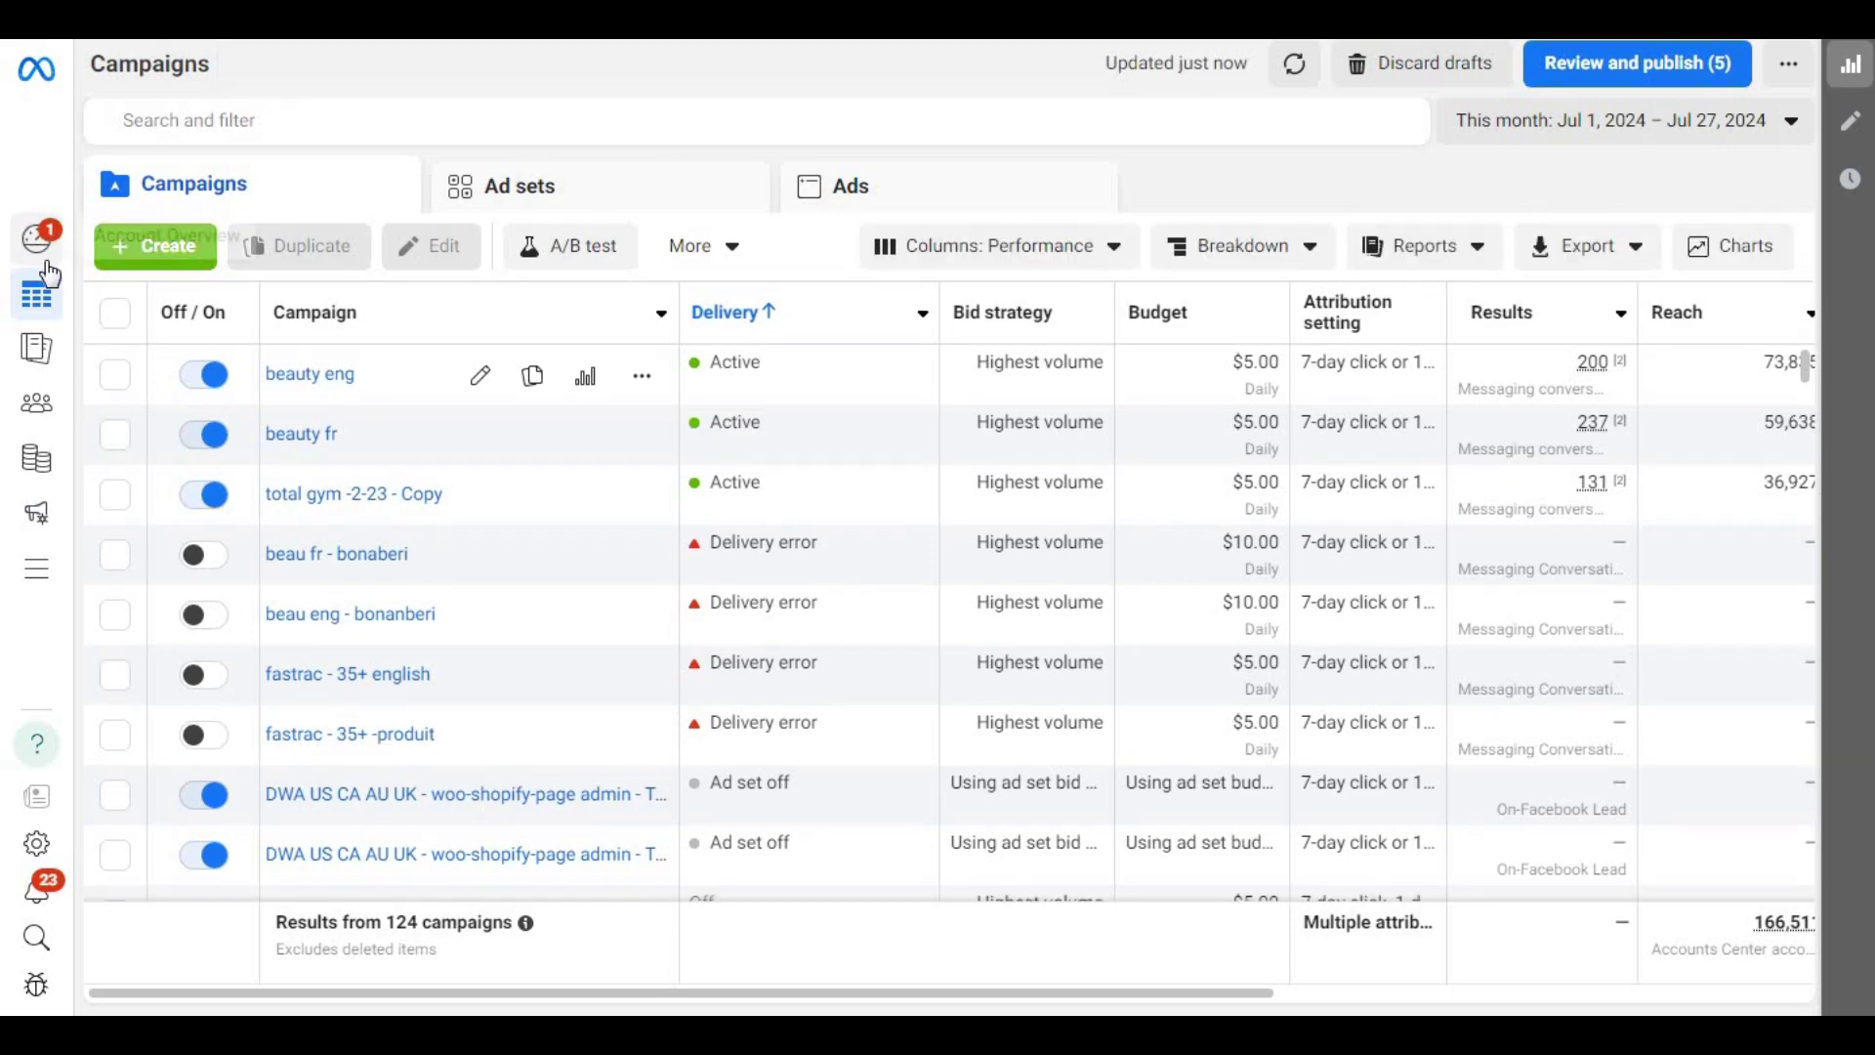
left_click(39, 568)
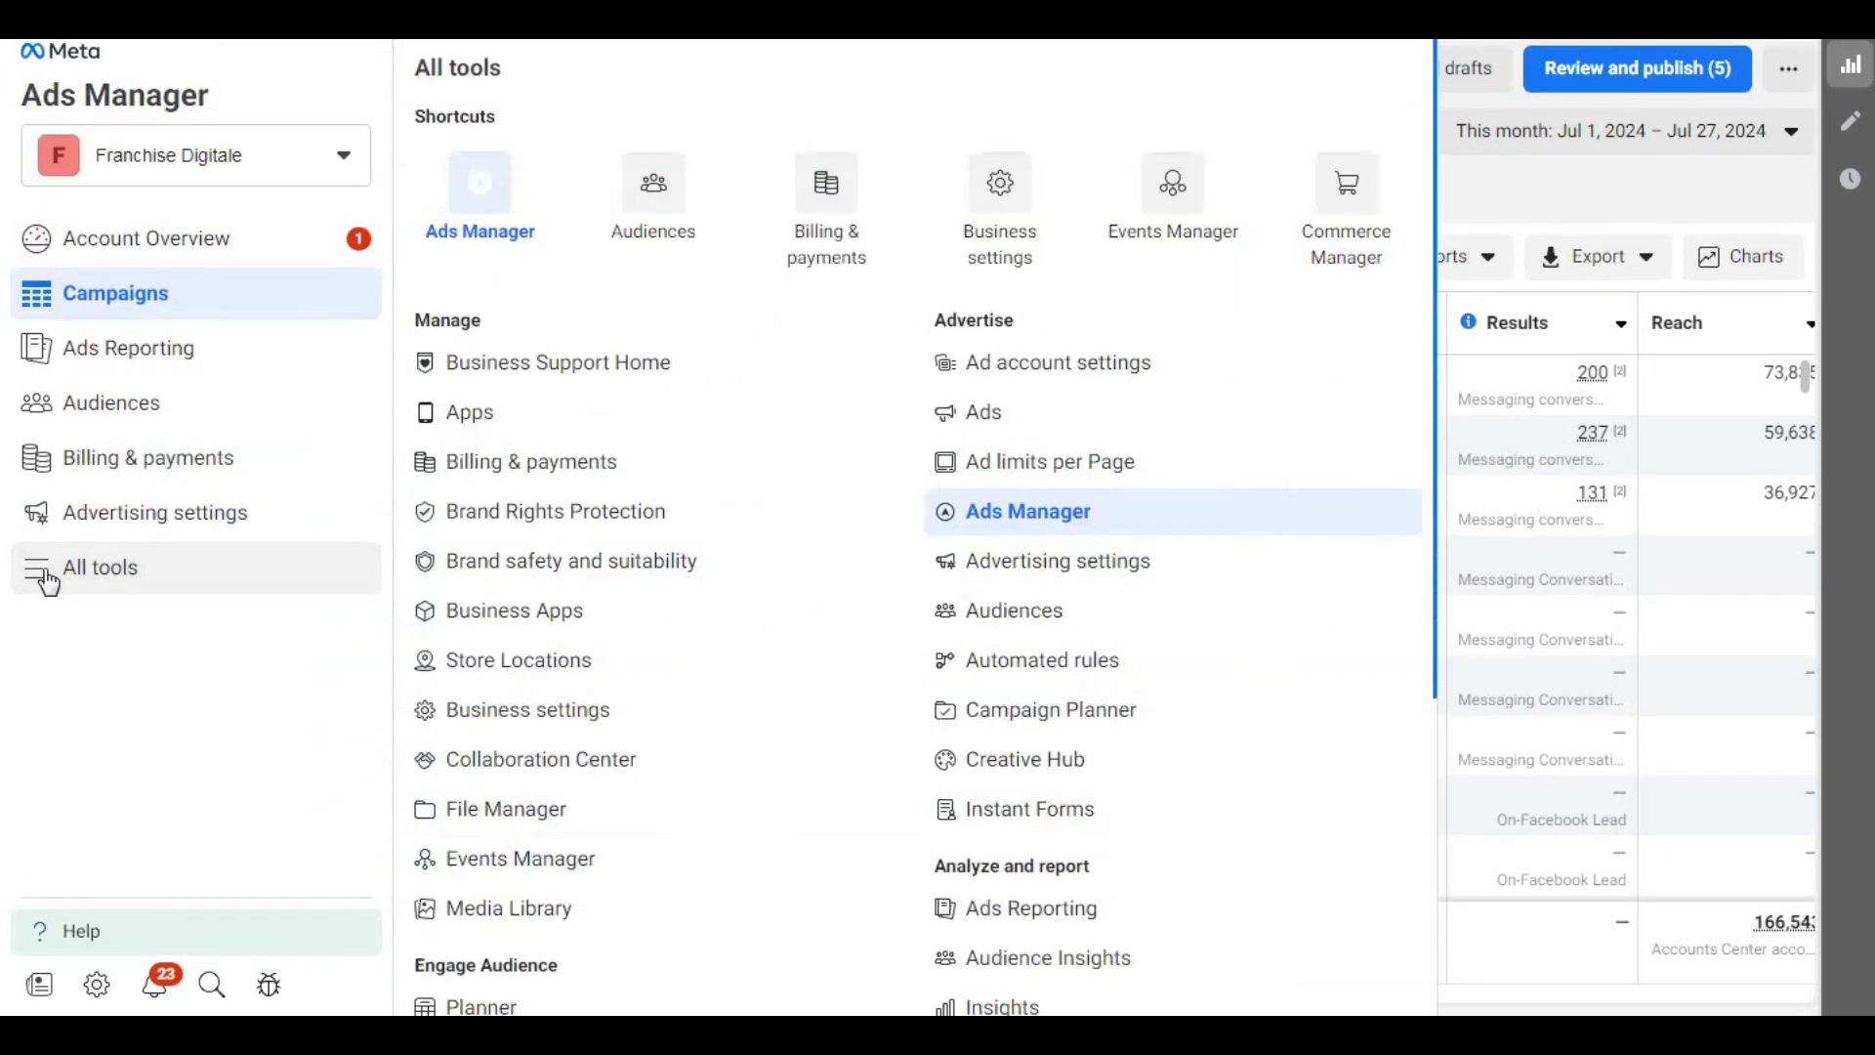
left_click(1184, 239)
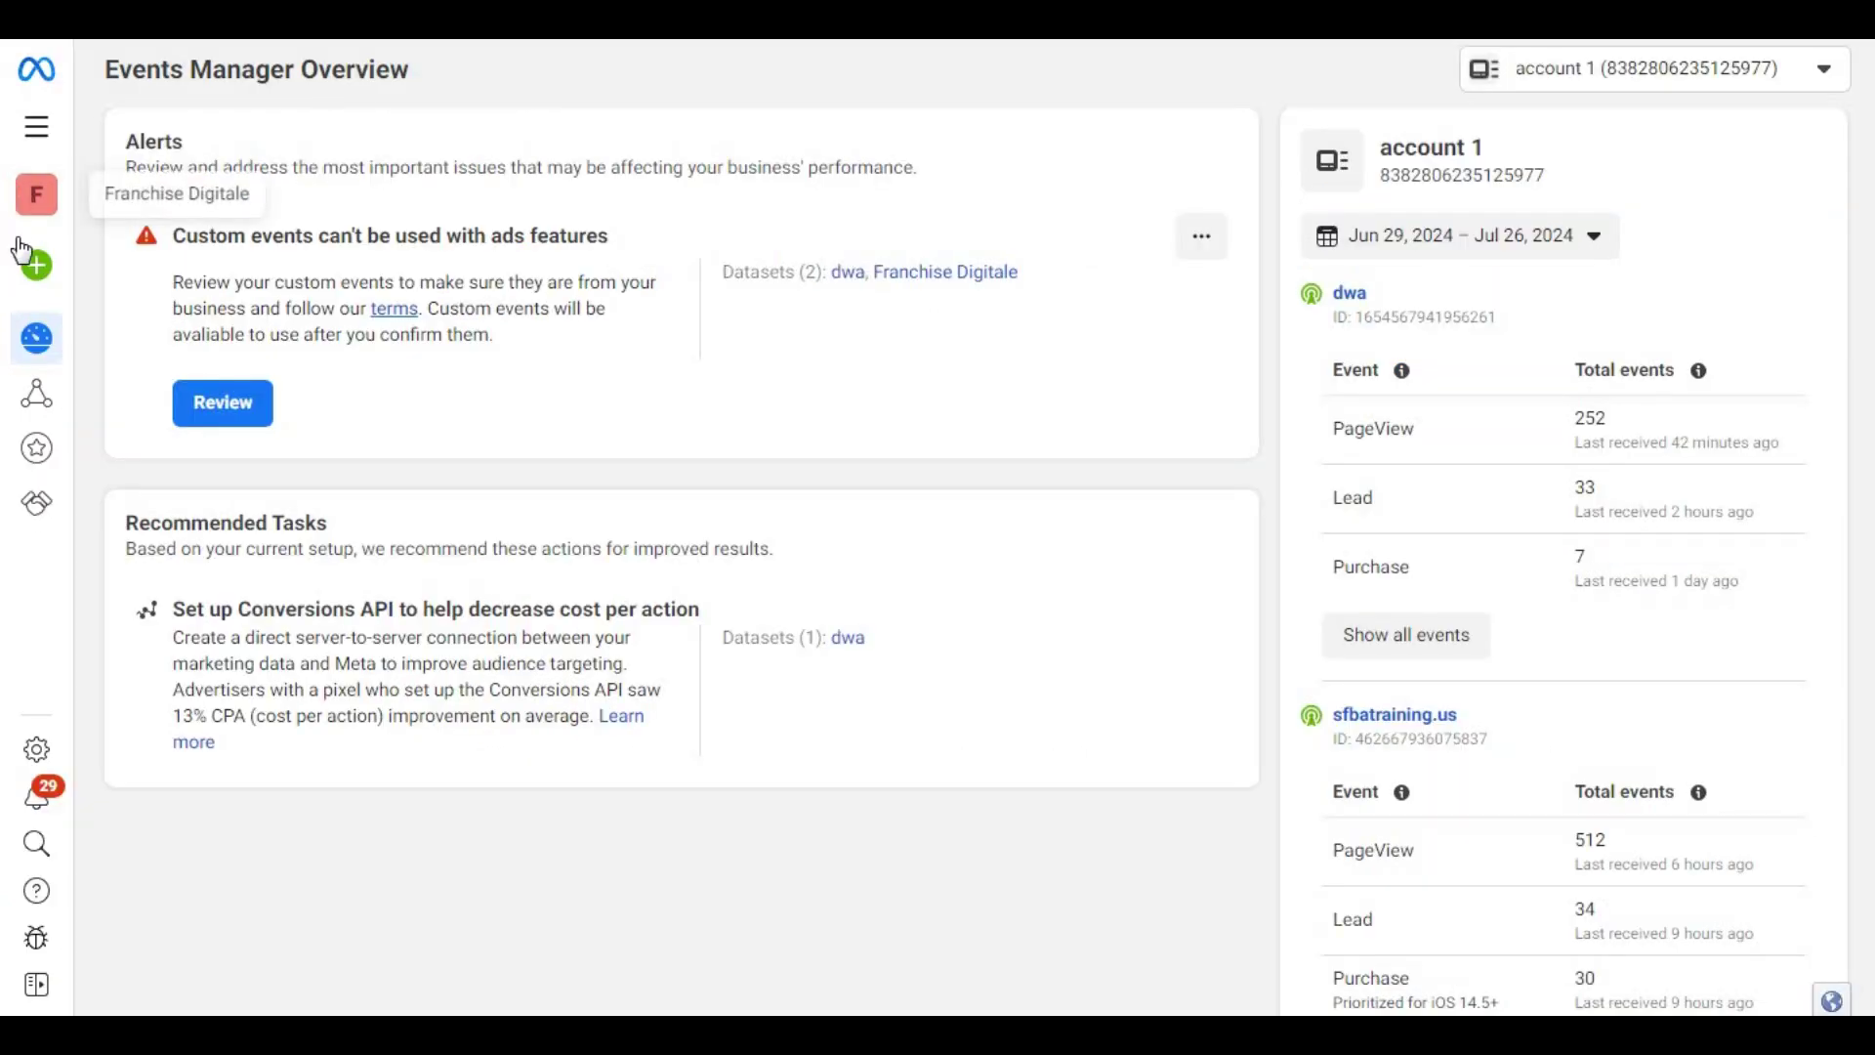
Create a new Web dataset named 'Digital wealth'.
mouse_move(106, 279)
left_click(216, 268)
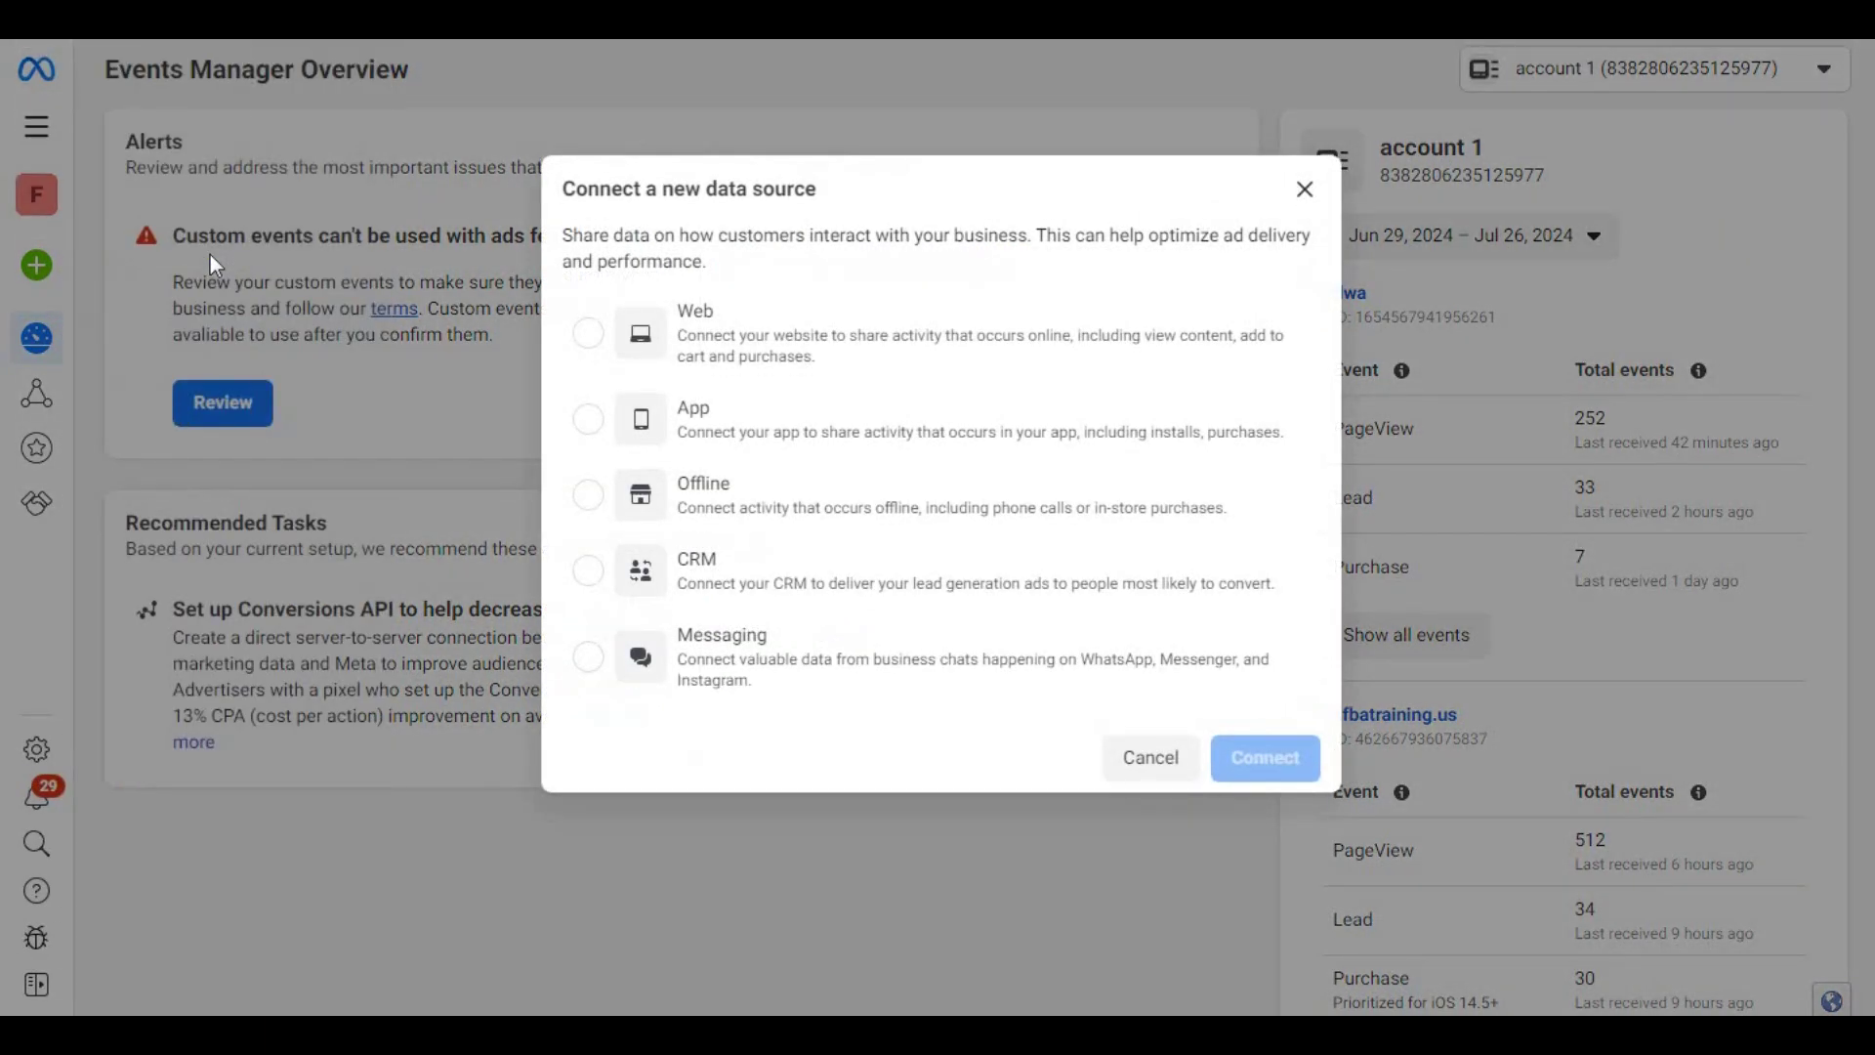
left_click(590, 333)
left_click(1270, 757)
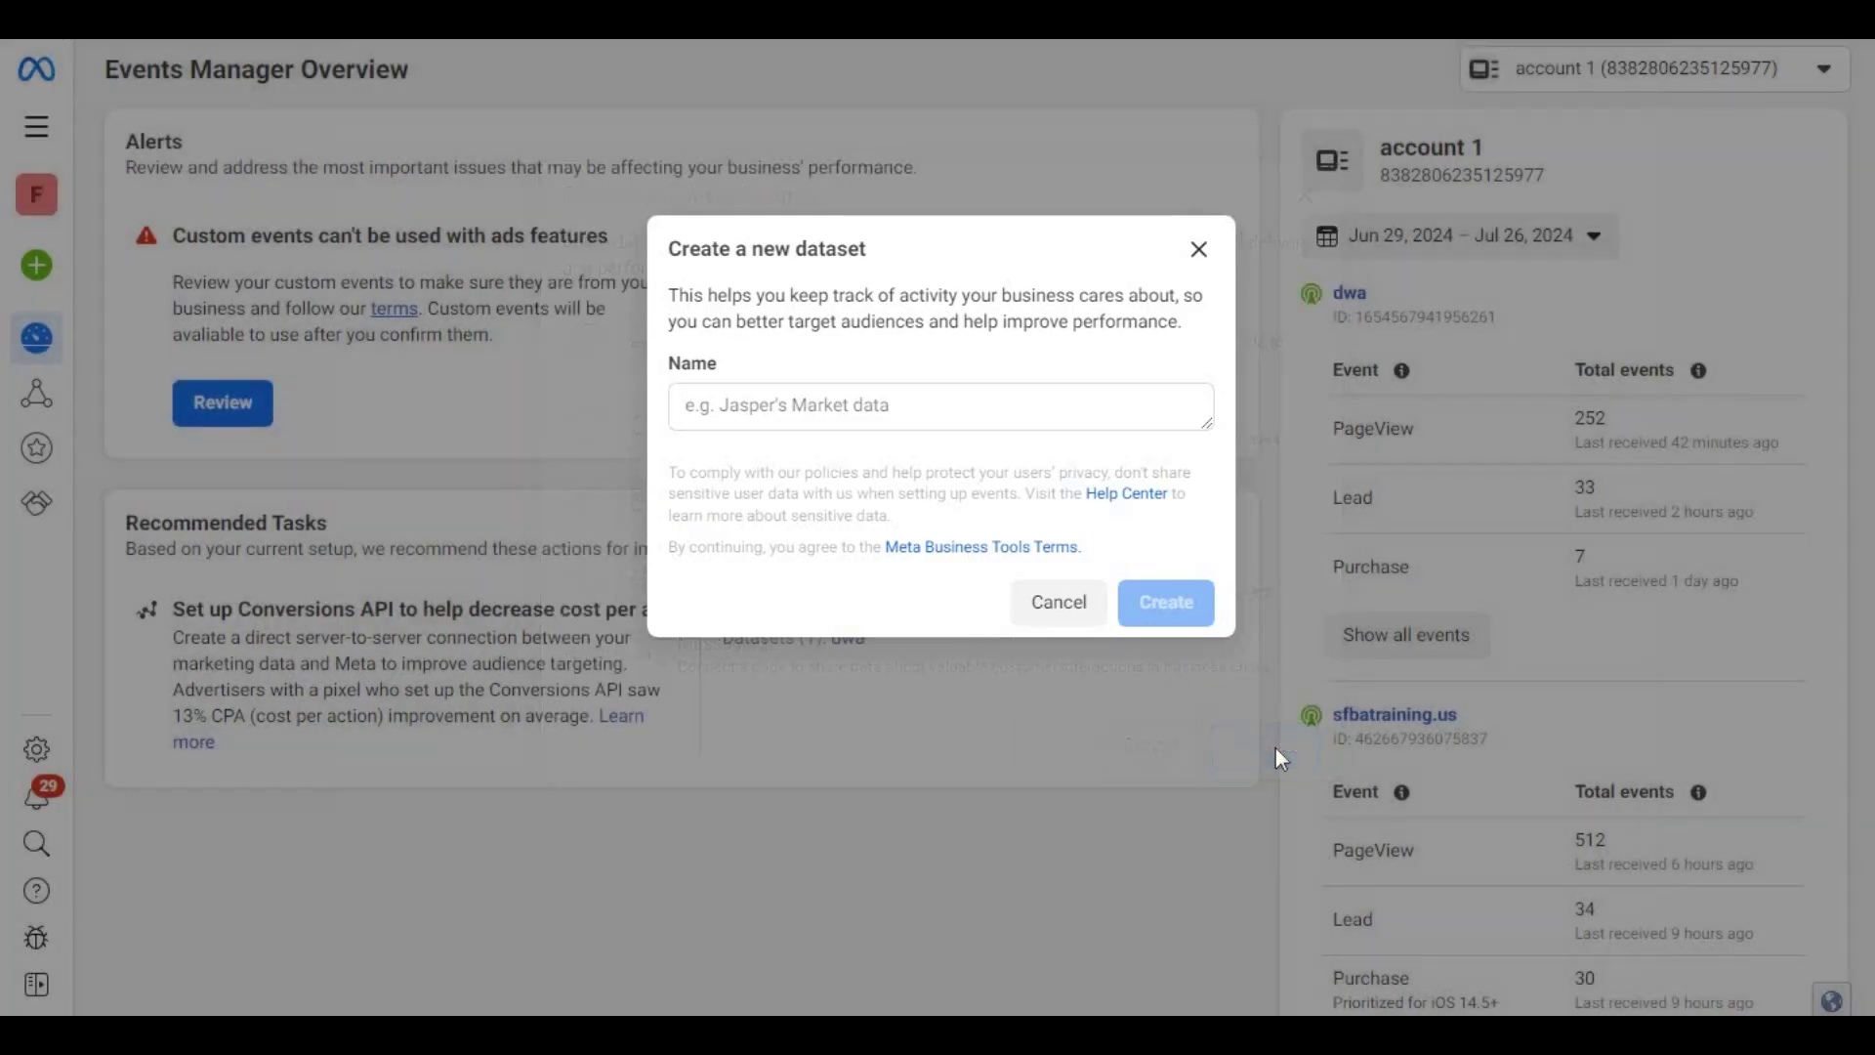
left_click(960, 417)
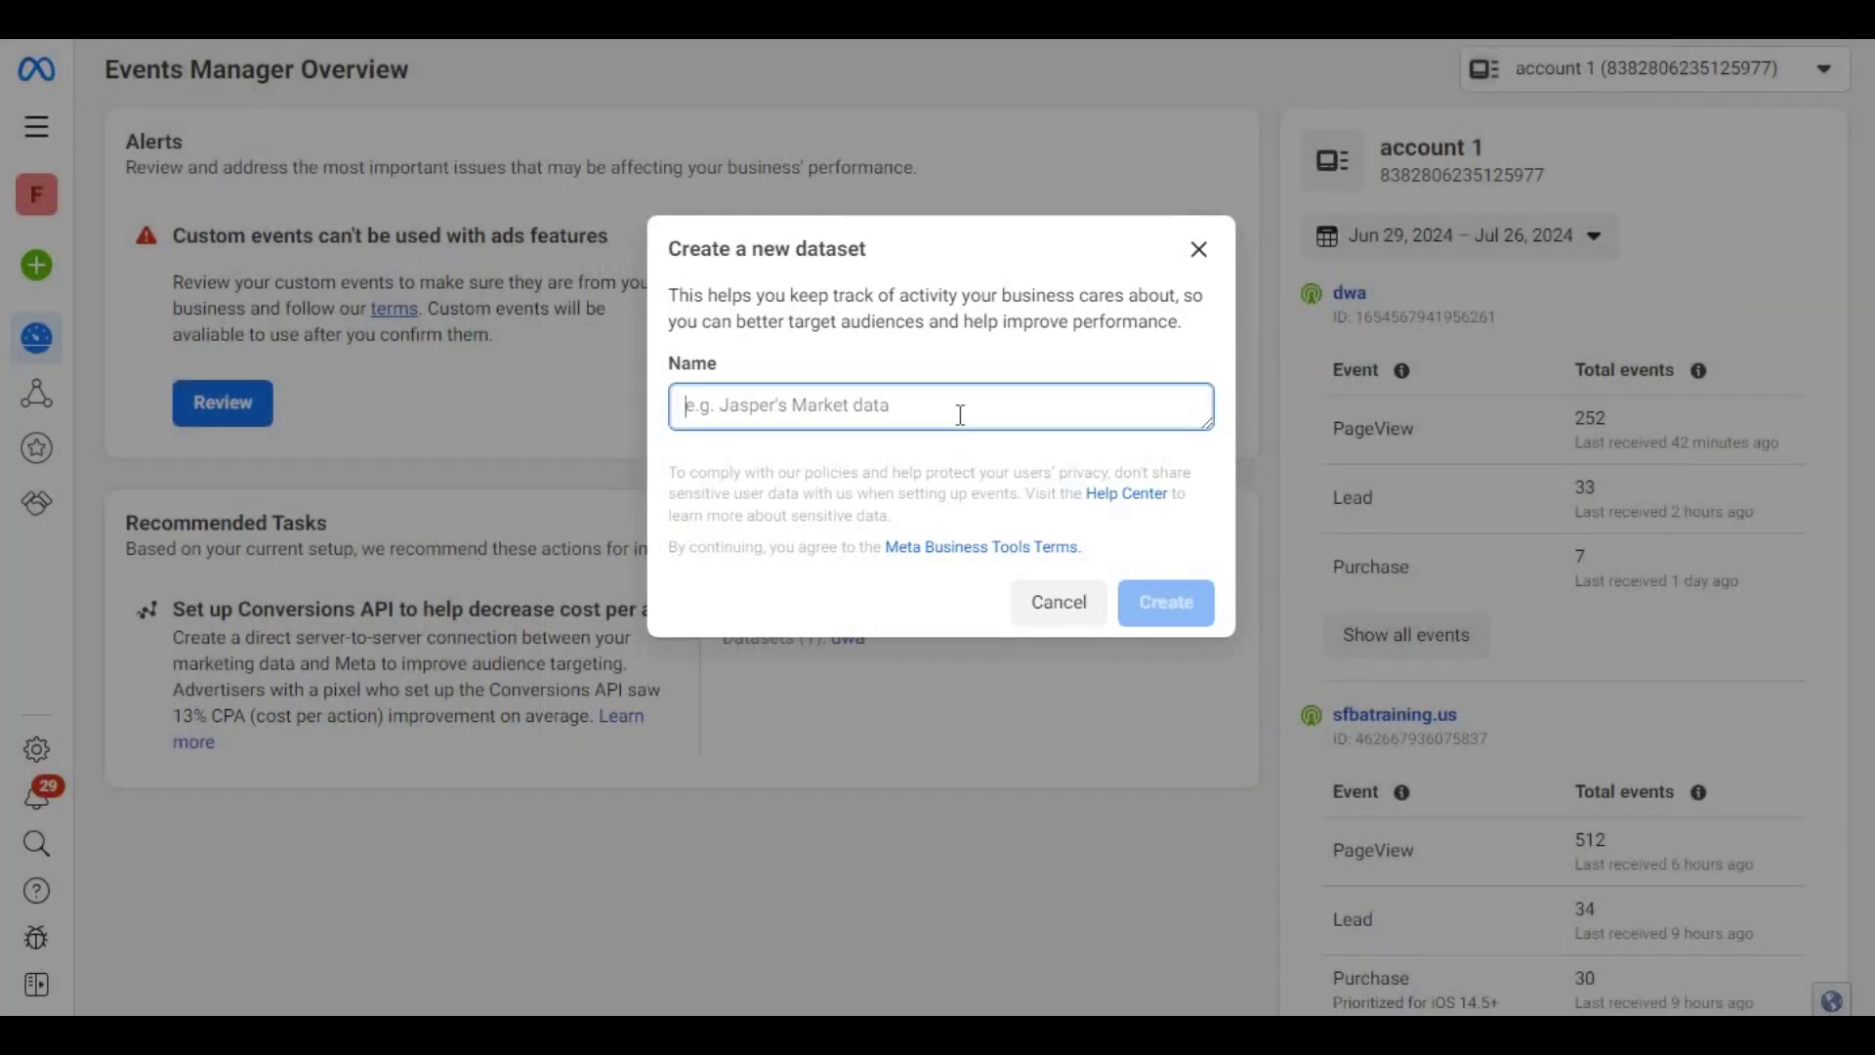
type("Digital wealth")
left_click(1195, 604)
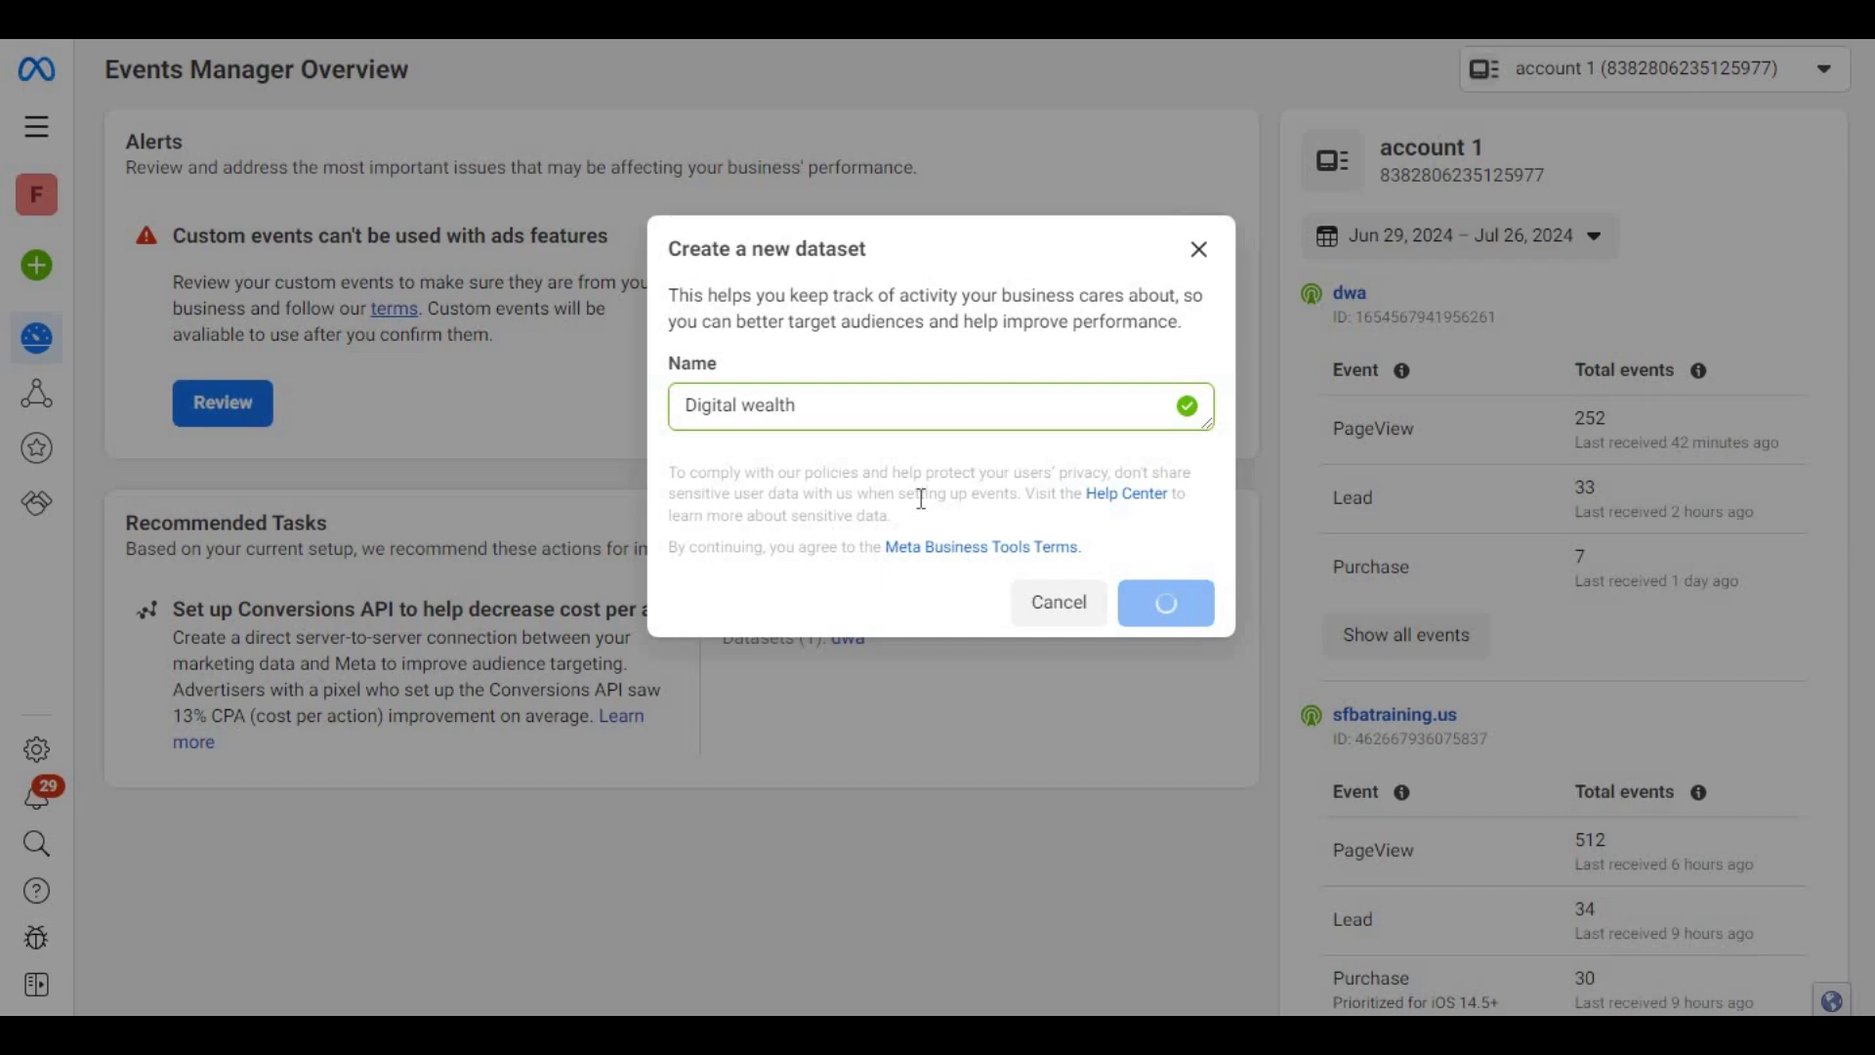
type("https://www.webonlinesuccess.com/")
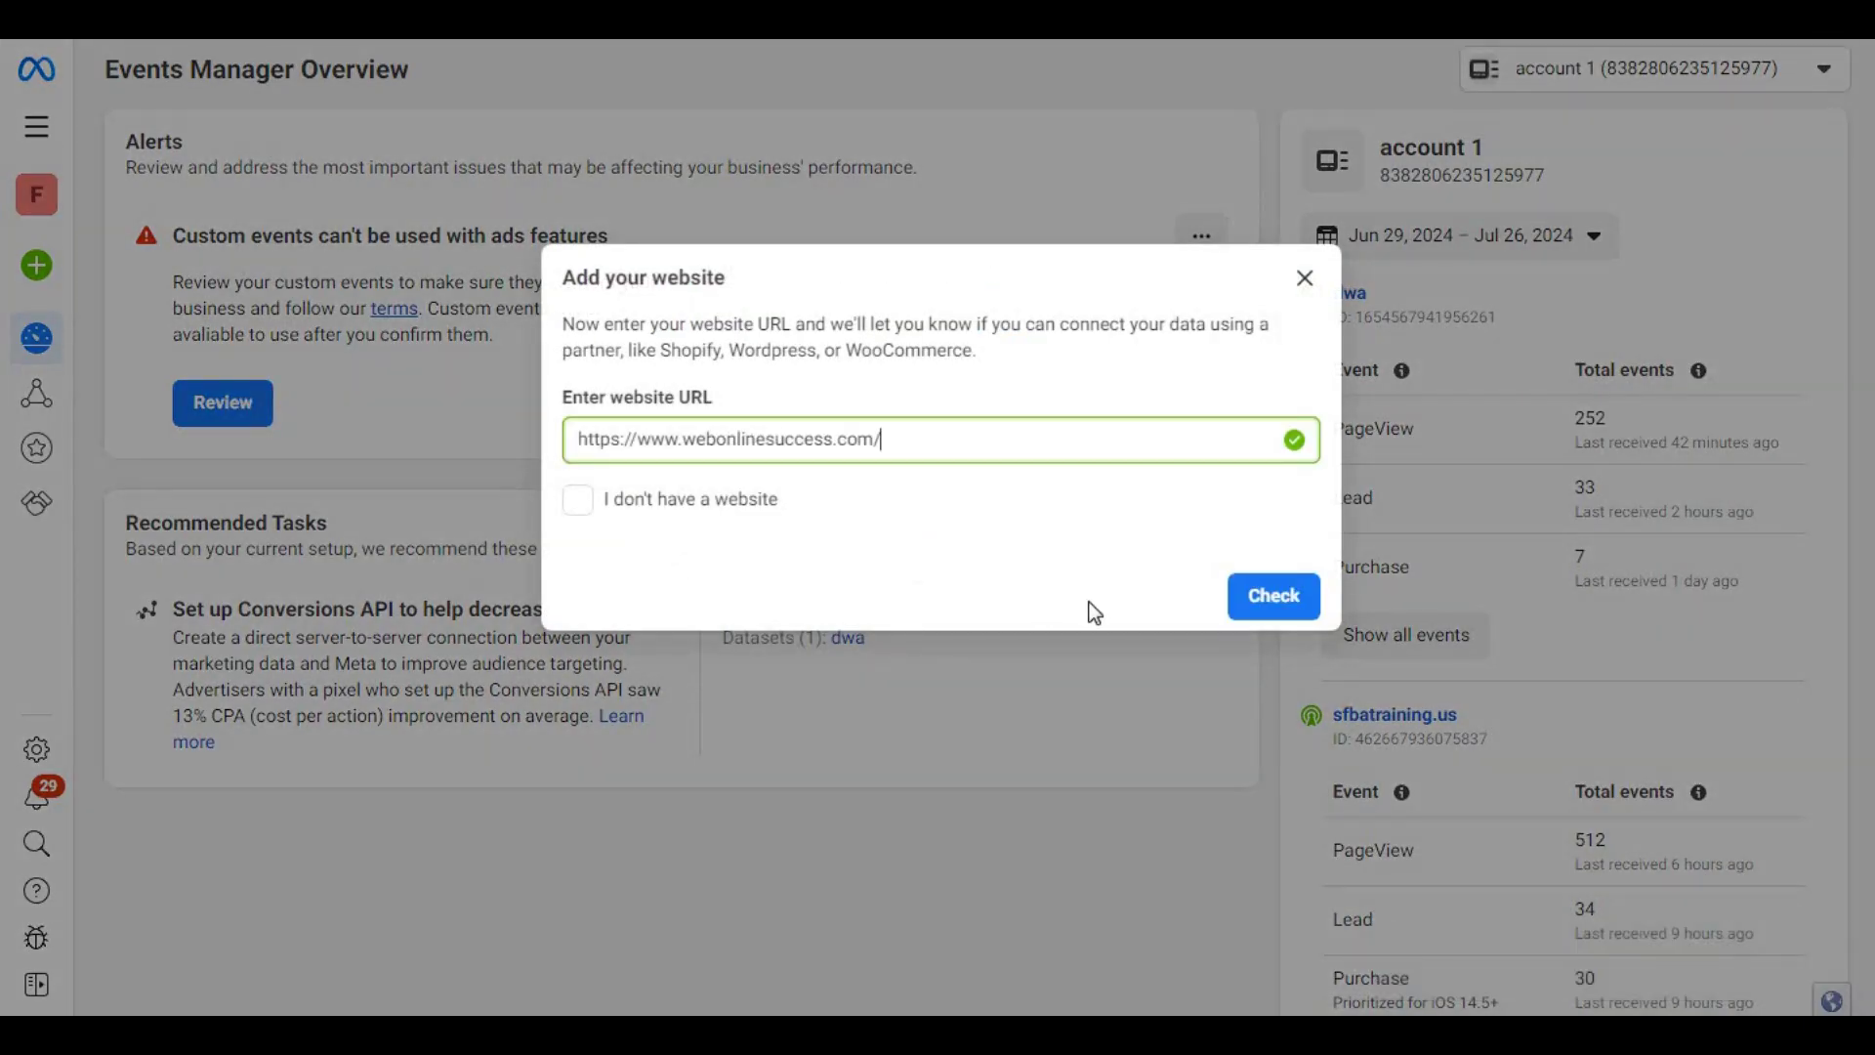
left_click(1274, 597)
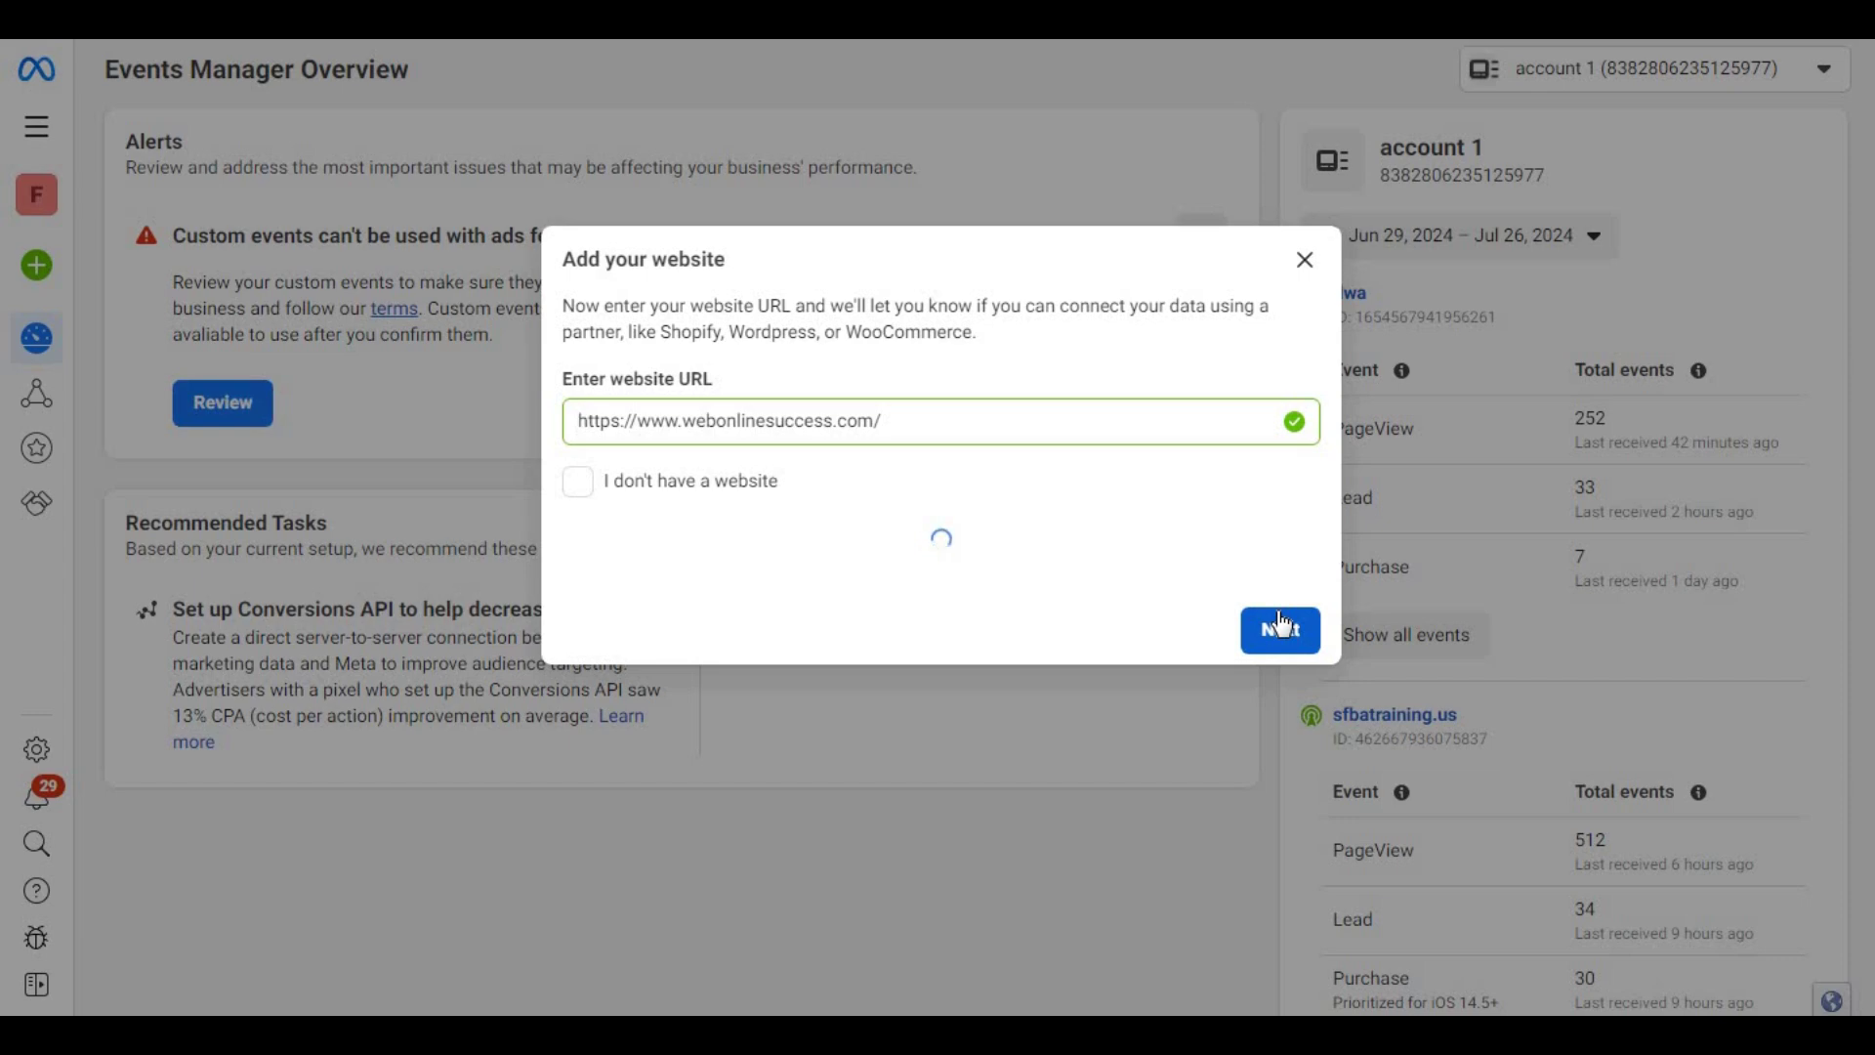
left_click(1280, 597)
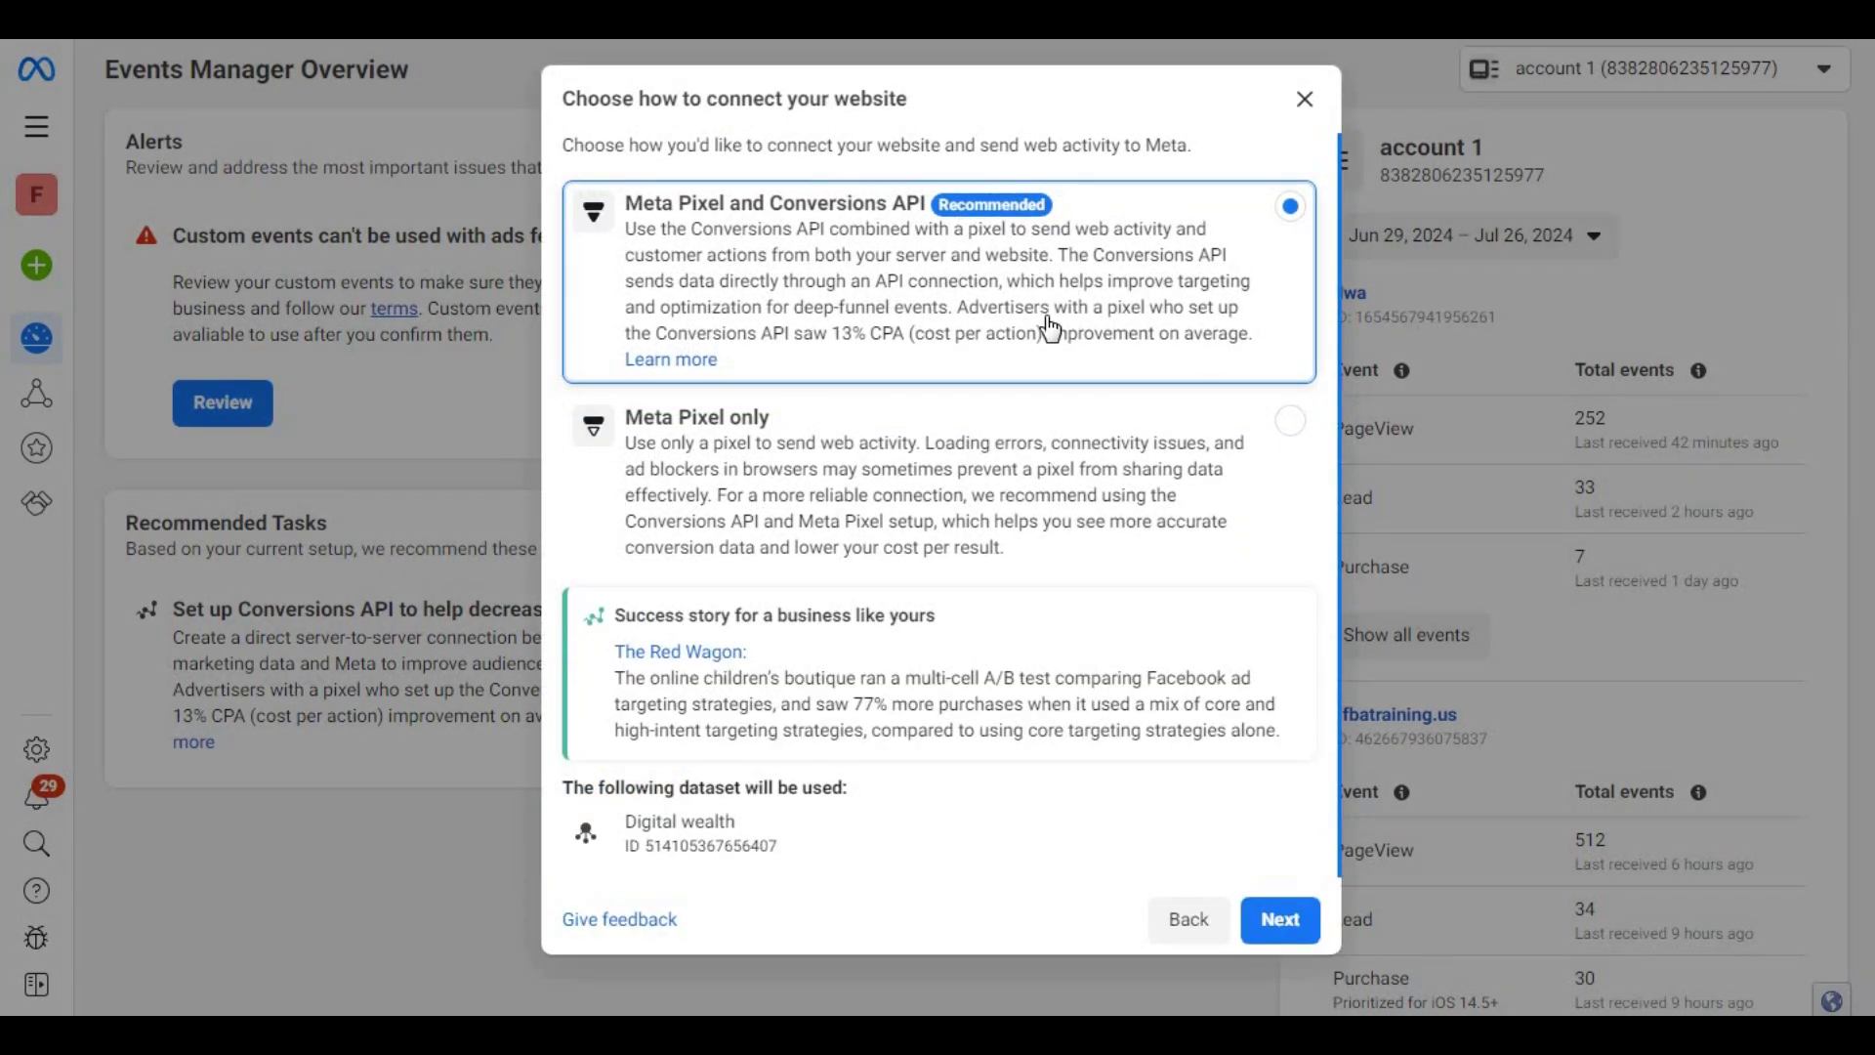
left_click(847, 455)
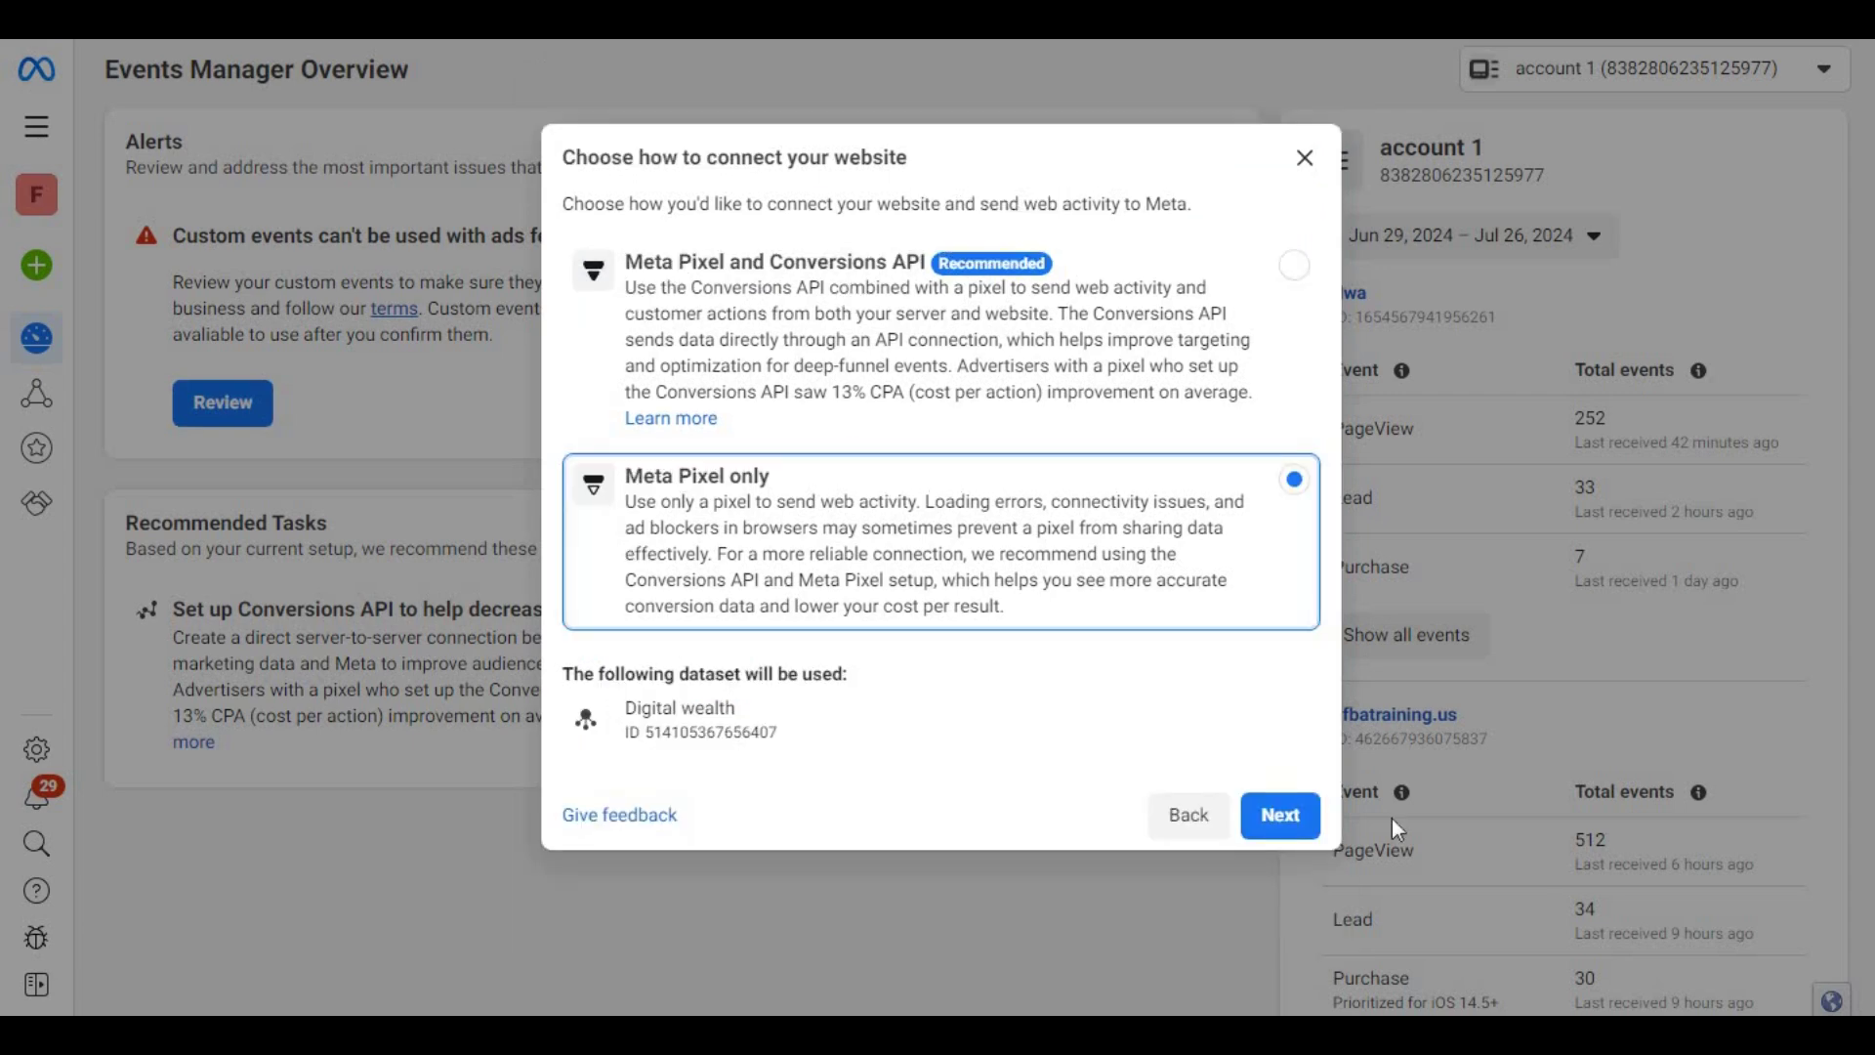
left_click(1281, 815)
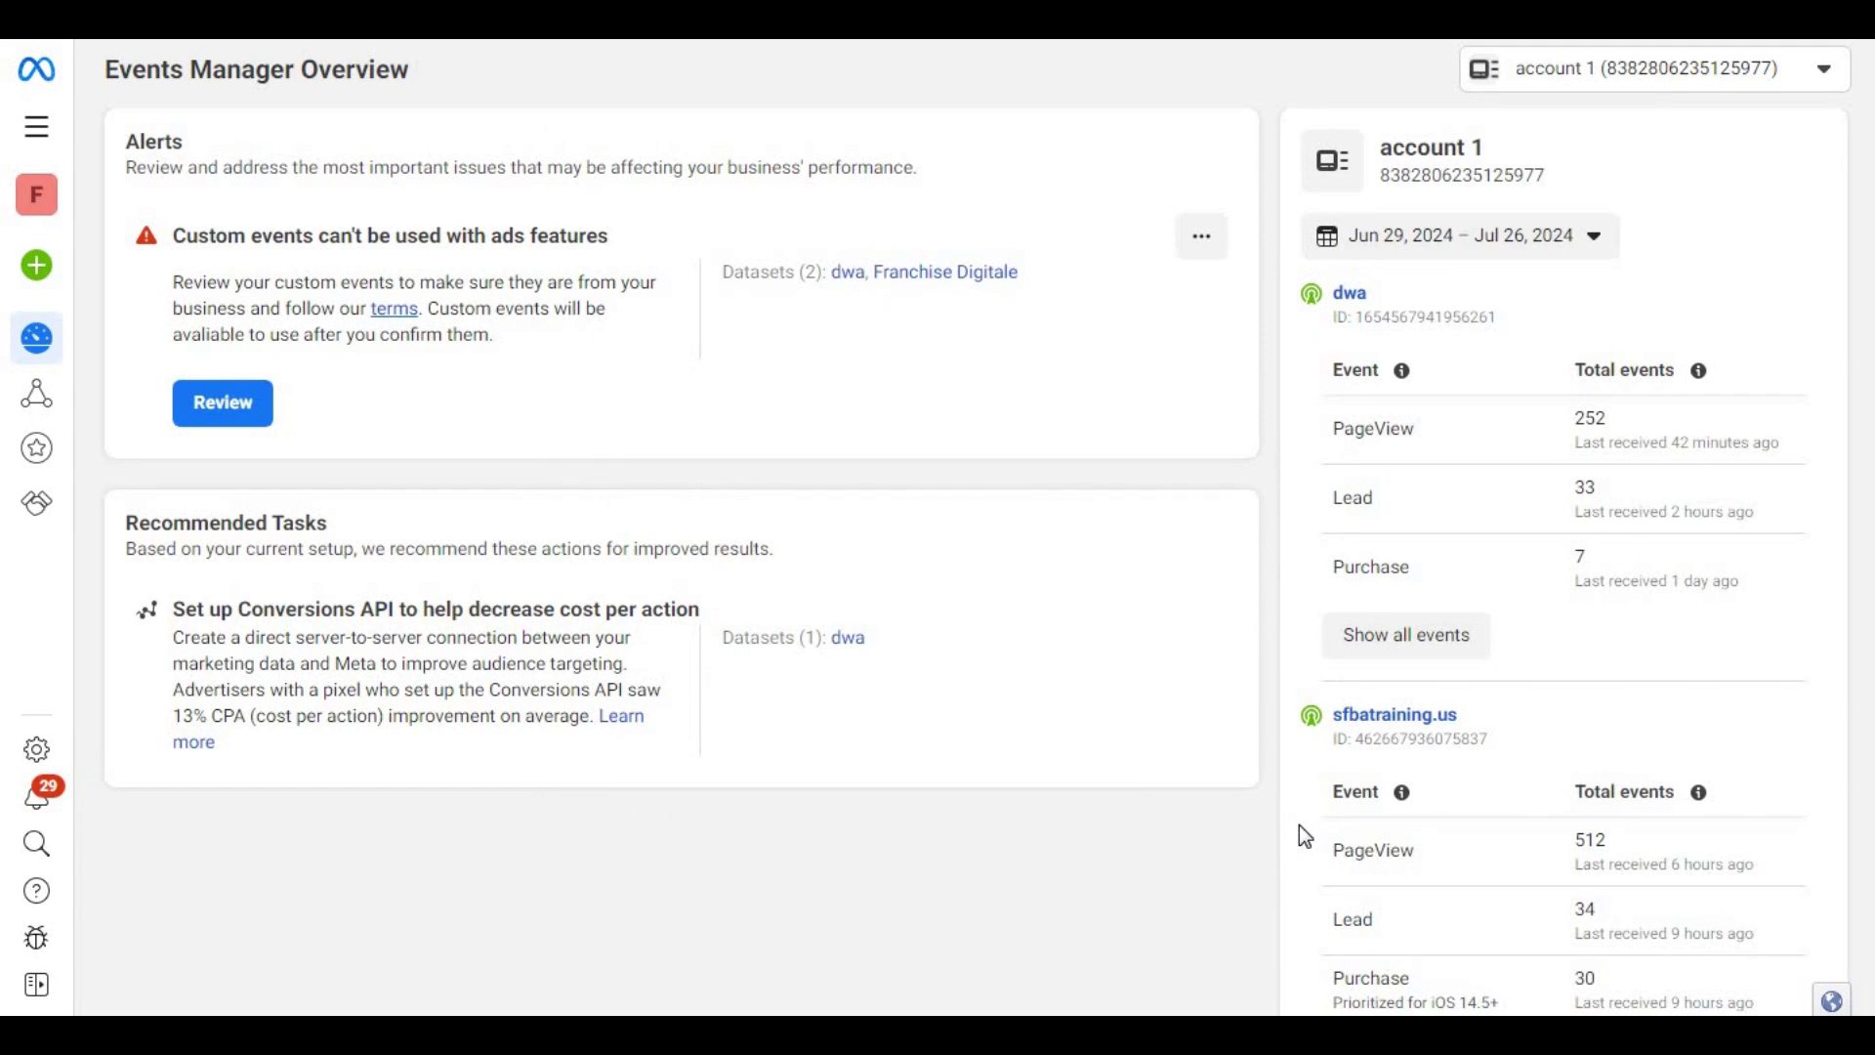
left_click(117, 390)
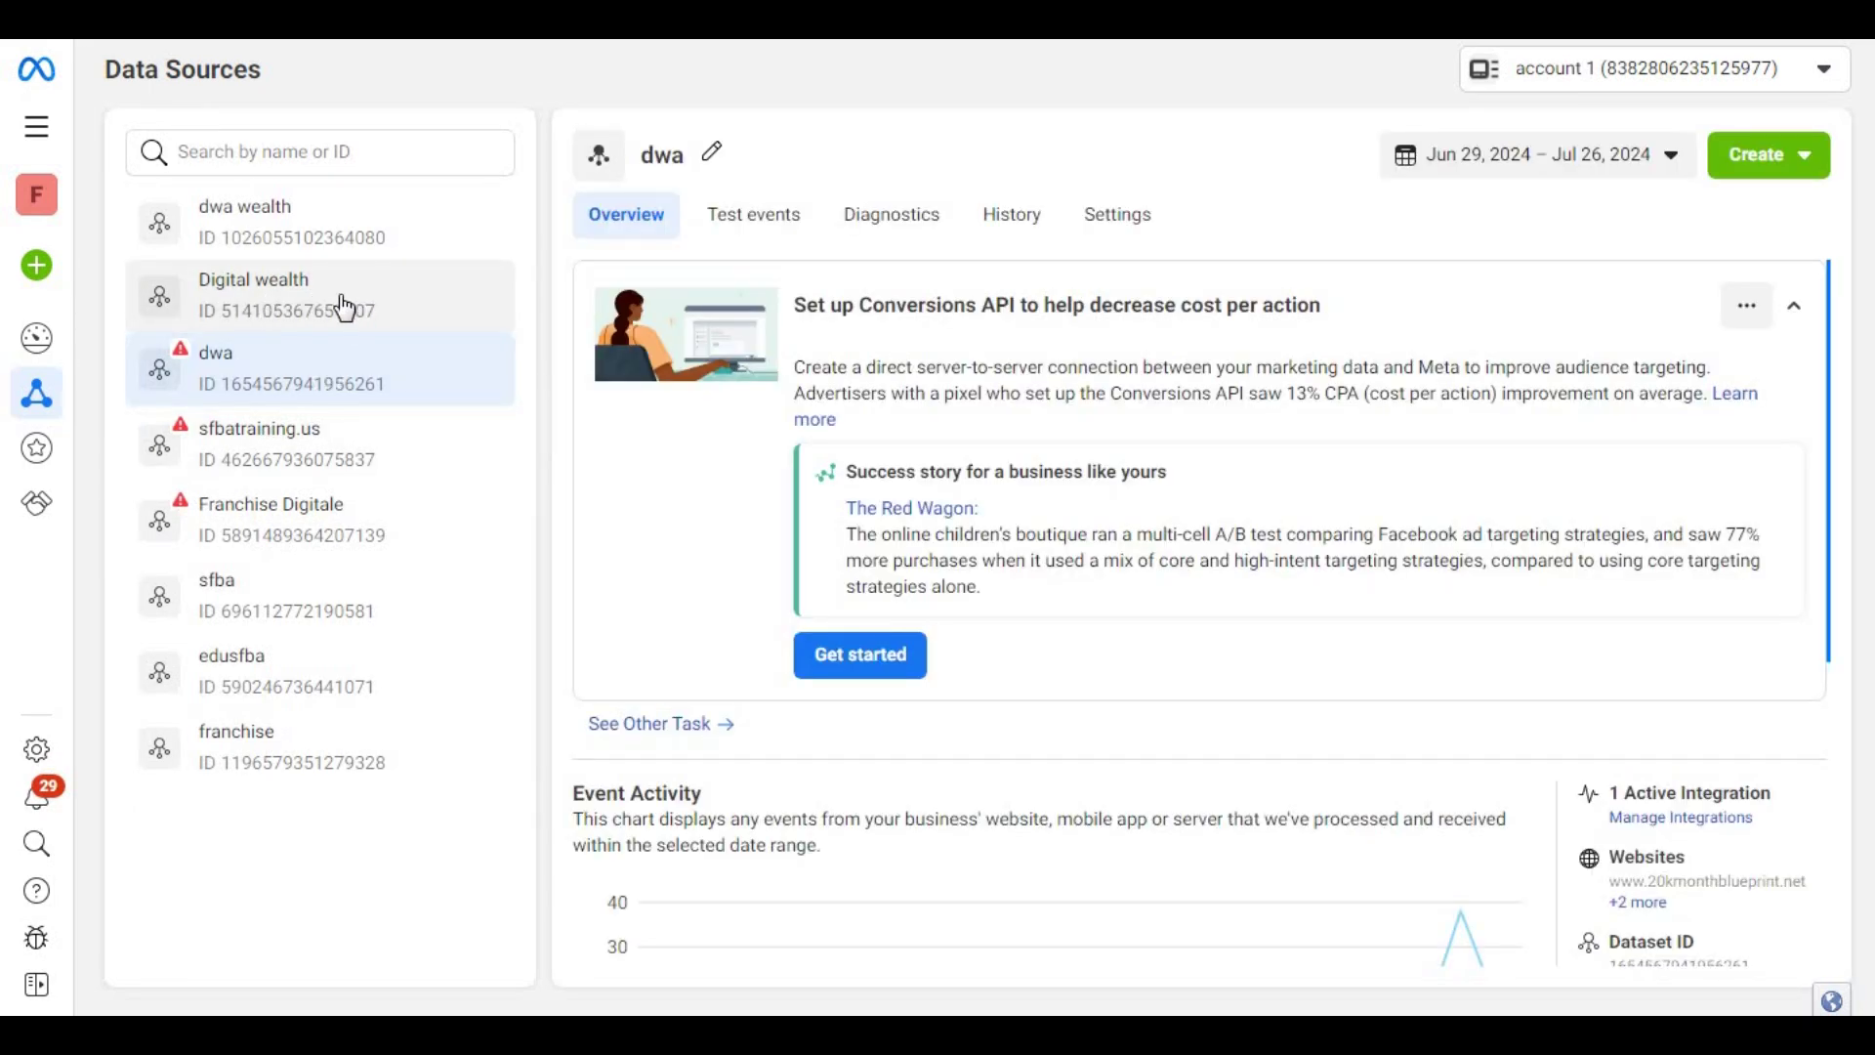
Copy the Digital wealth pixel base code using the manual install option.
left_click(344, 309)
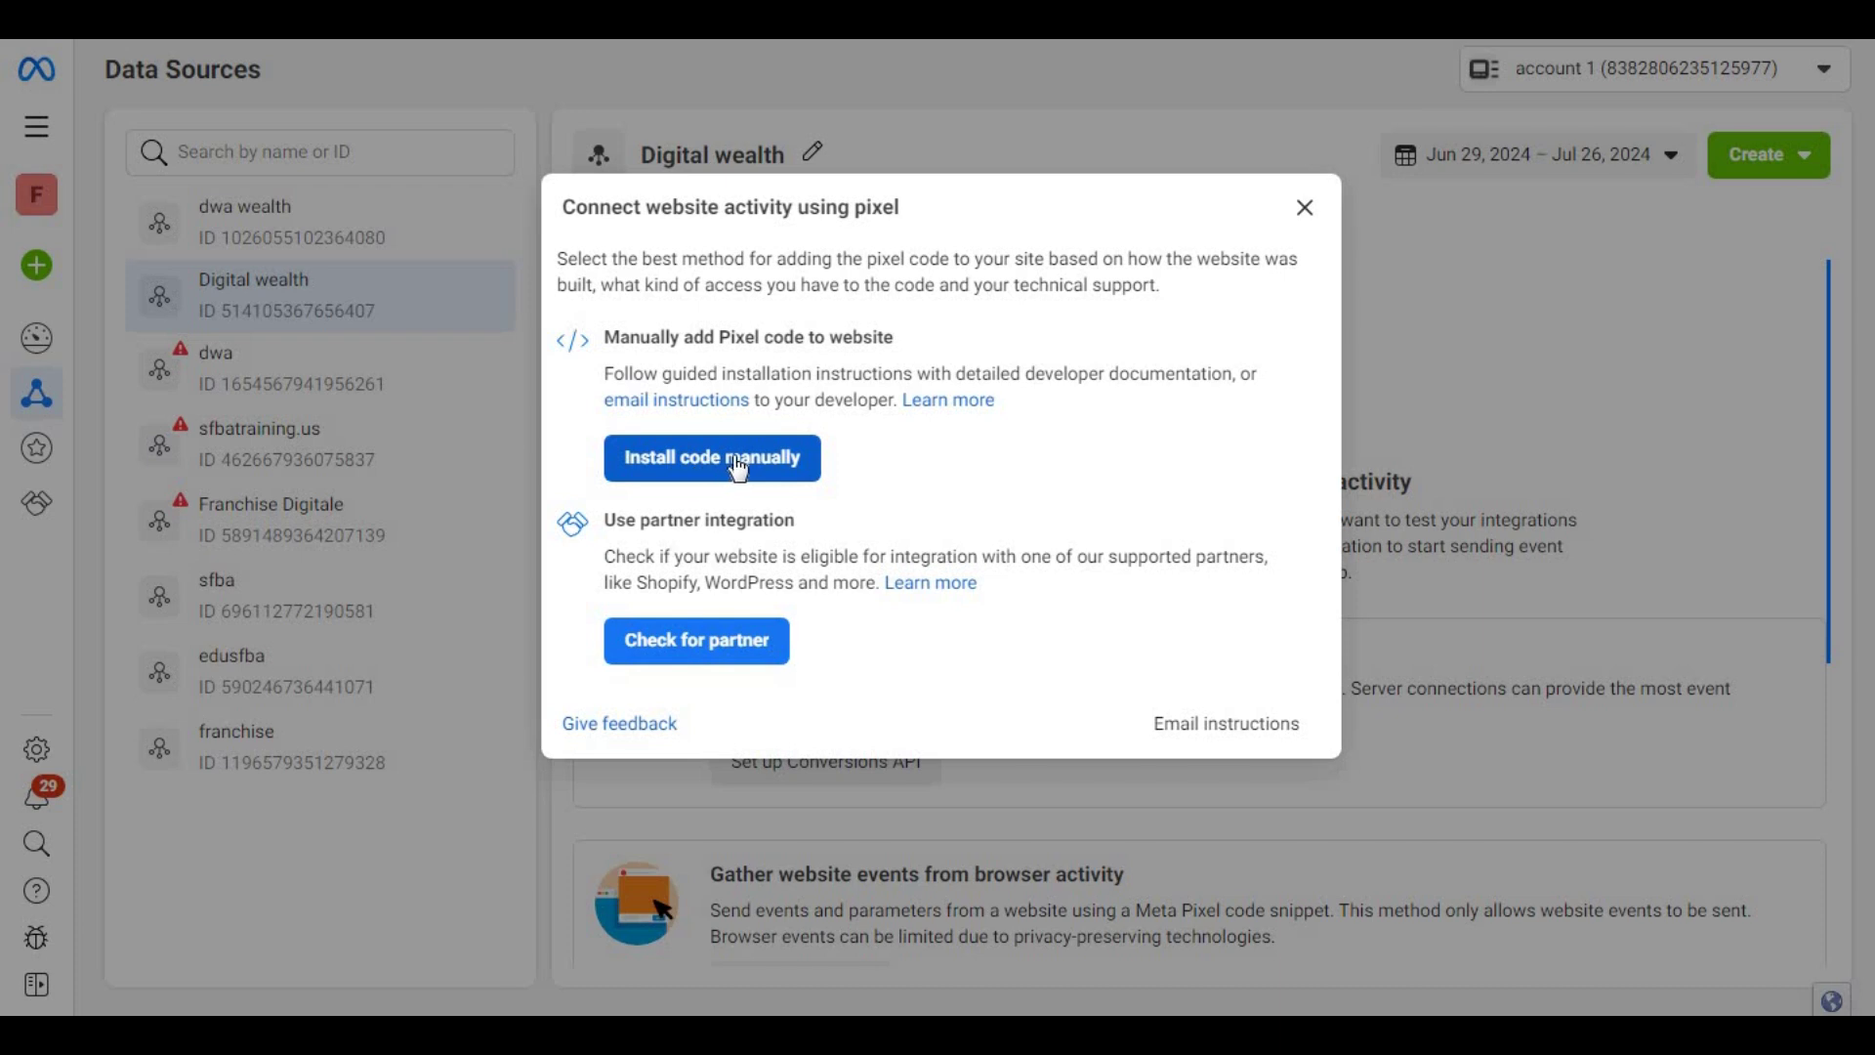
left_click(772, 466)
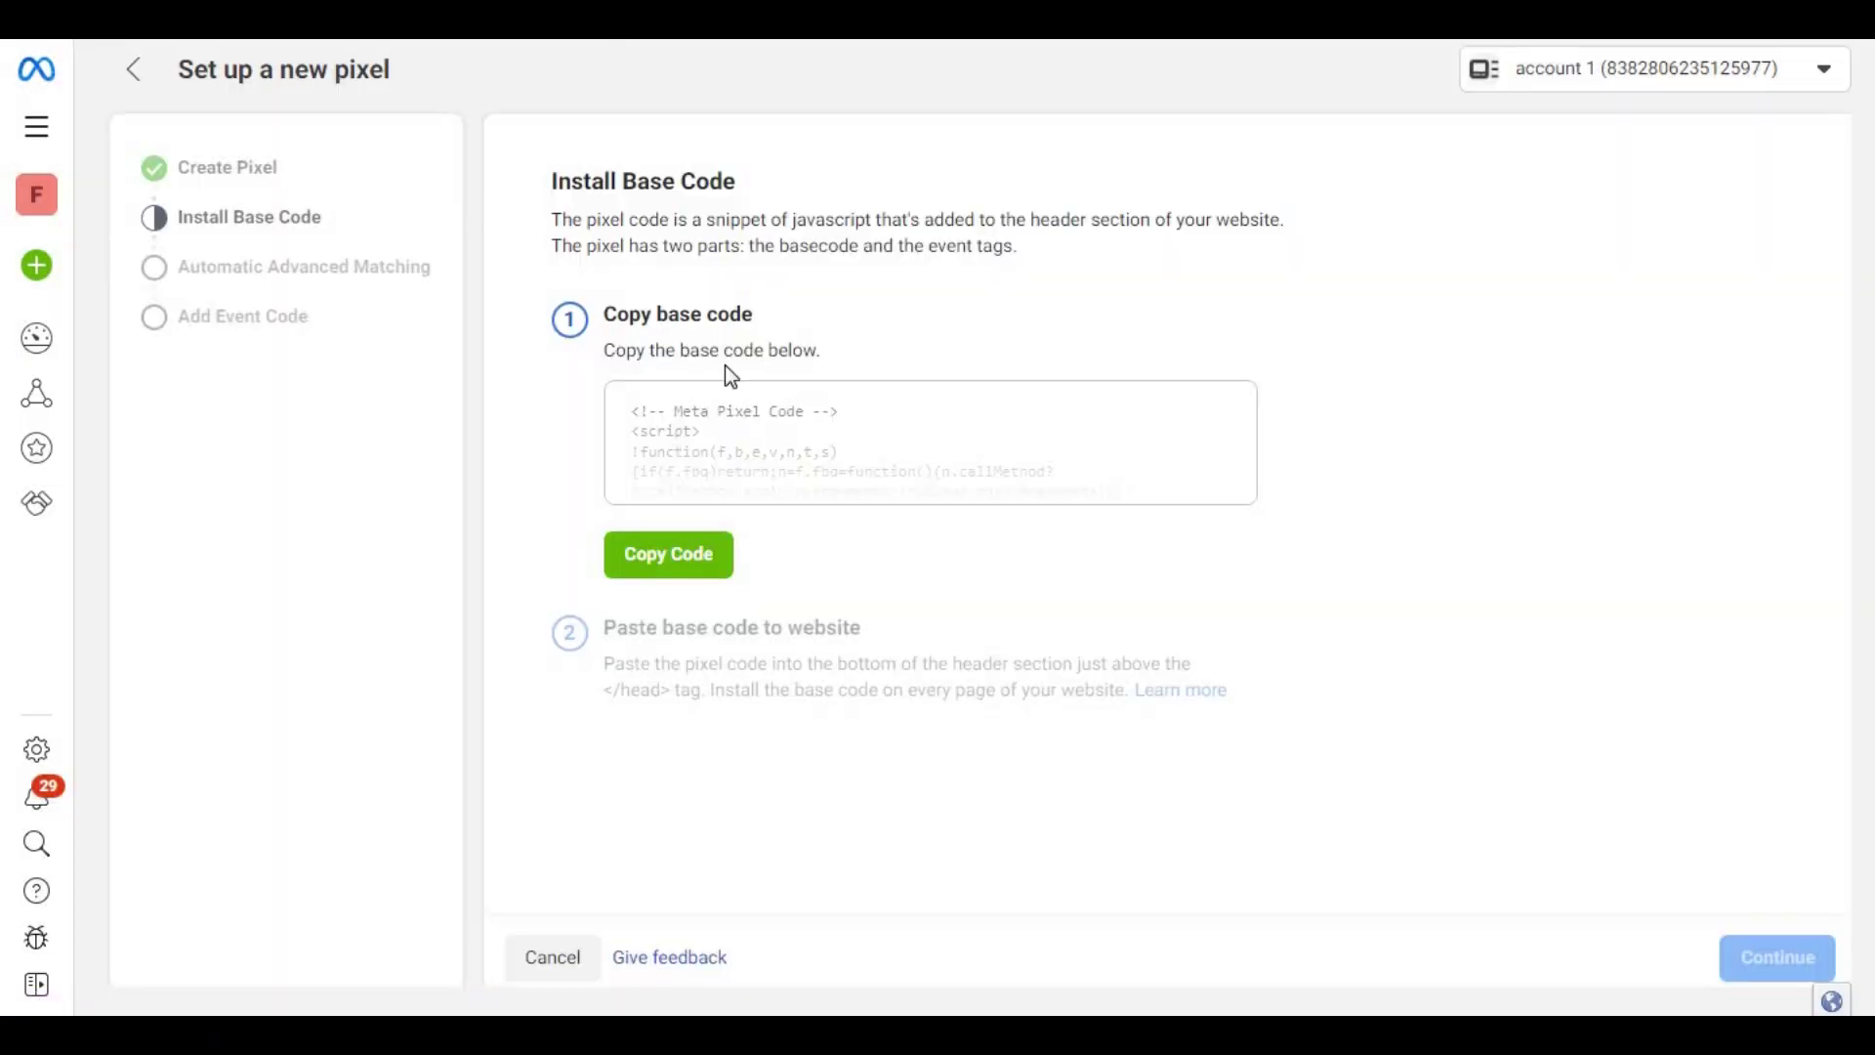
left_click(699, 572)
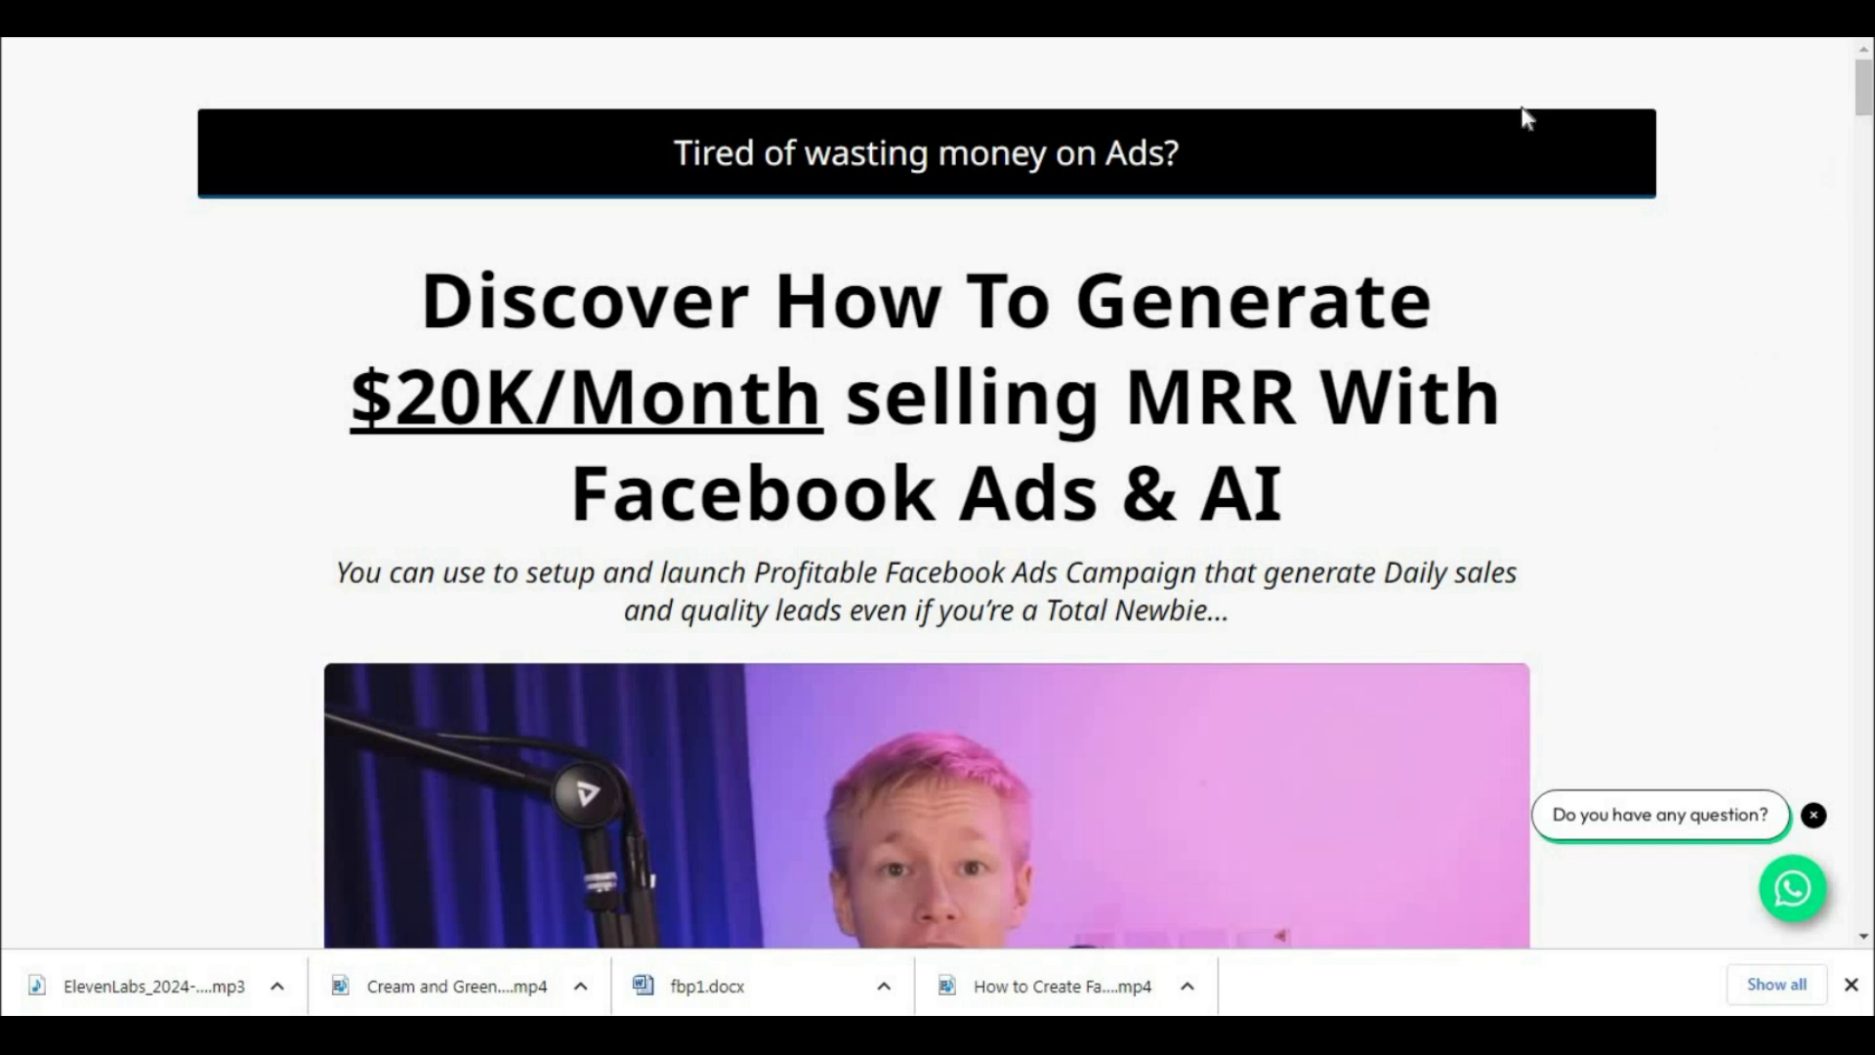
Open the FB AI Accelerator sales page in systeme.io's editor, showing its page settings.
key("ctrl+Tab")
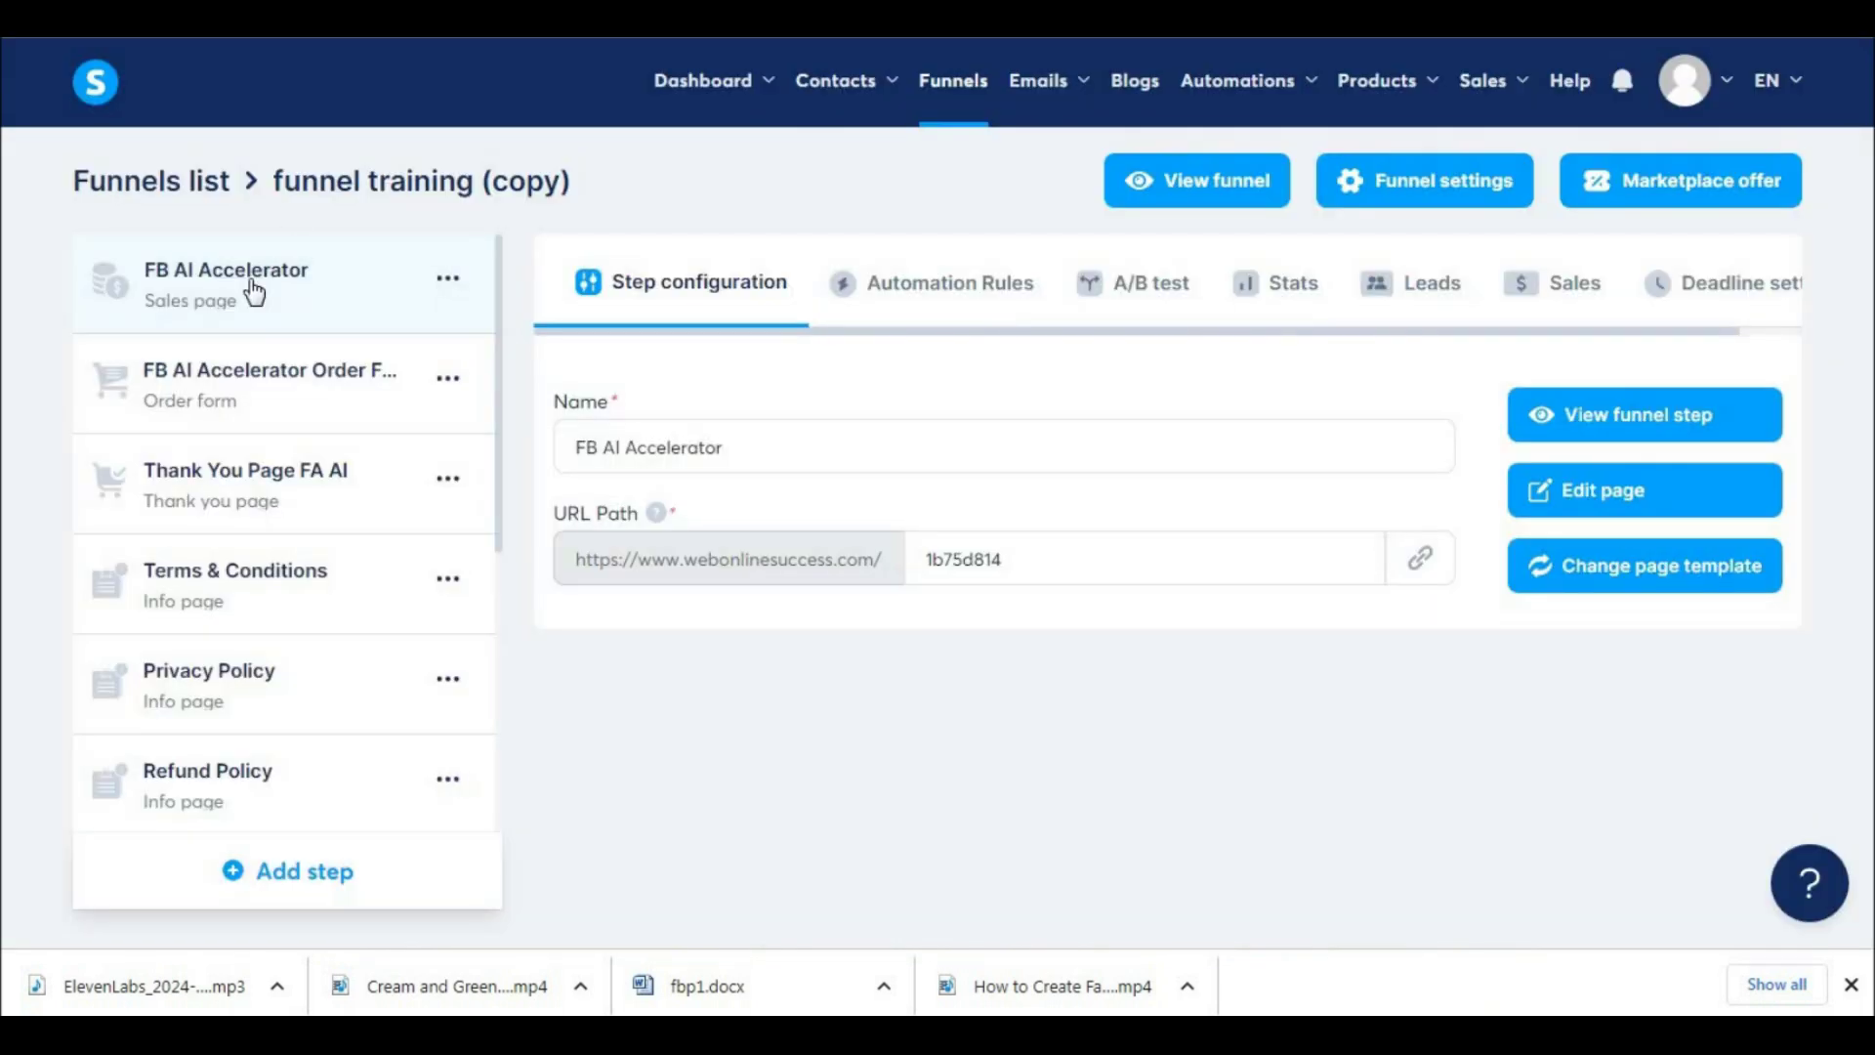
left_click(1585, 496)
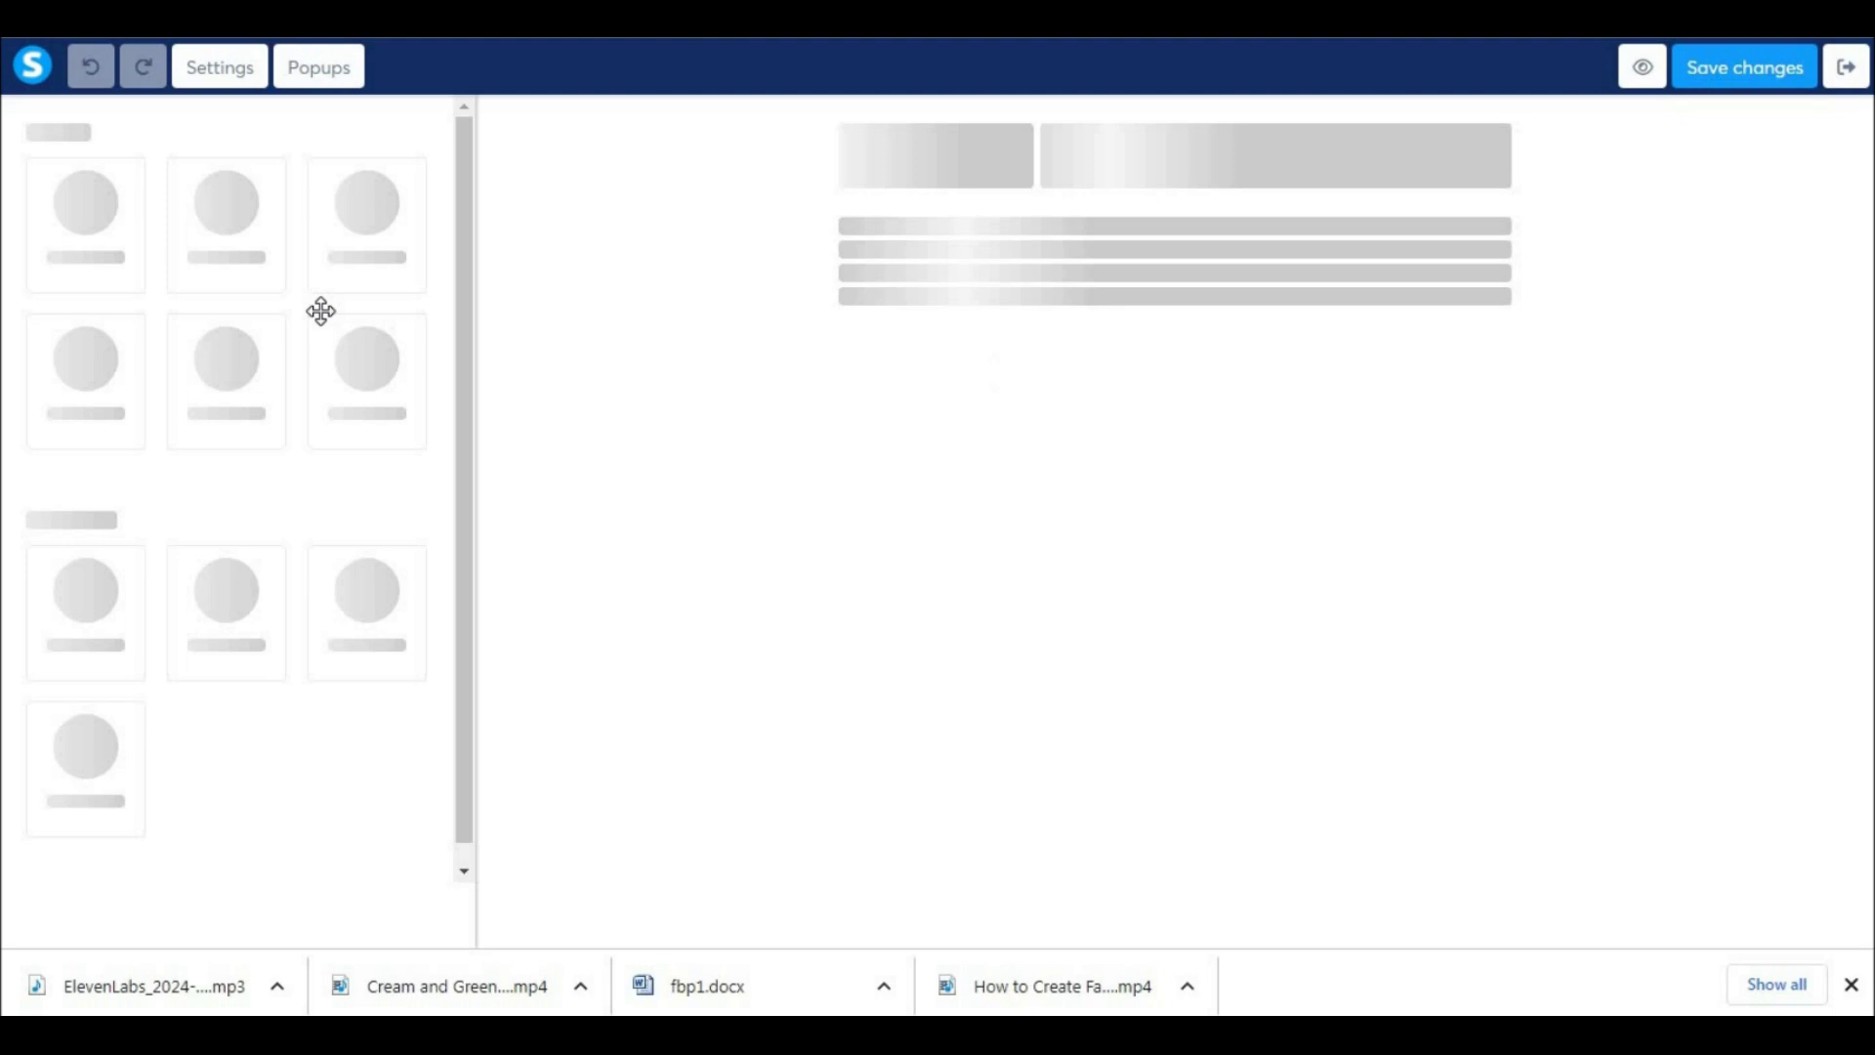
left_click(221, 68)
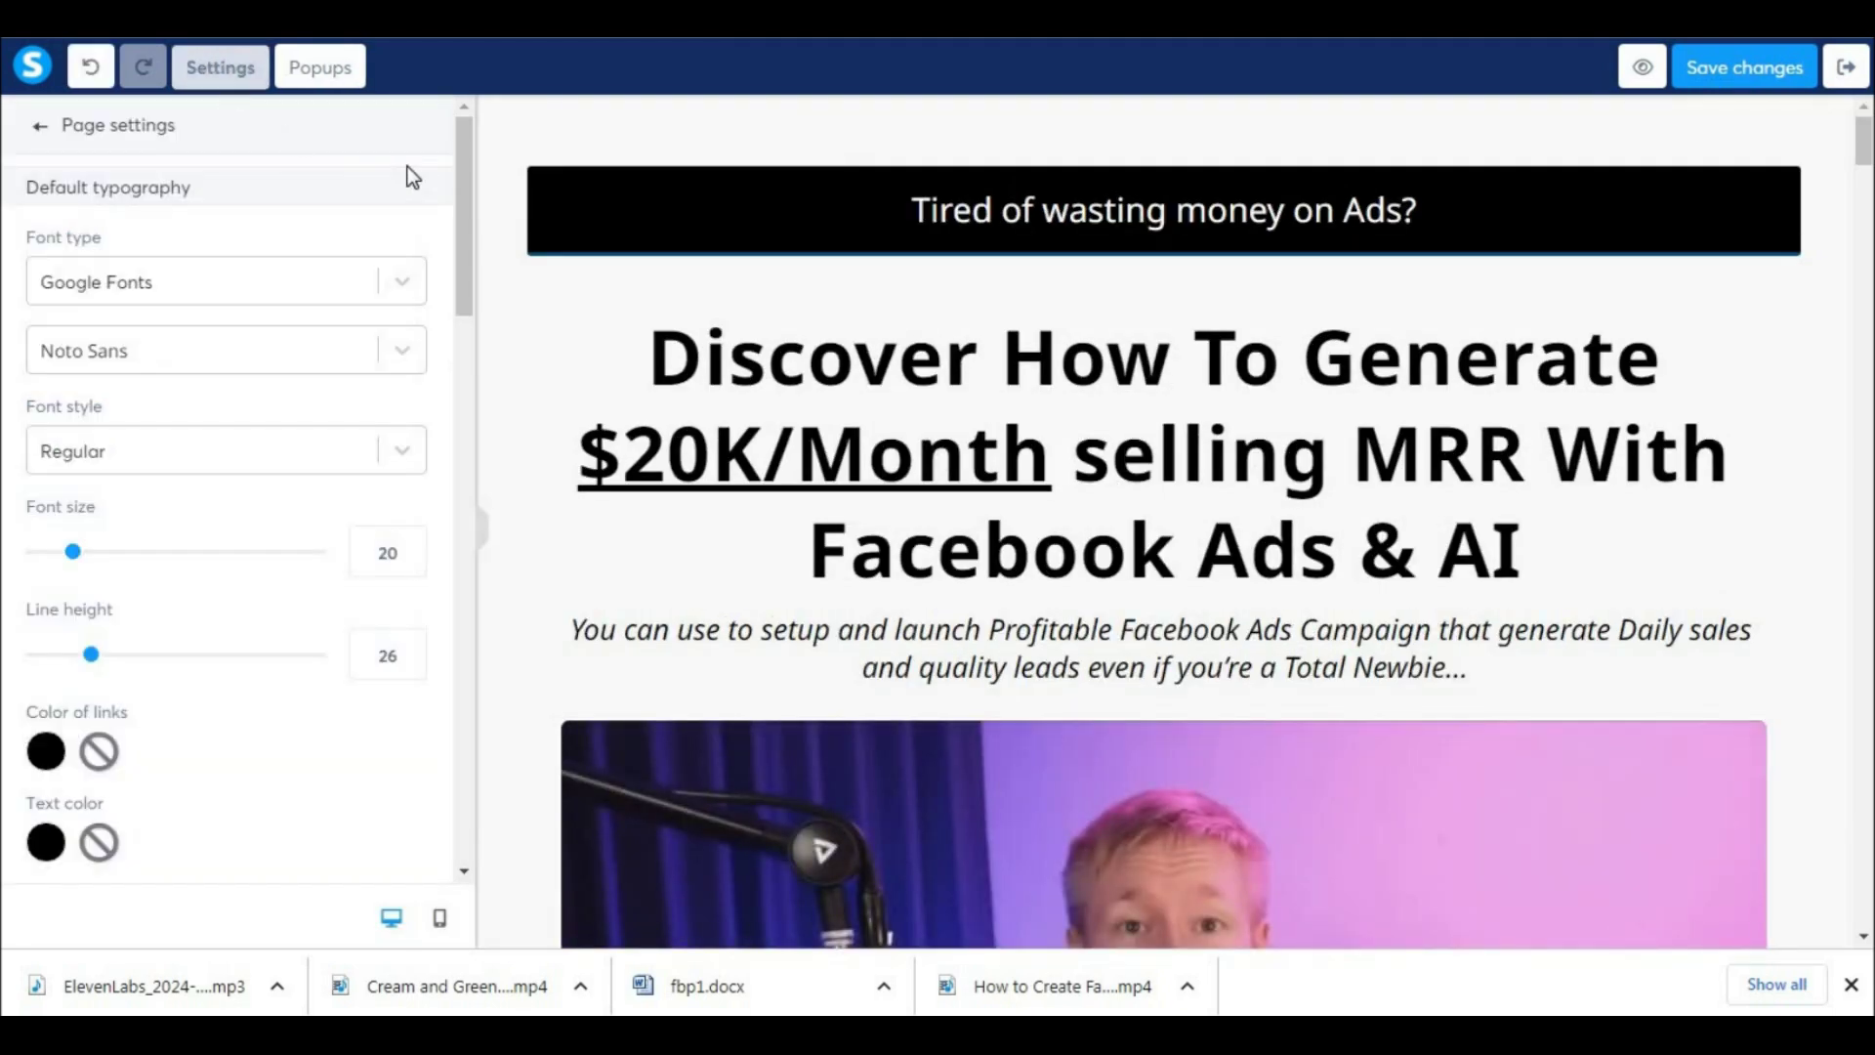
left_click_drag(453, 221, 463, 780)
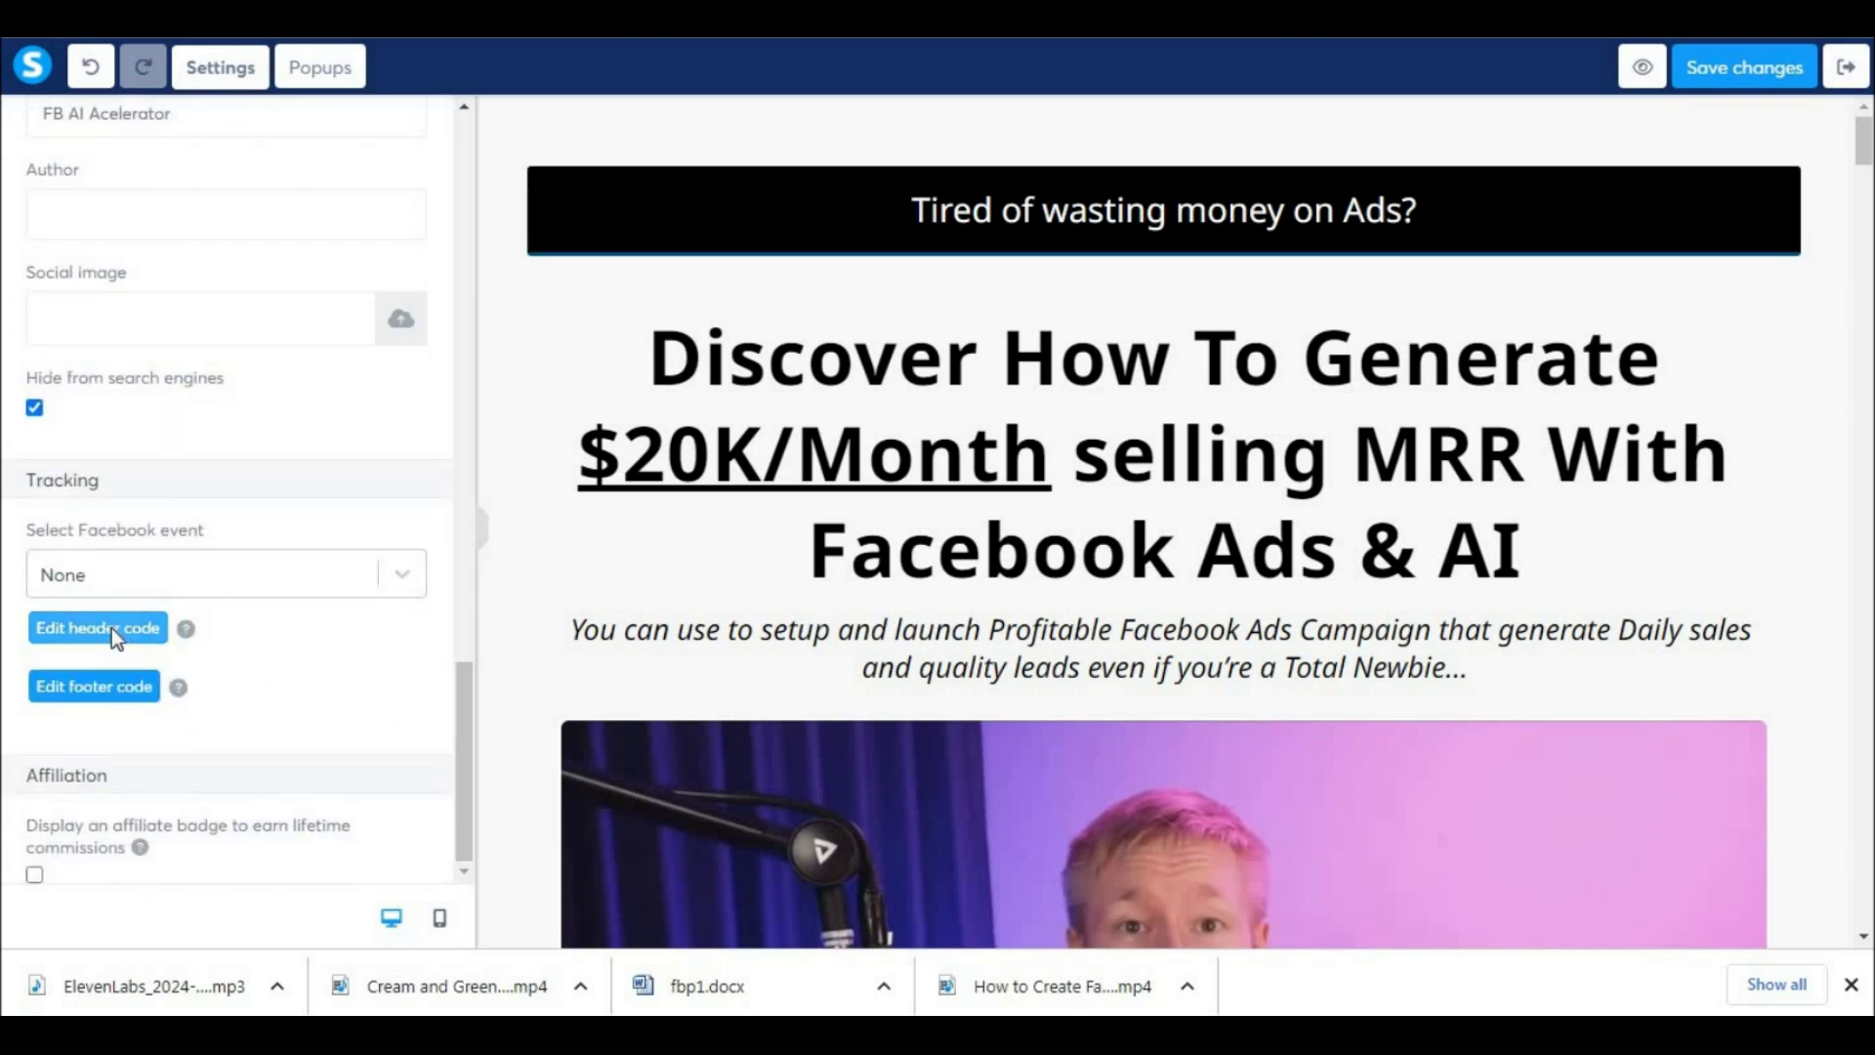
Paste the Meta Pixel base code at line 1 of the sales page header code and save.
left_click(113, 633)
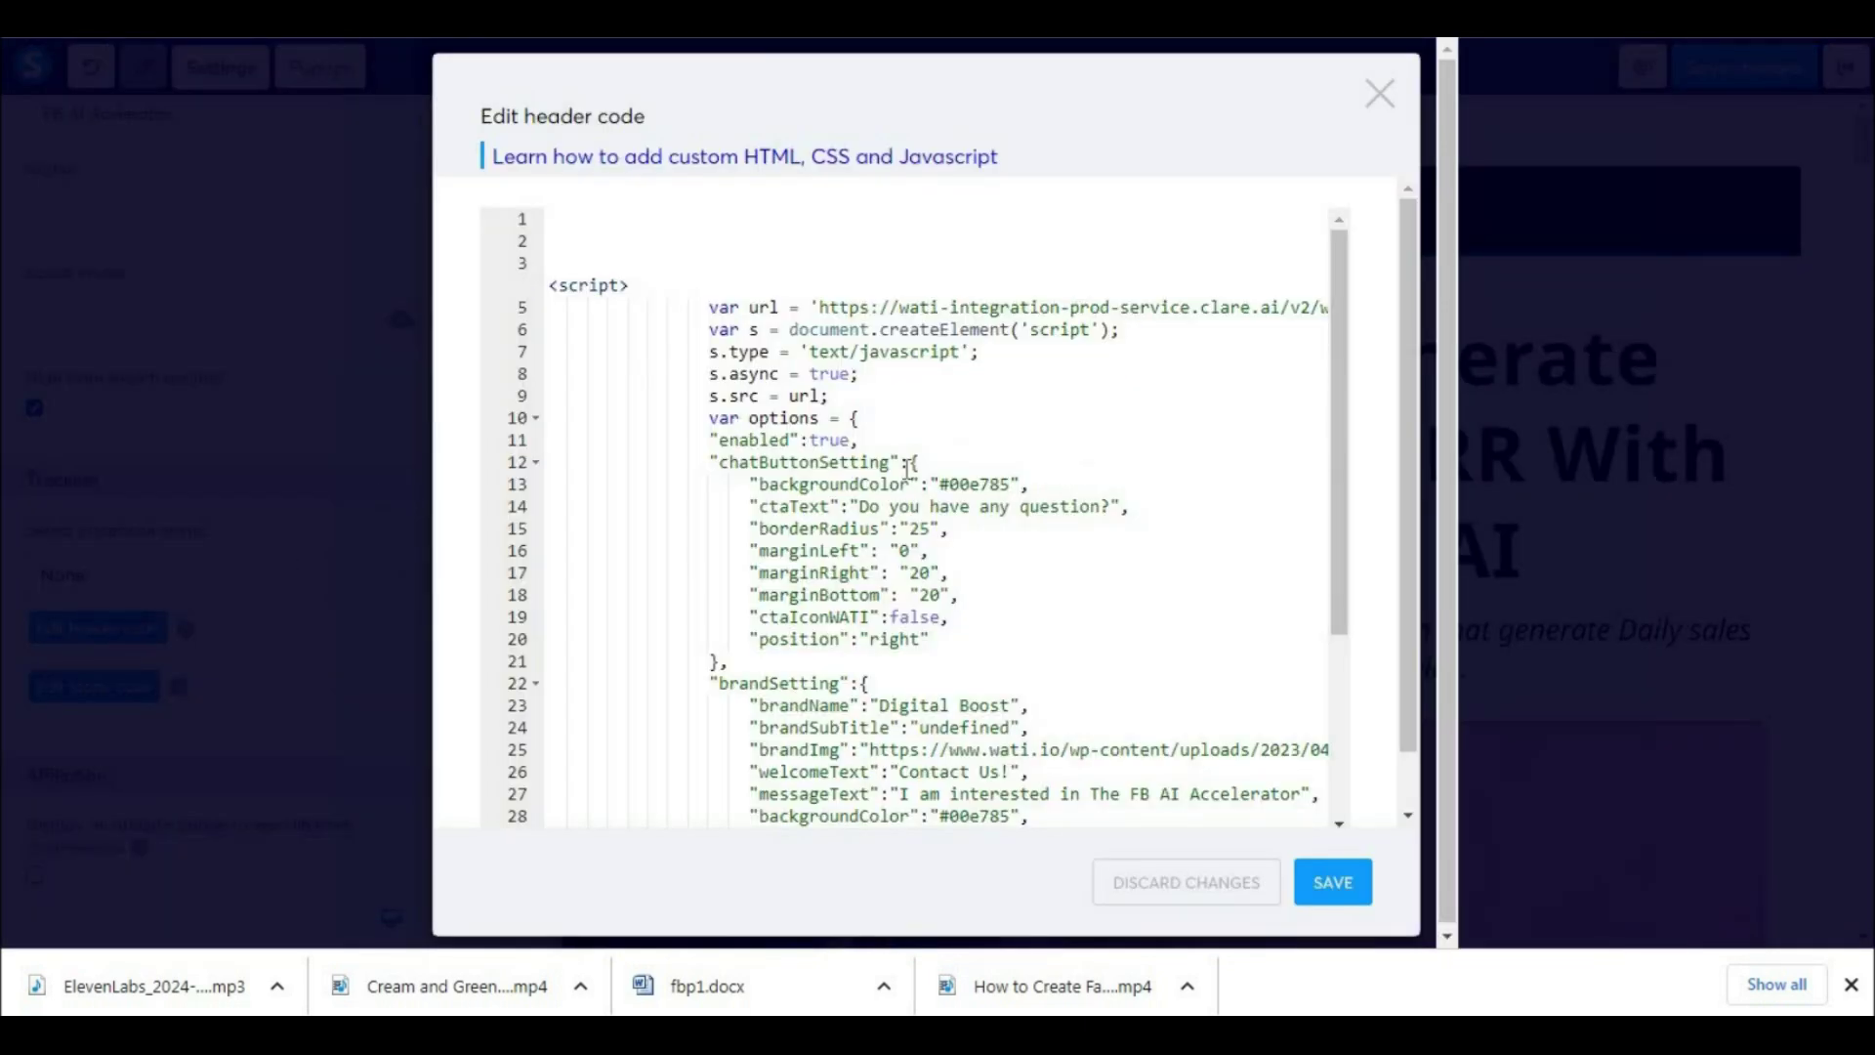
left_click(626, 225)
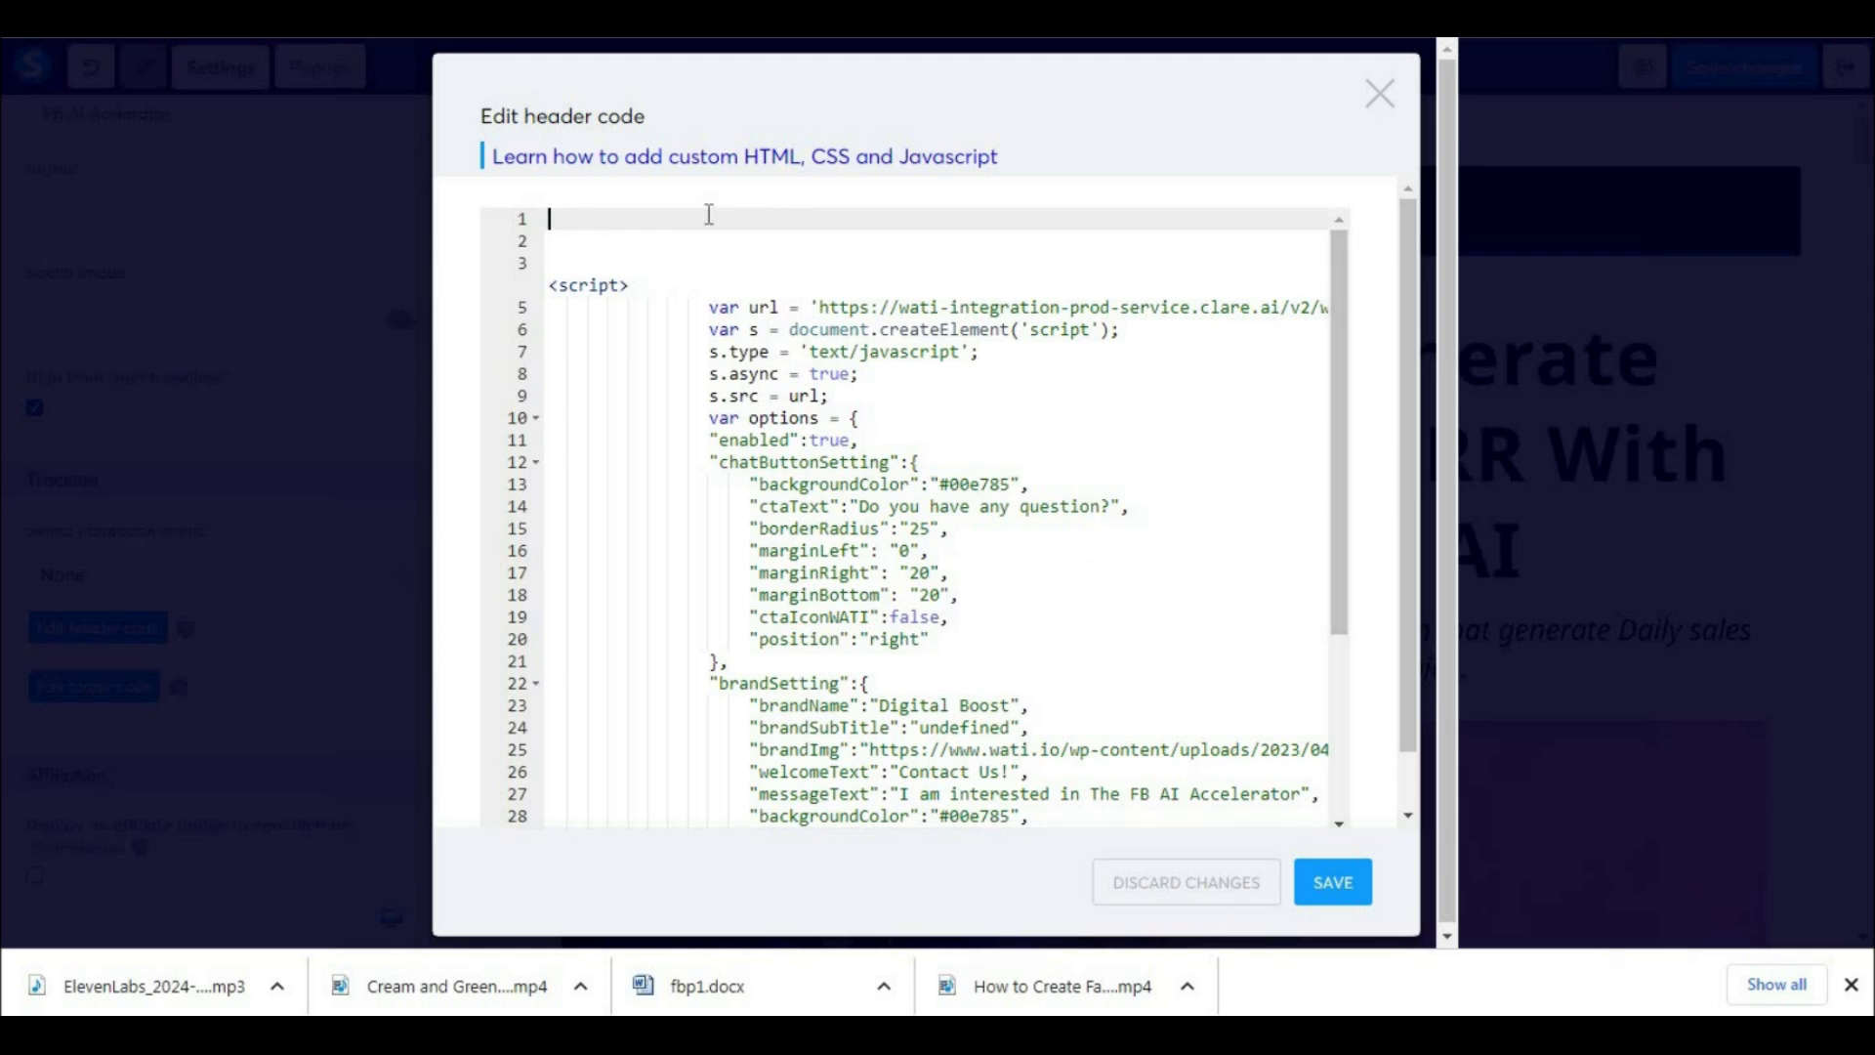
key("ctrl+v")
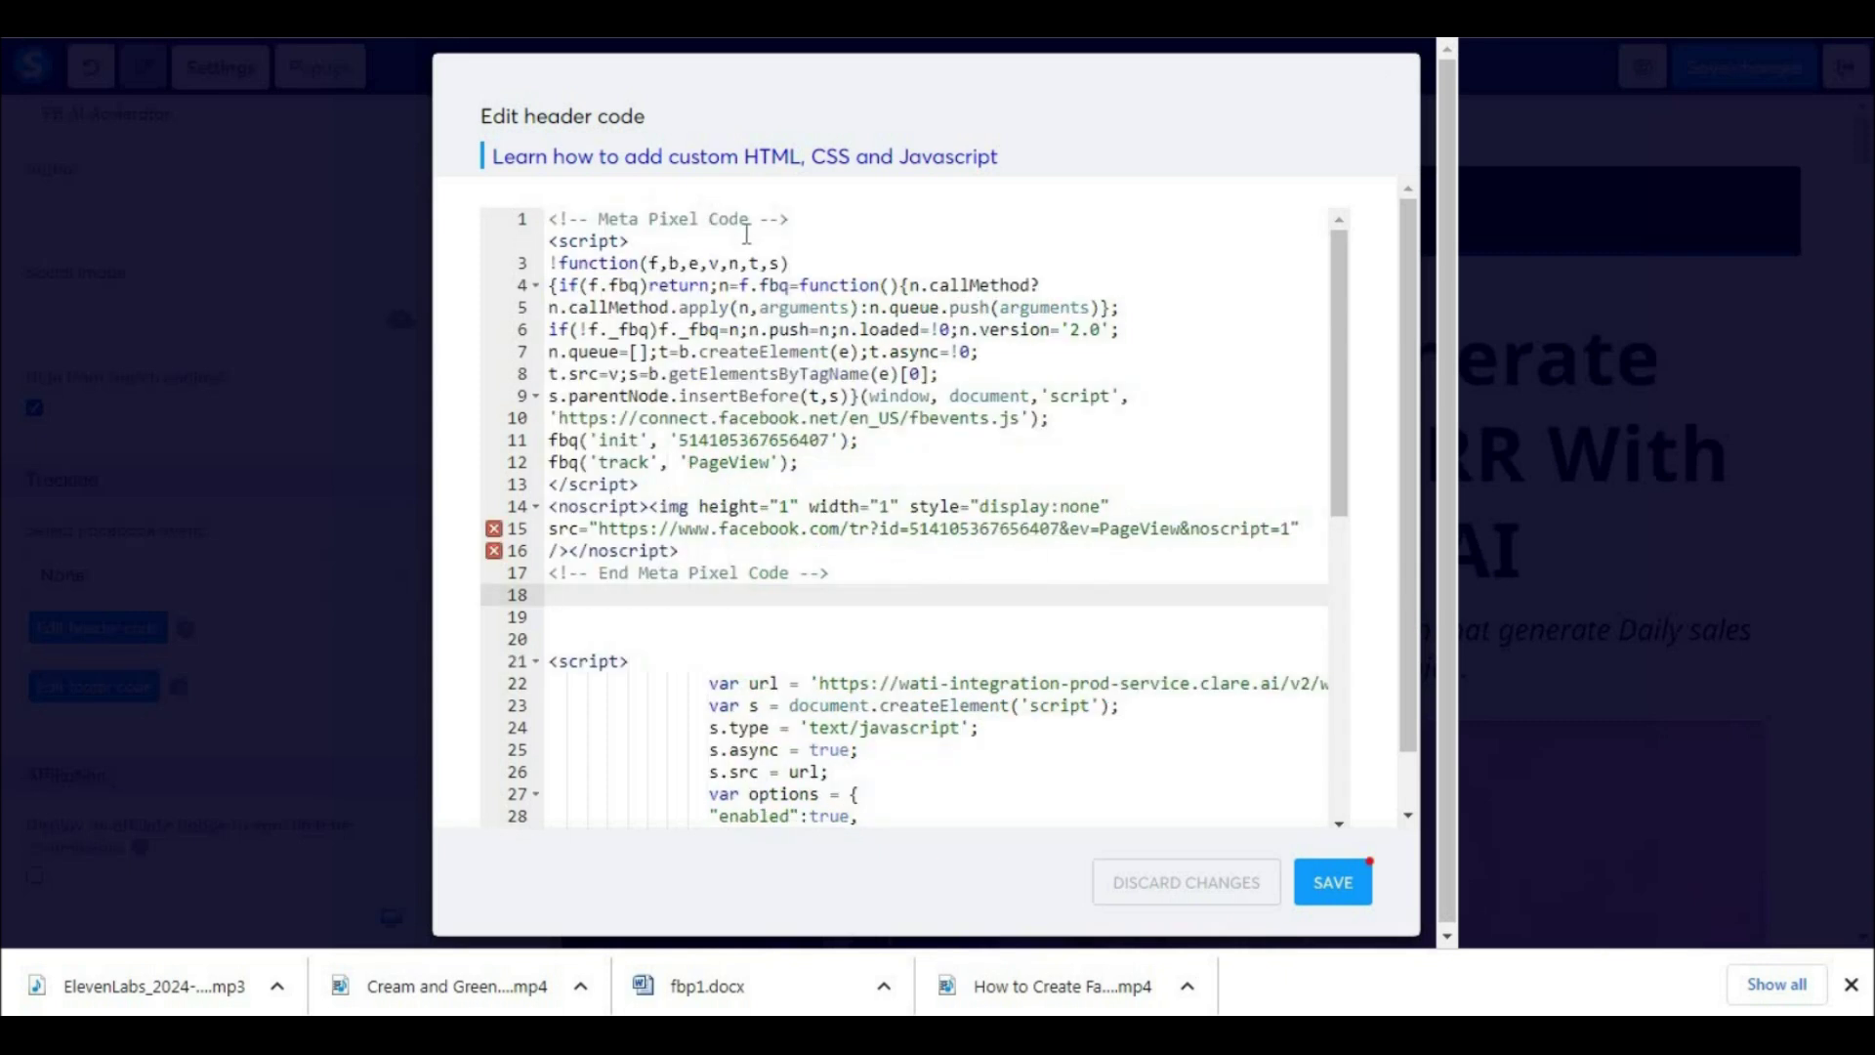
left_click(1348, 889)
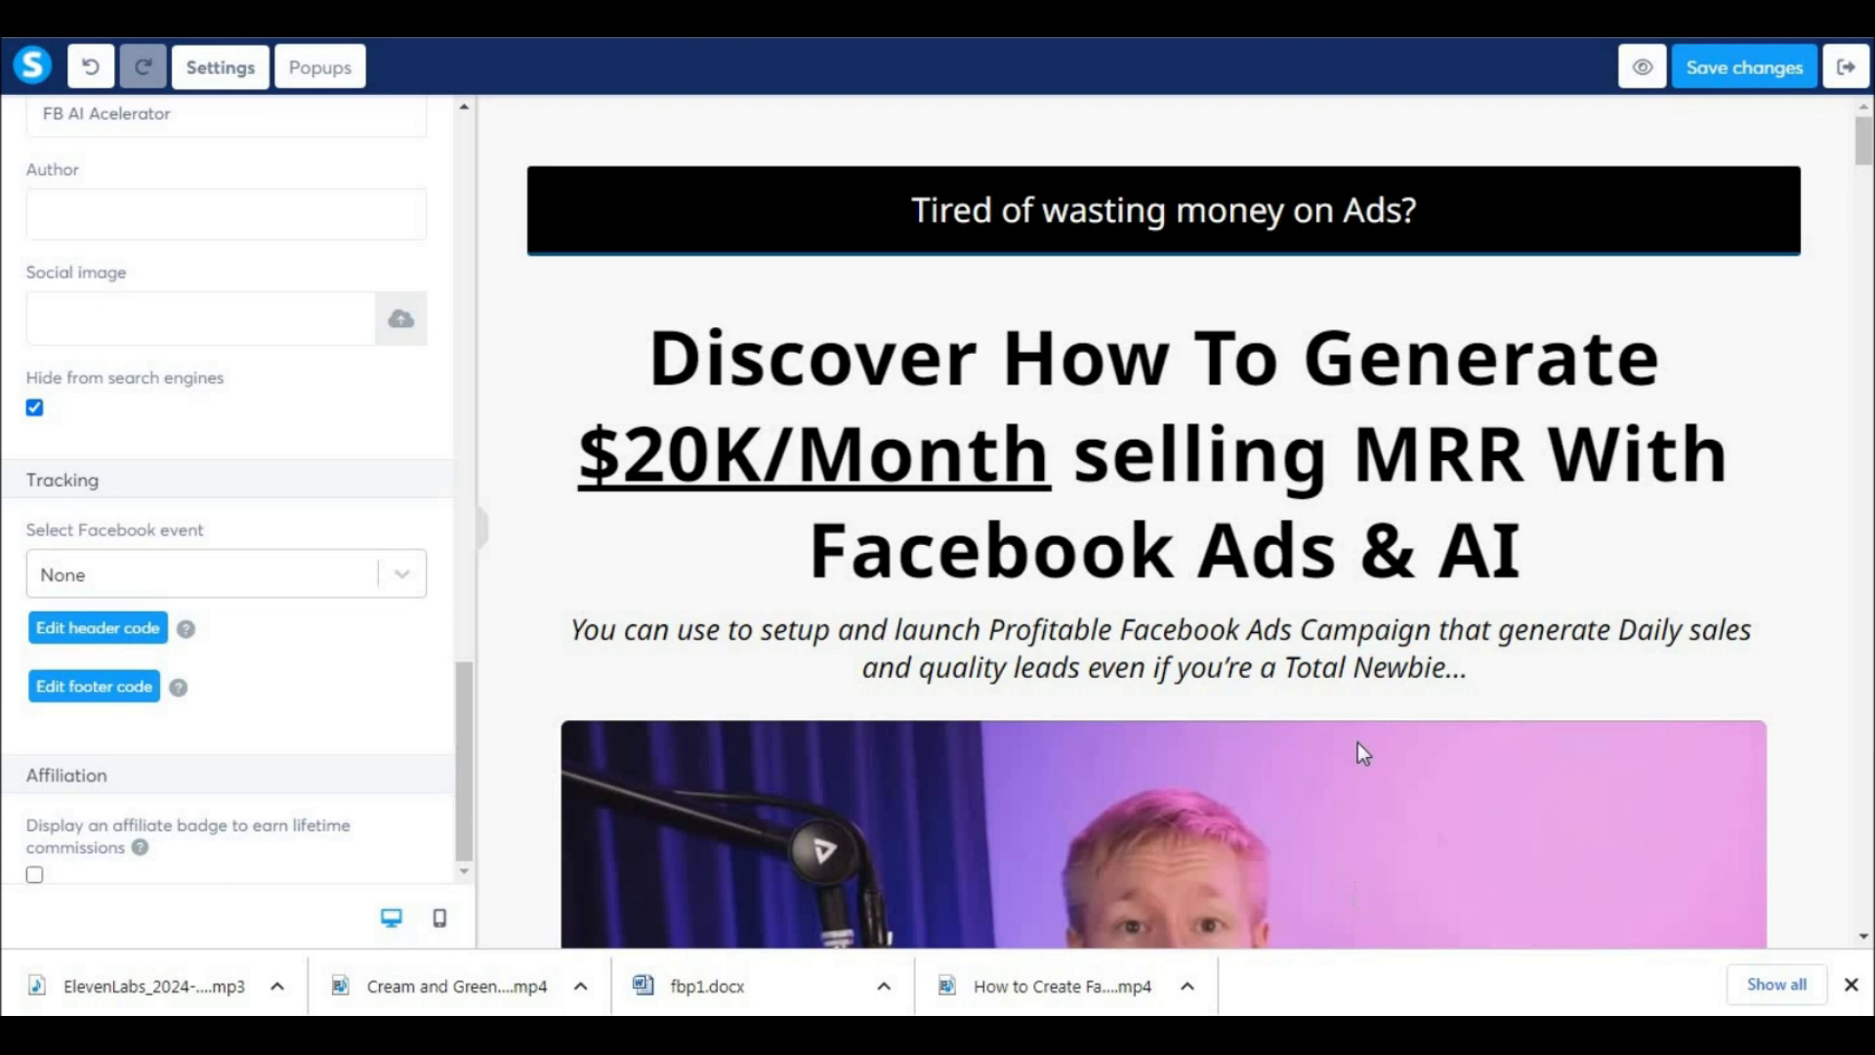
left_click(1719, 70)
Leave the sales page editor and open the FB AI Accelerator Order Form page for editing.
left_click(1845, 70)
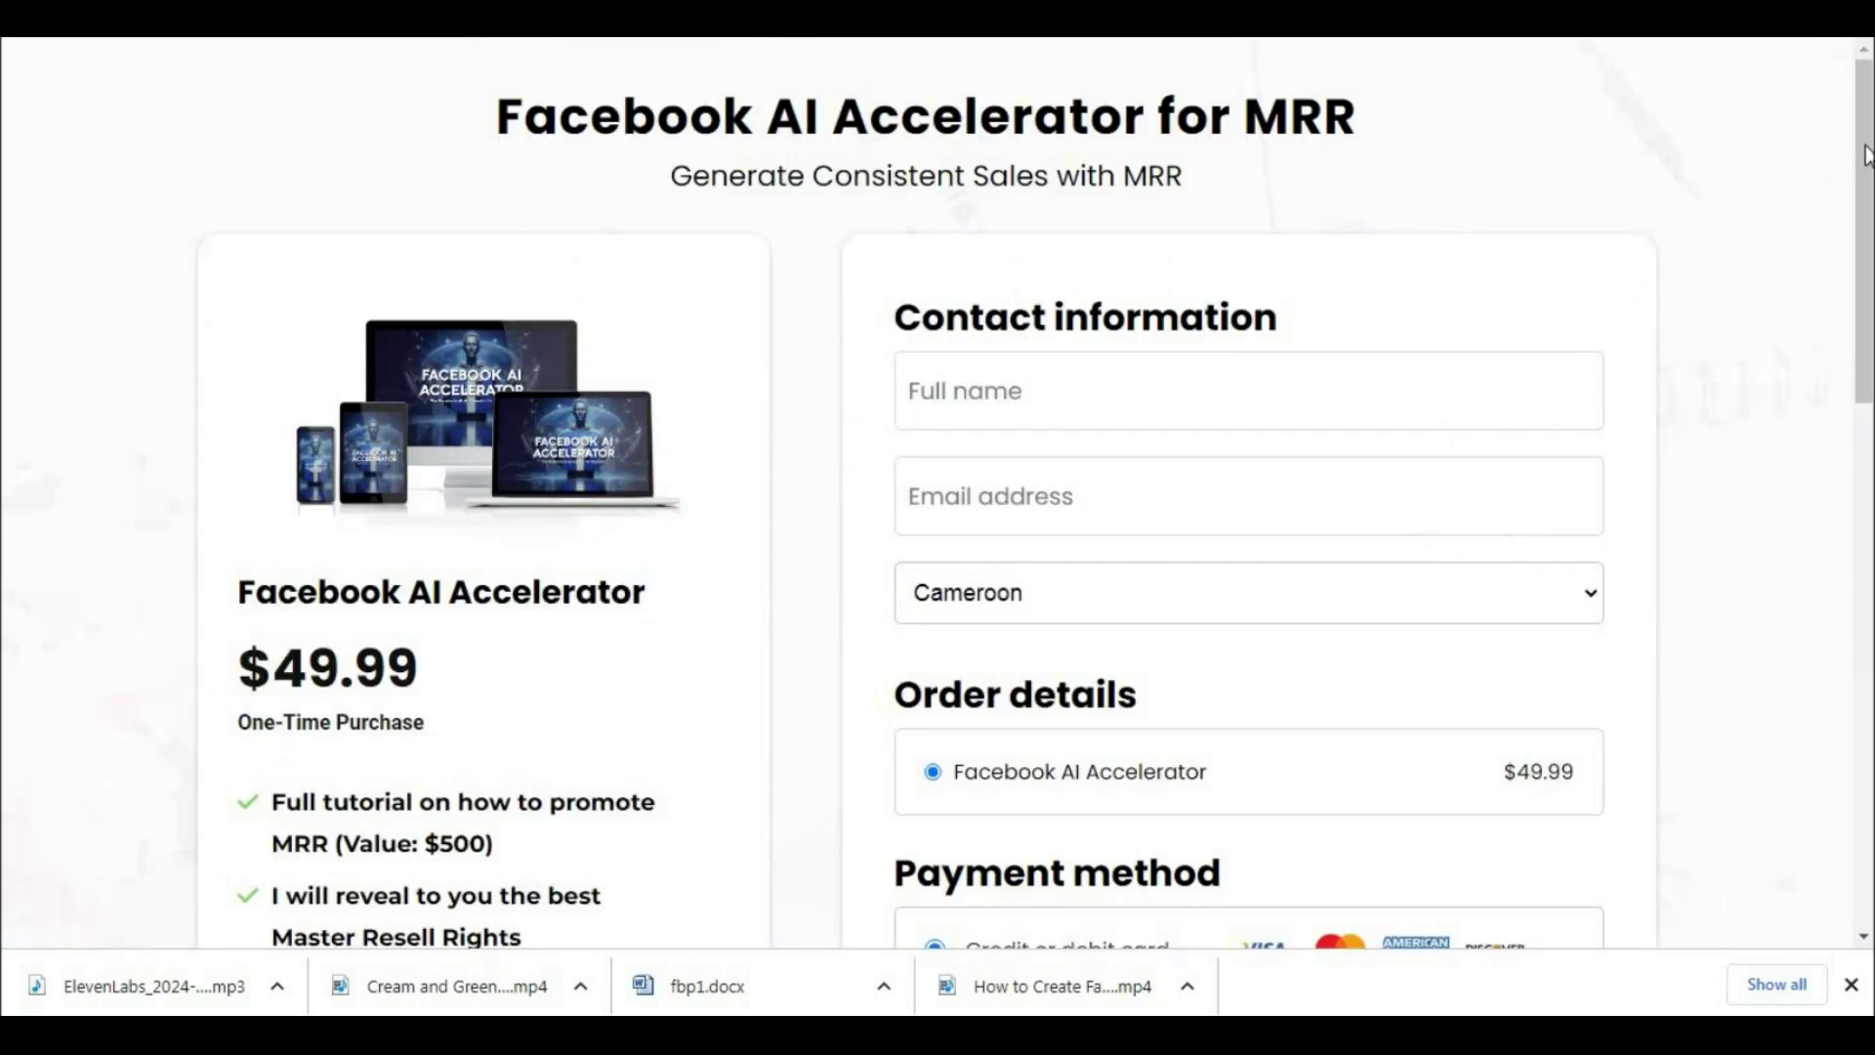
scroll(1865, 156, "down", 4)
scroll(1865, 157, "up", 4)
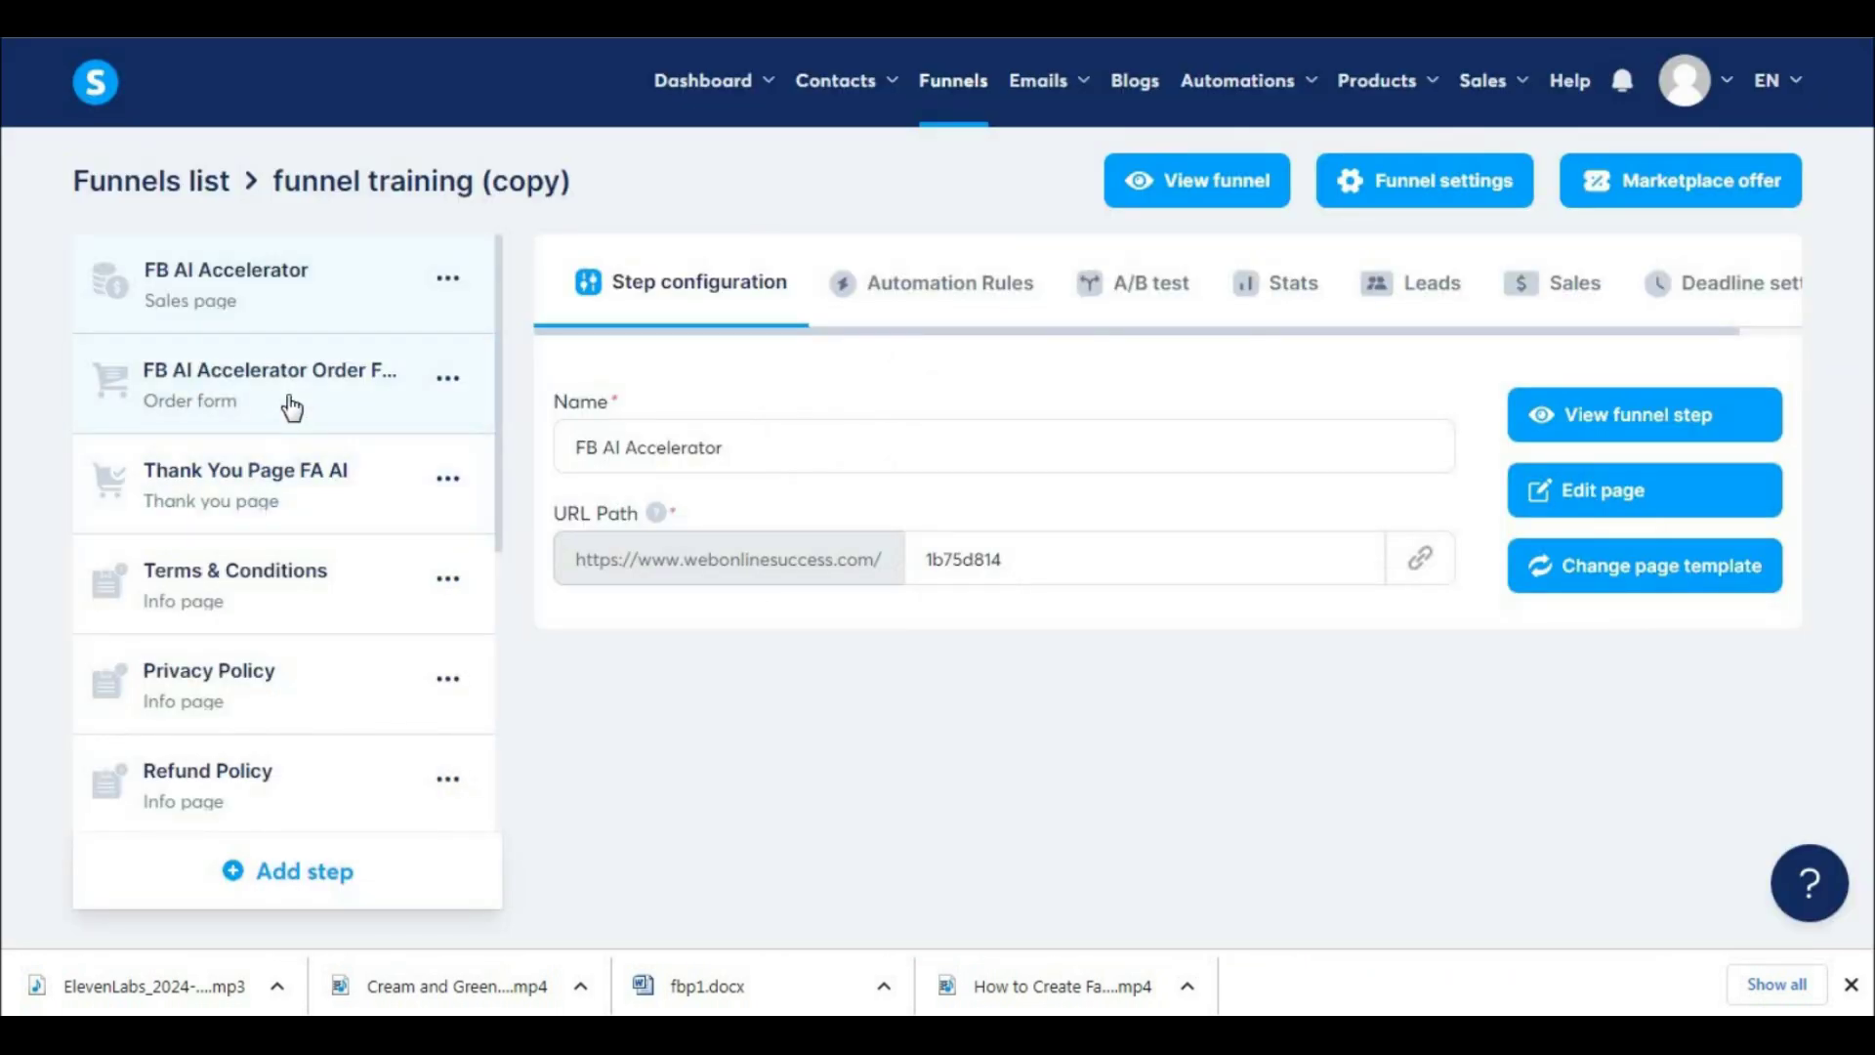
left_click(292, 408)
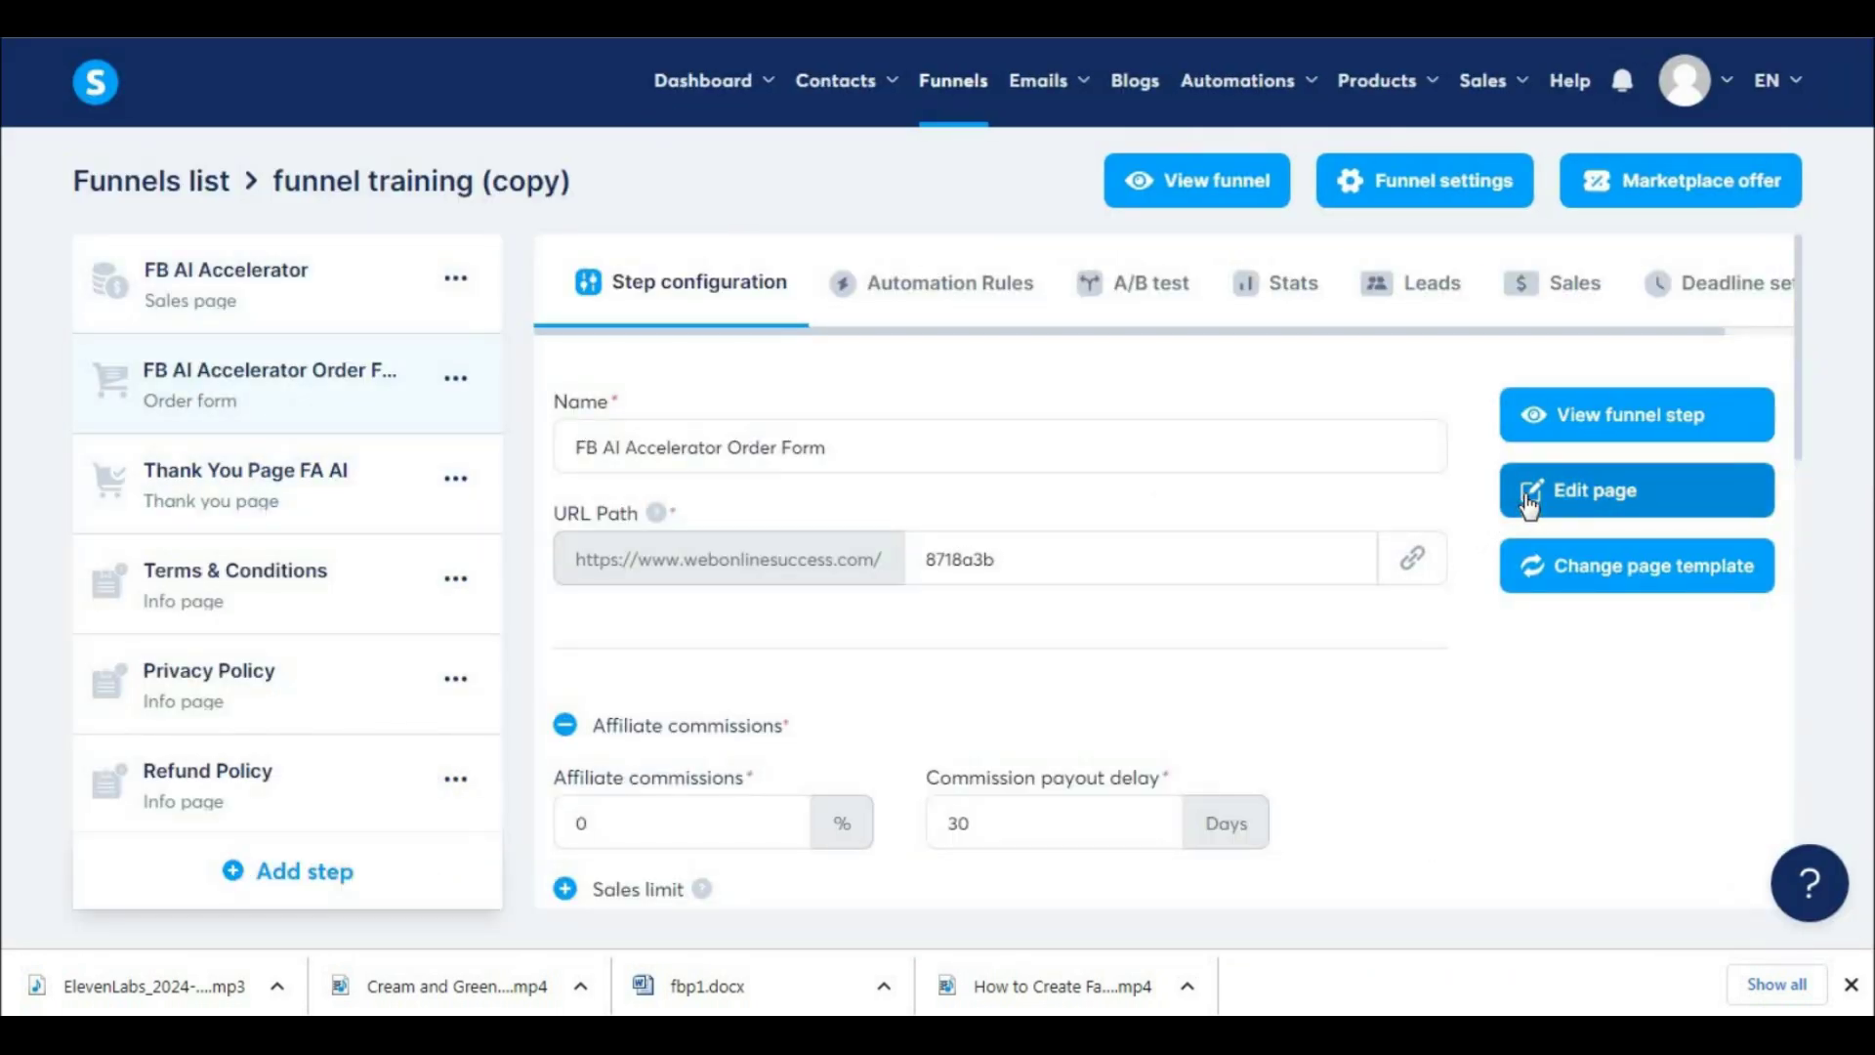
left_click(1530, 505)
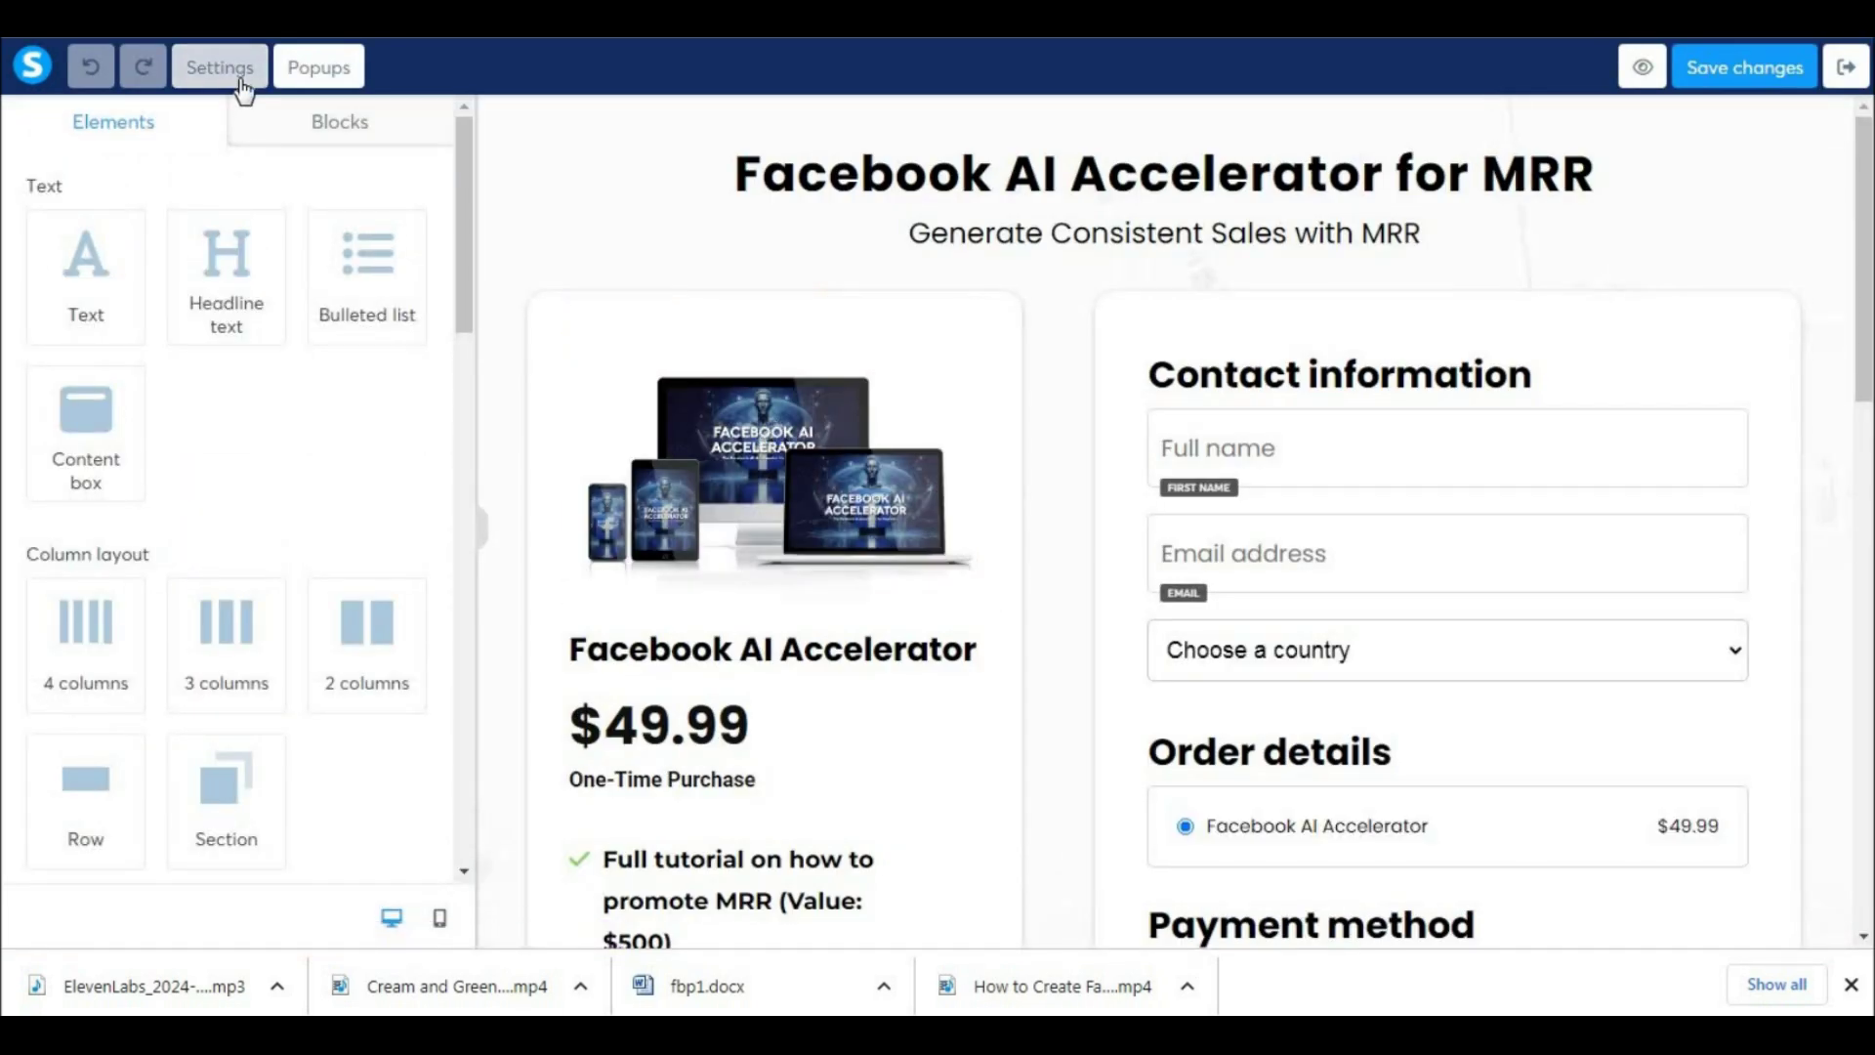
Add the Meta Pixel code and an InitiateCheckout fbq script to the order form header, then save.
left_click(242, 80)
left_click_drag(464, 215, 214, 705)
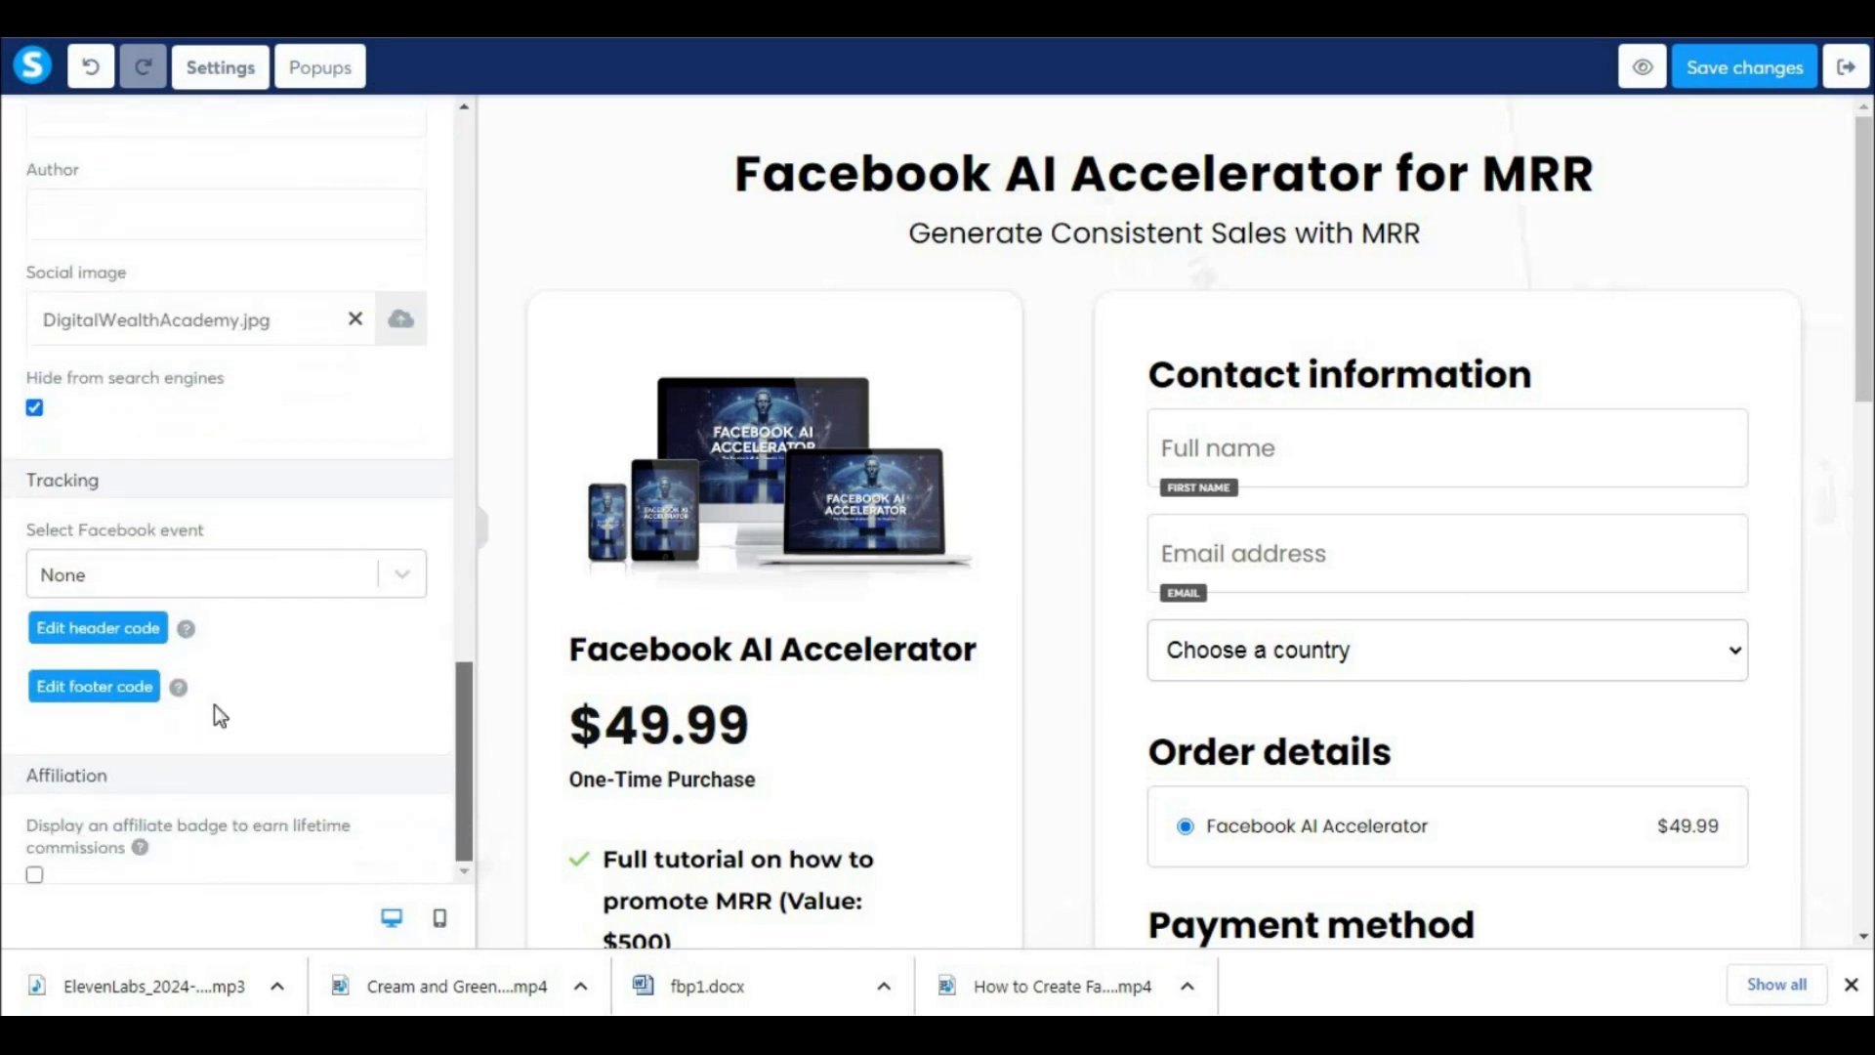
left_click(103, 628)
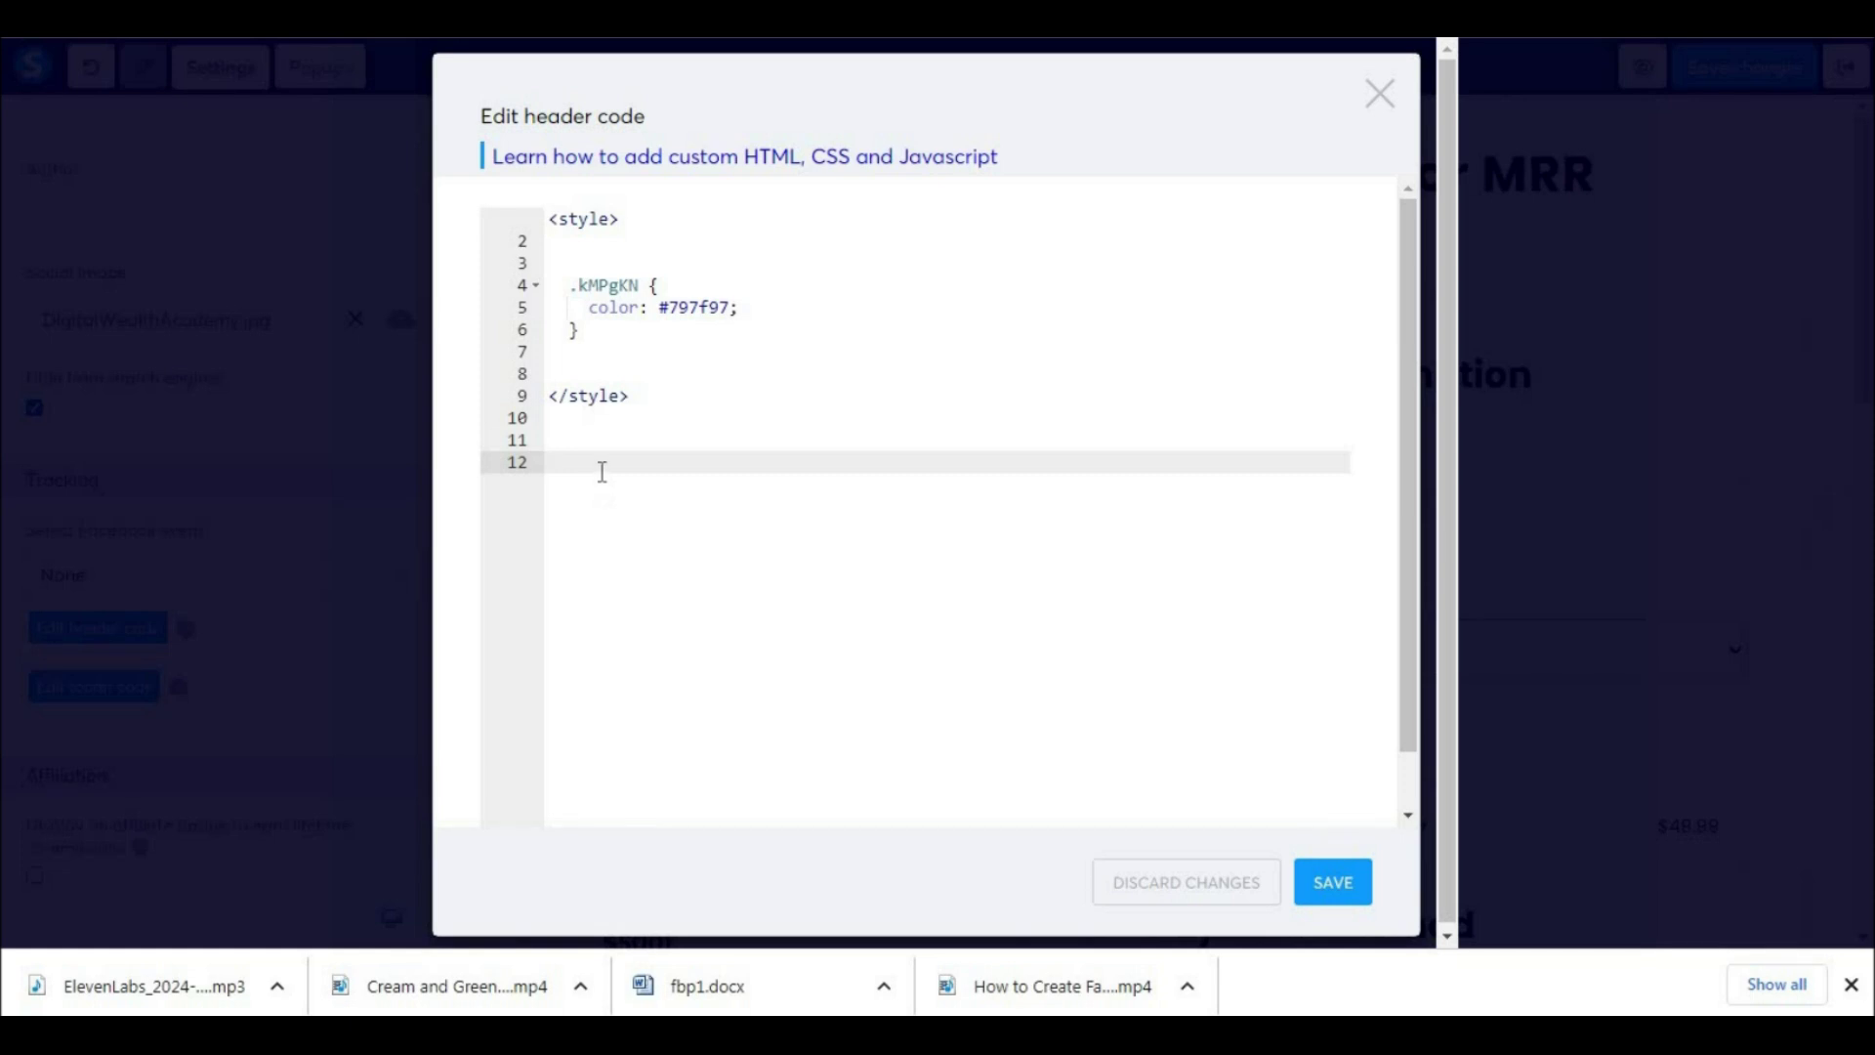
key("ctrl+v")
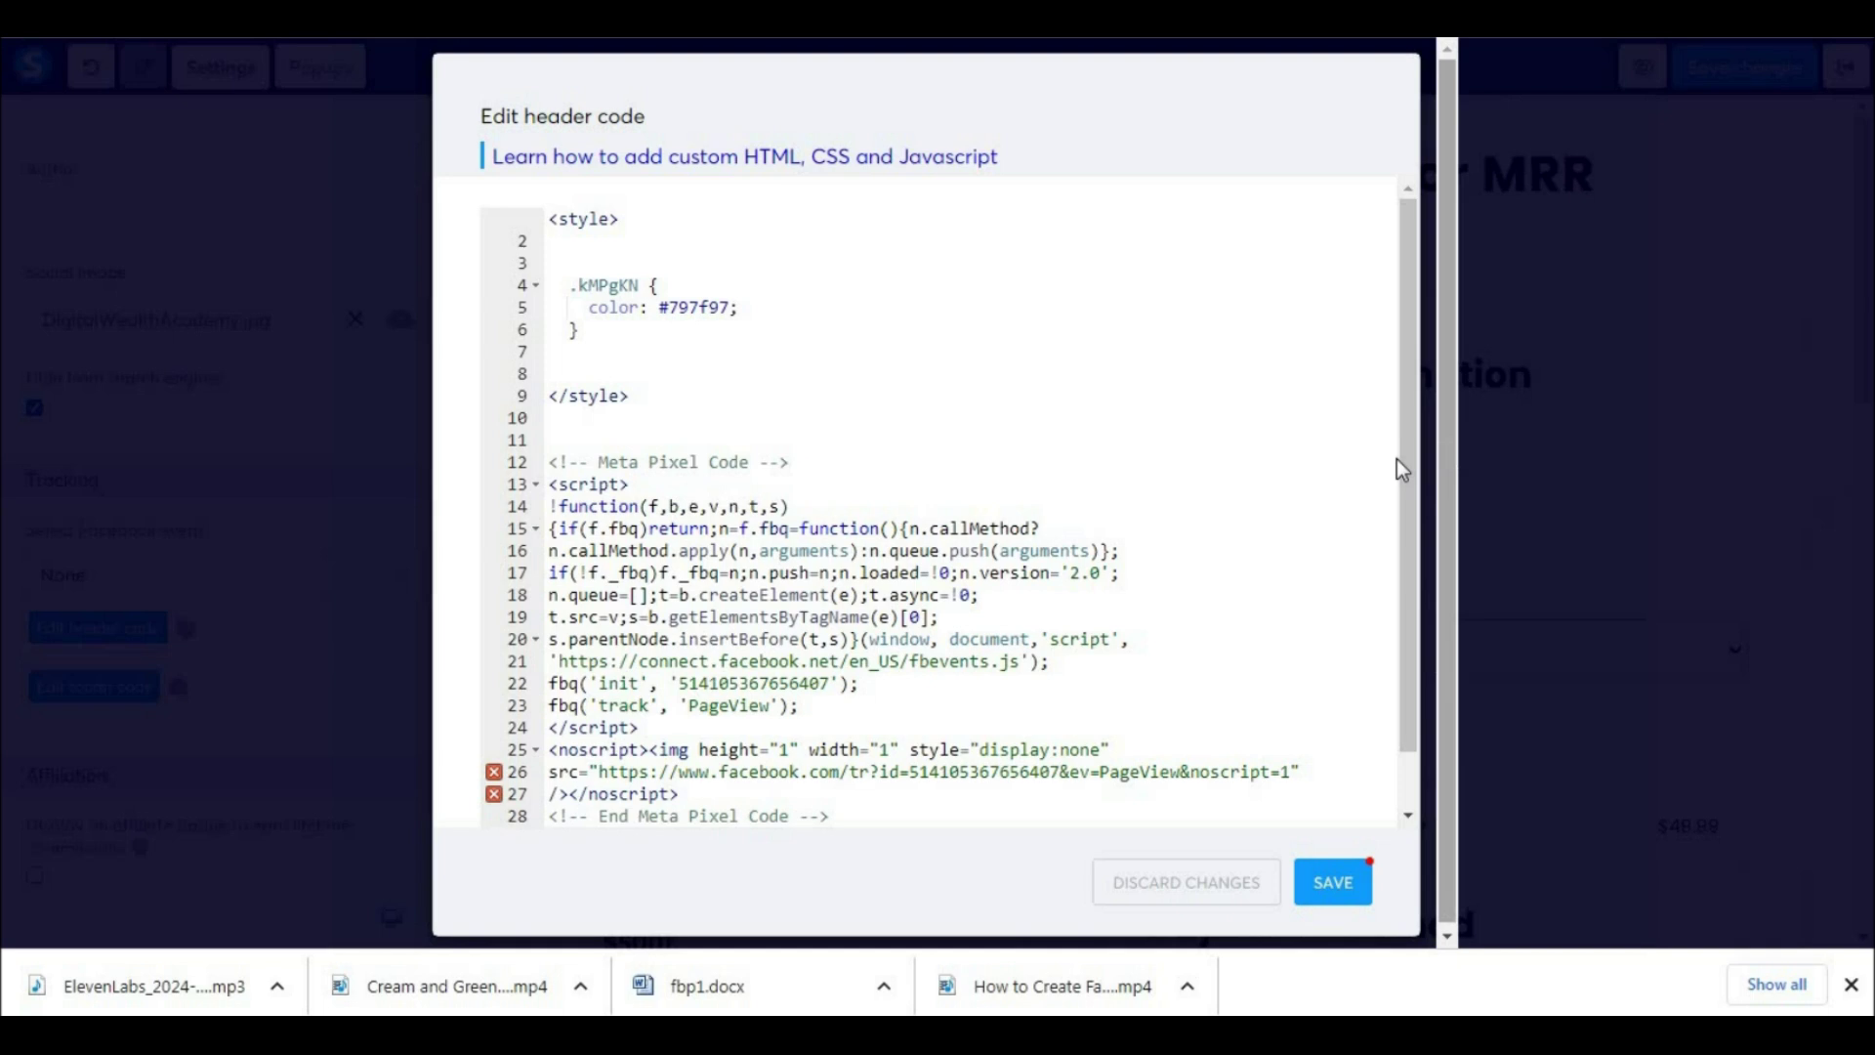
scroll(1402, 506, "down", 1)
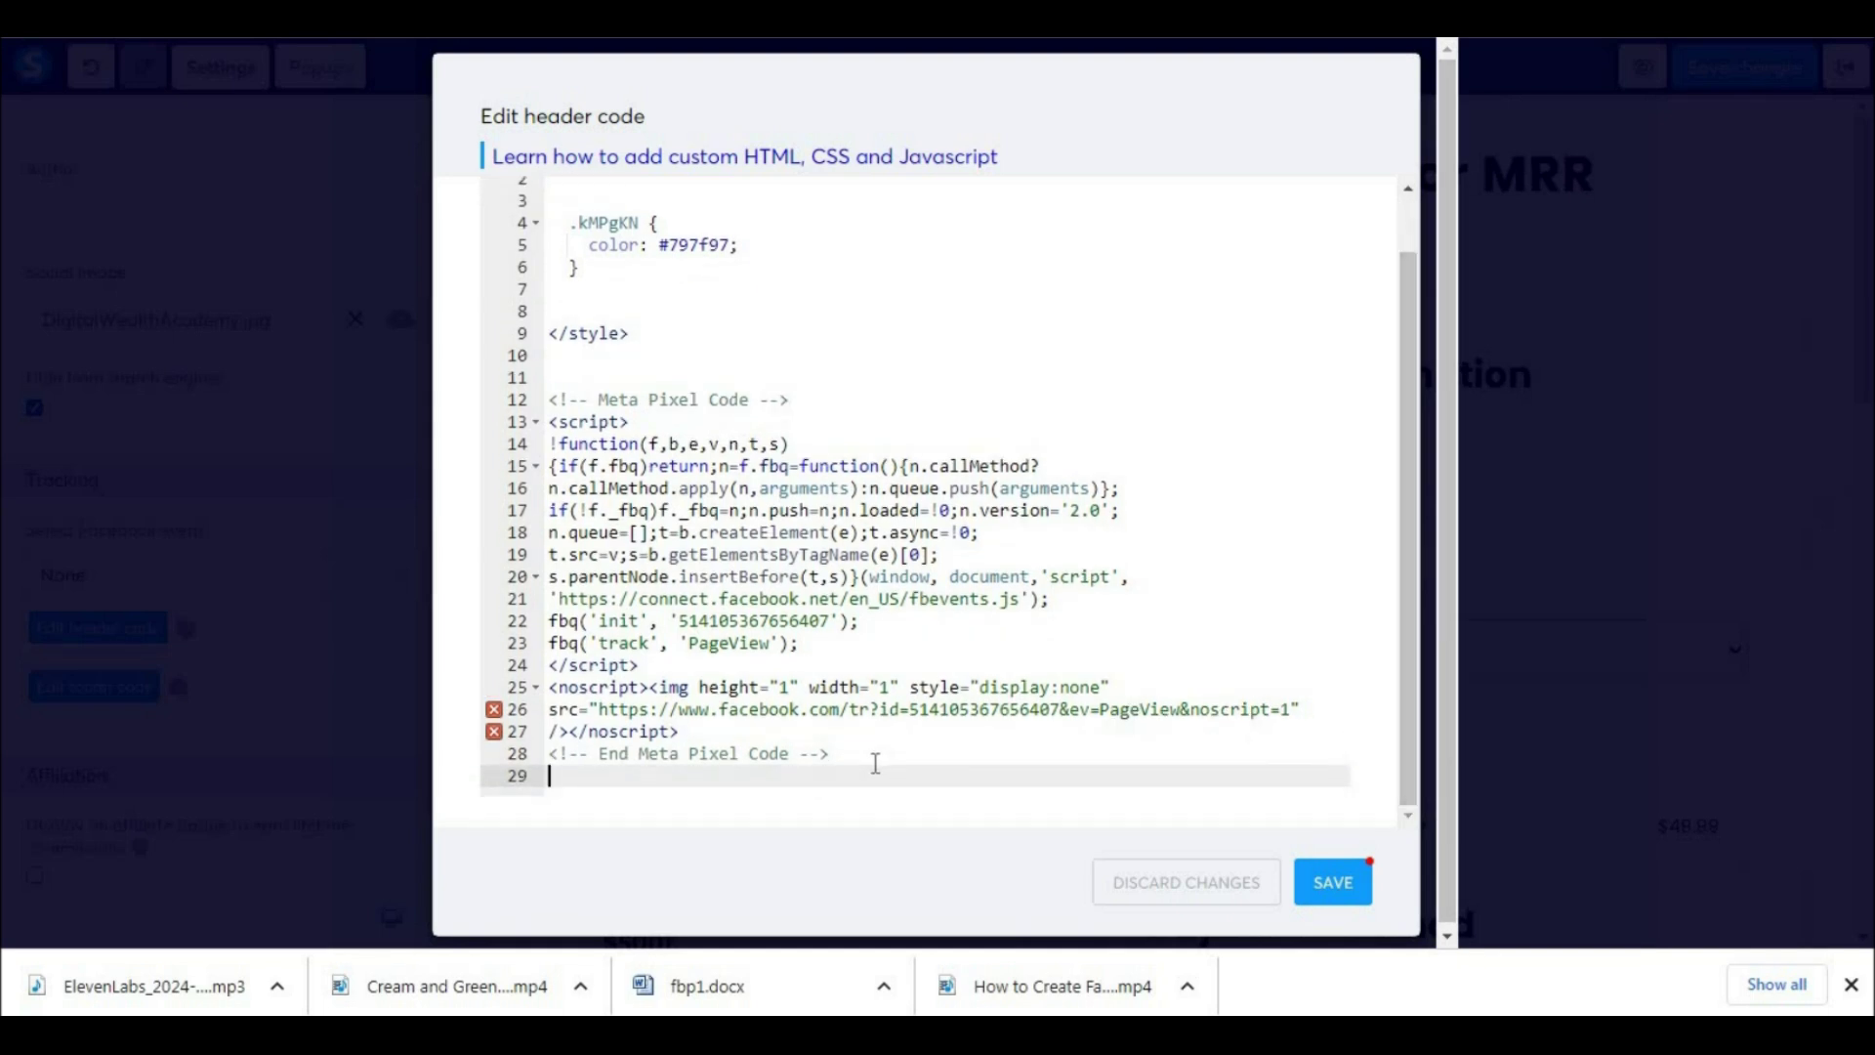
key("Return")
key("Return")
key("Return")
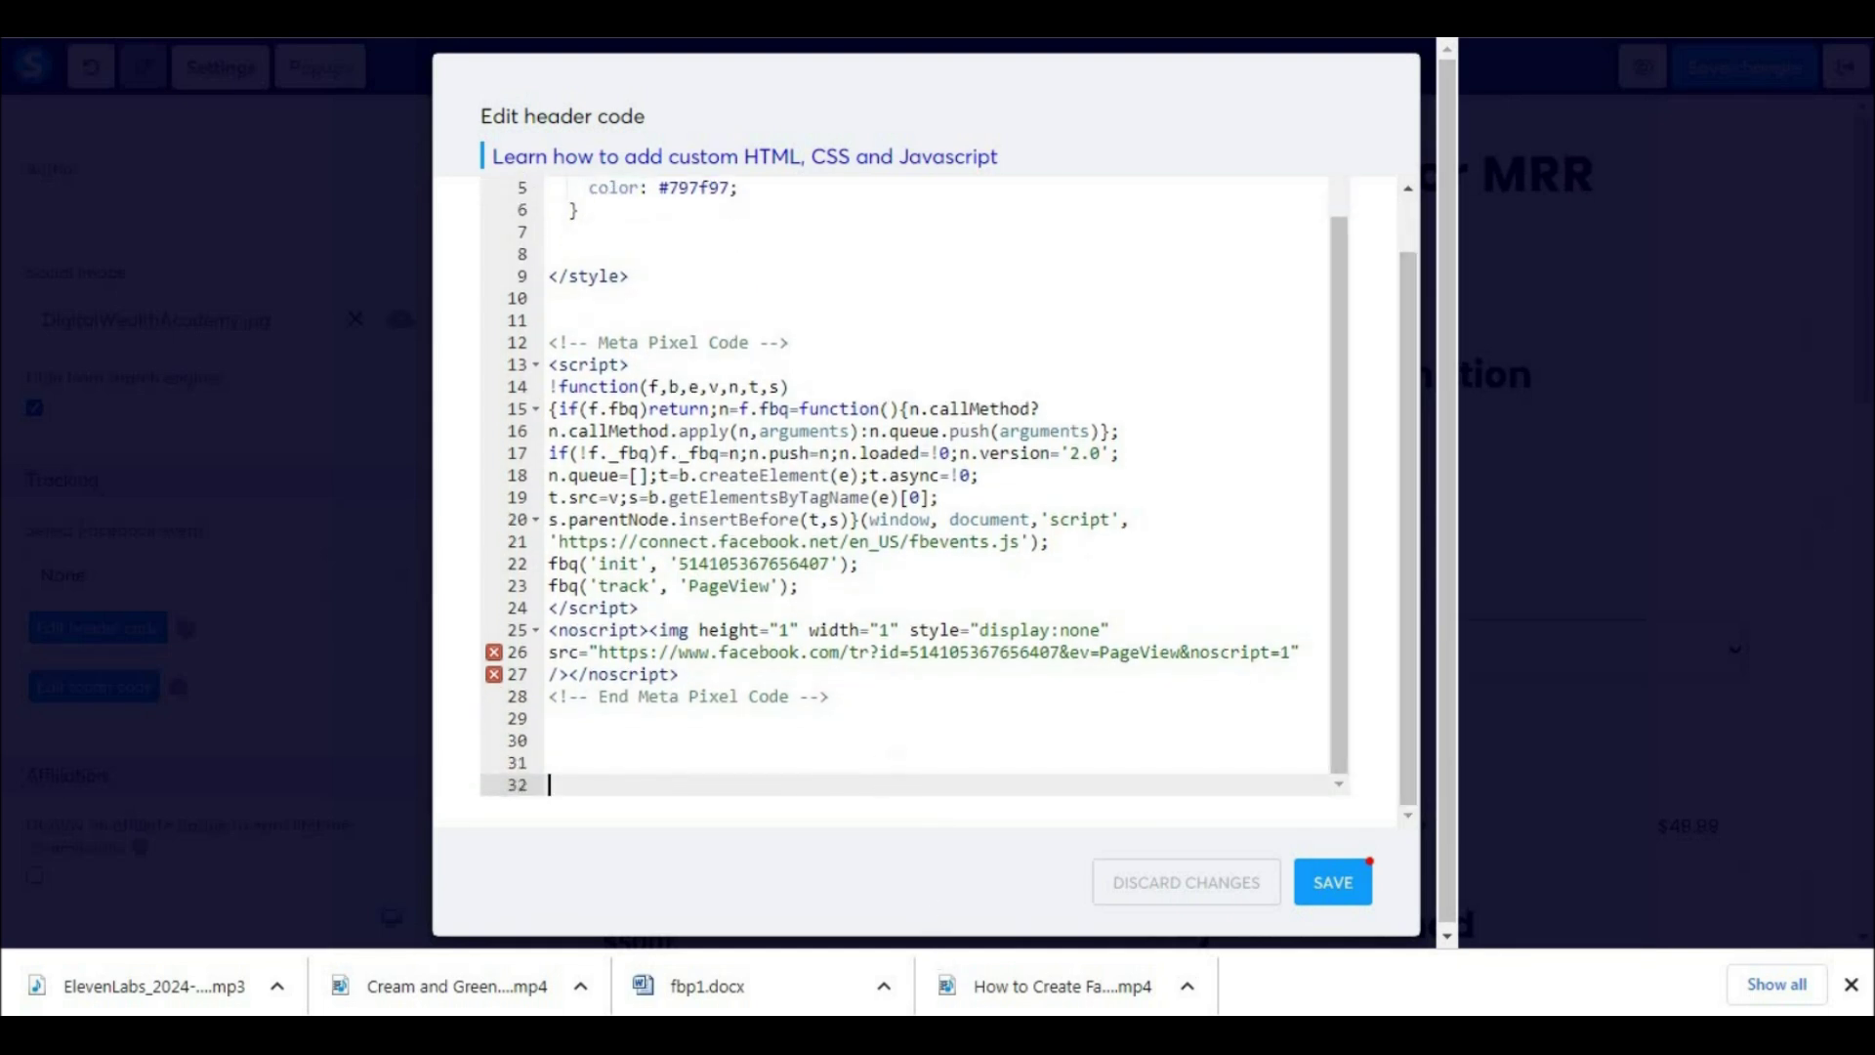
type("<script> fbq('track', 'InitiateCheckout'); </script>")
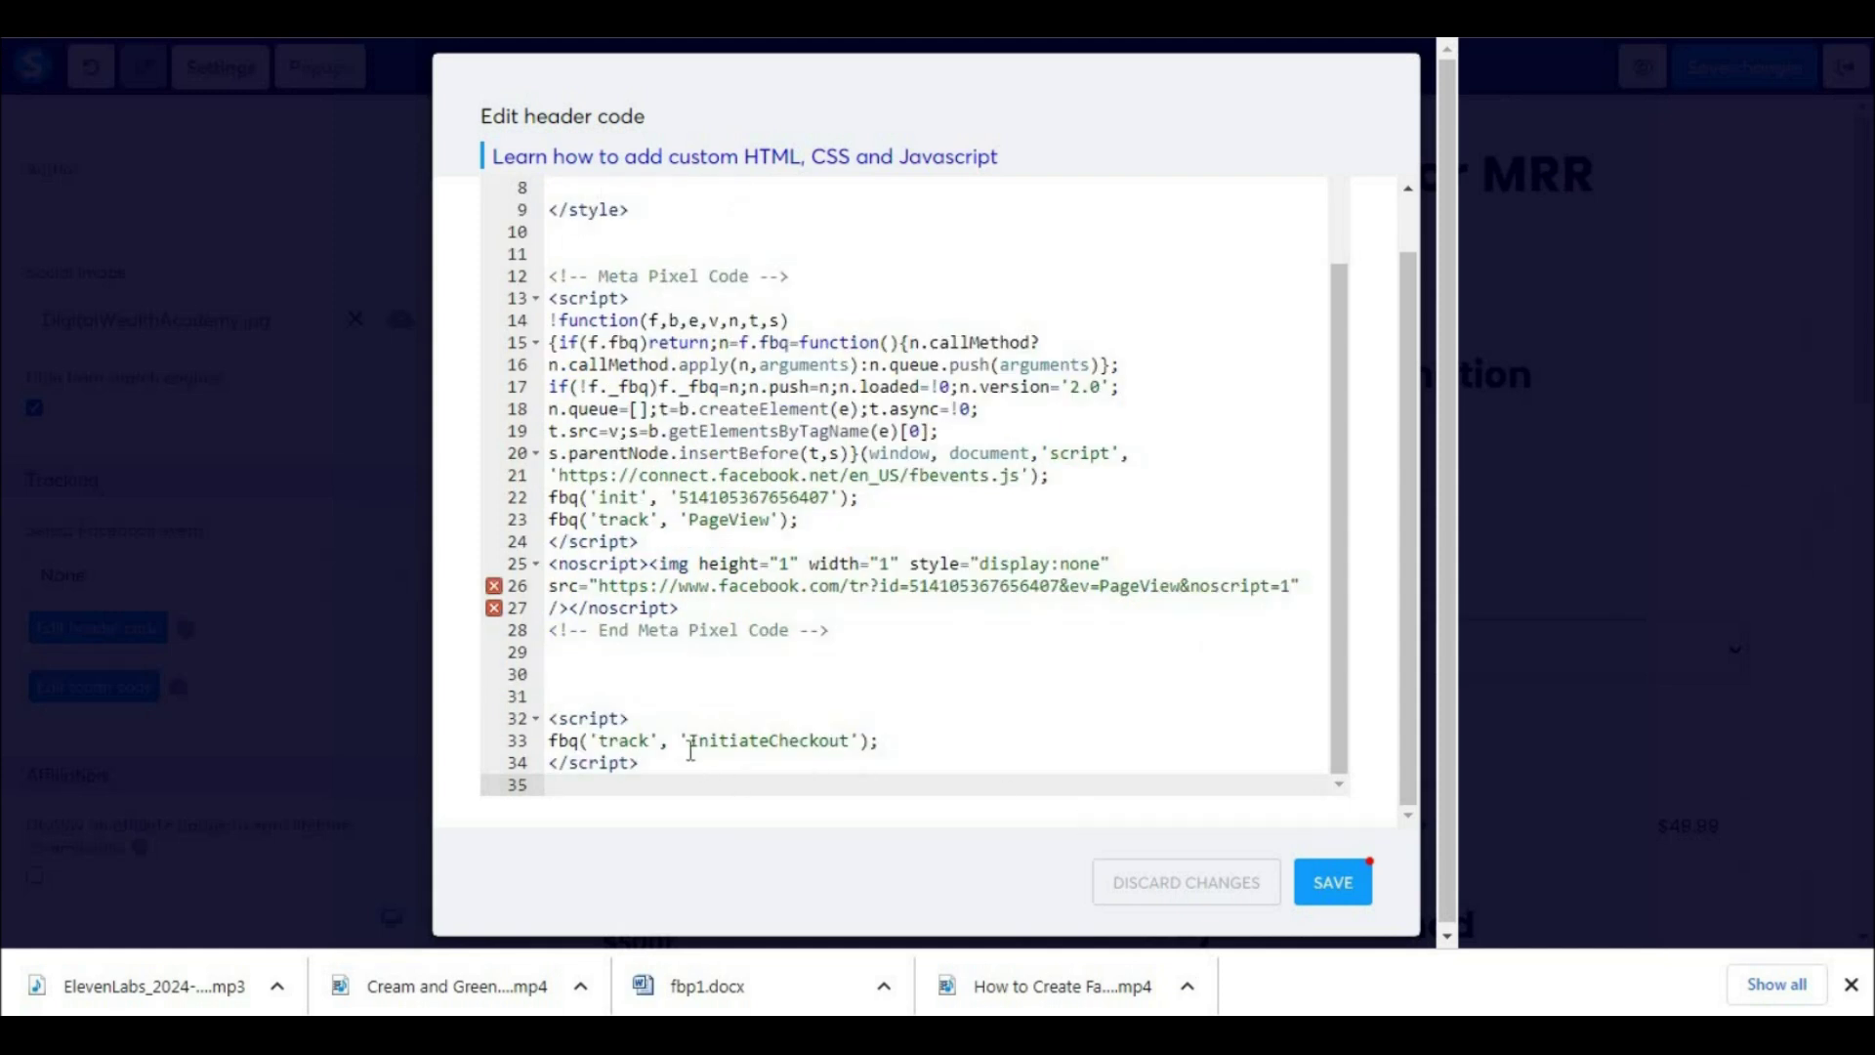
left_click(1332, 884)
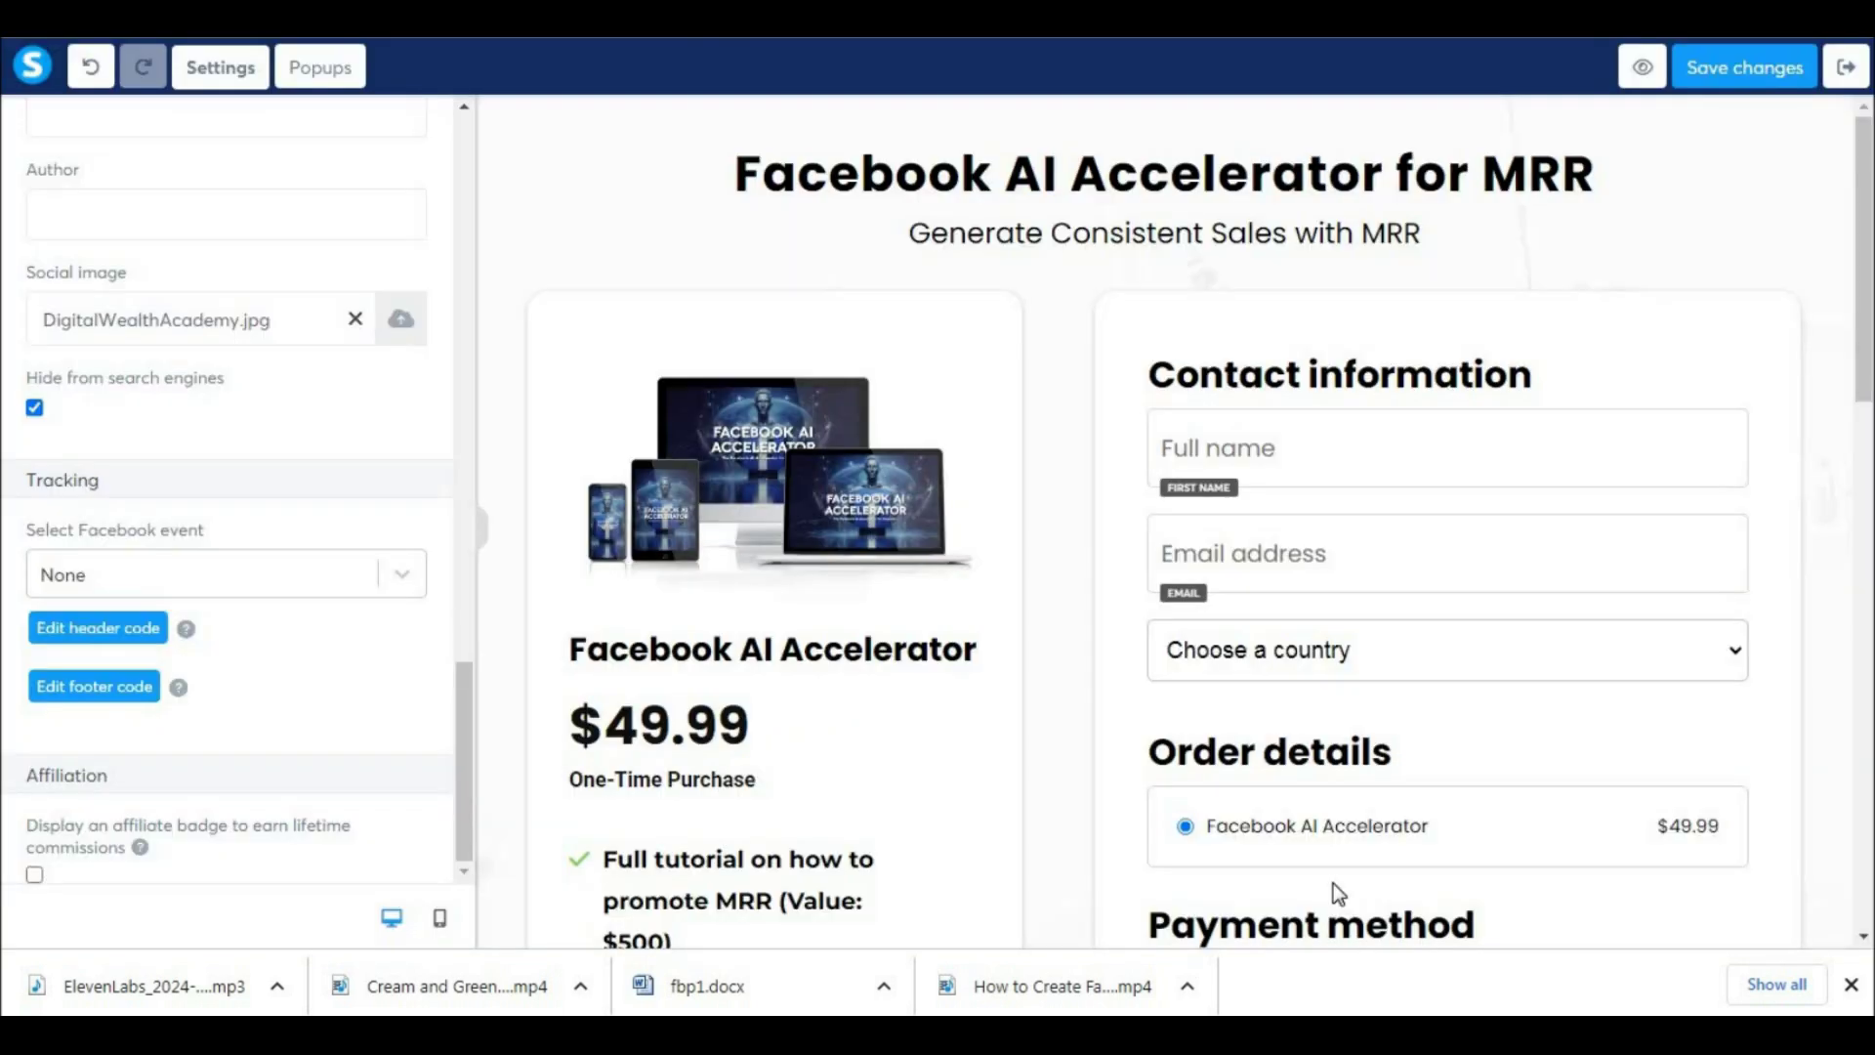
left_click(1707, 67)
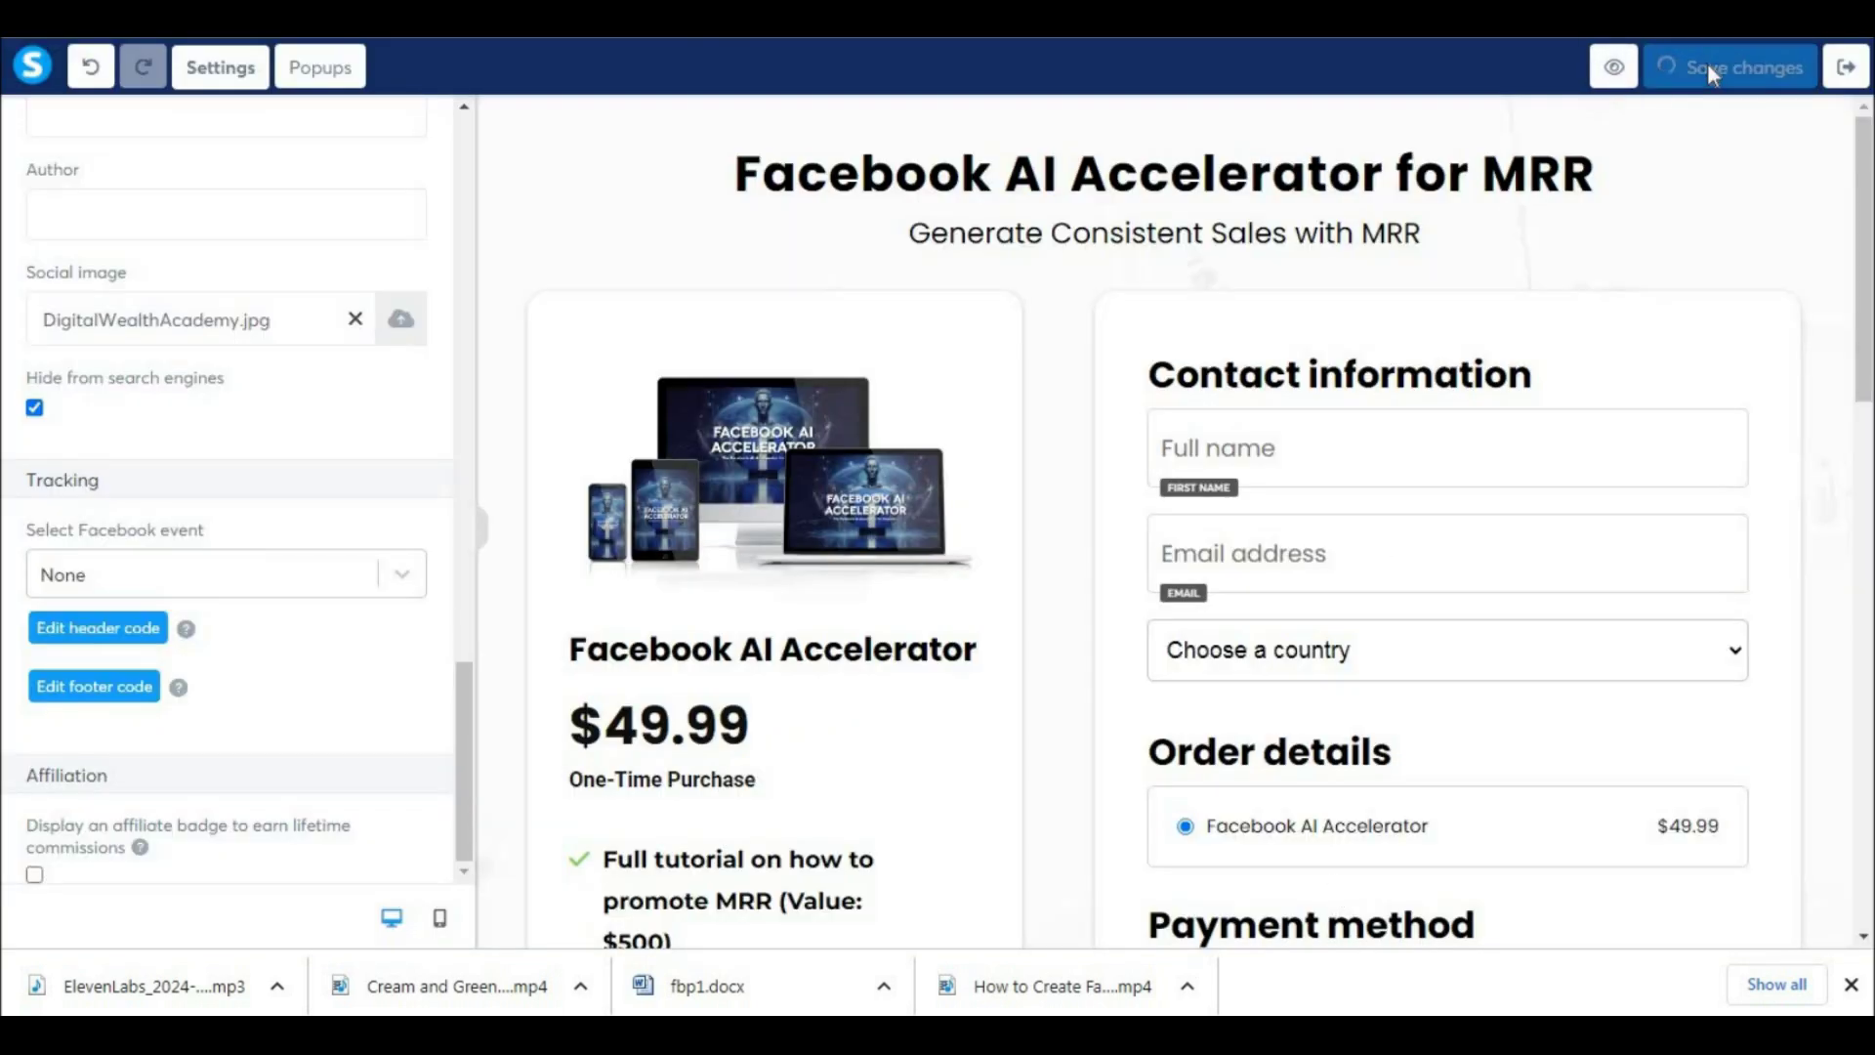
Add the Meta Pixel code and a Purchase fbq script to the Thank You Page FA AI header, then save.
left_click(1843, 71)
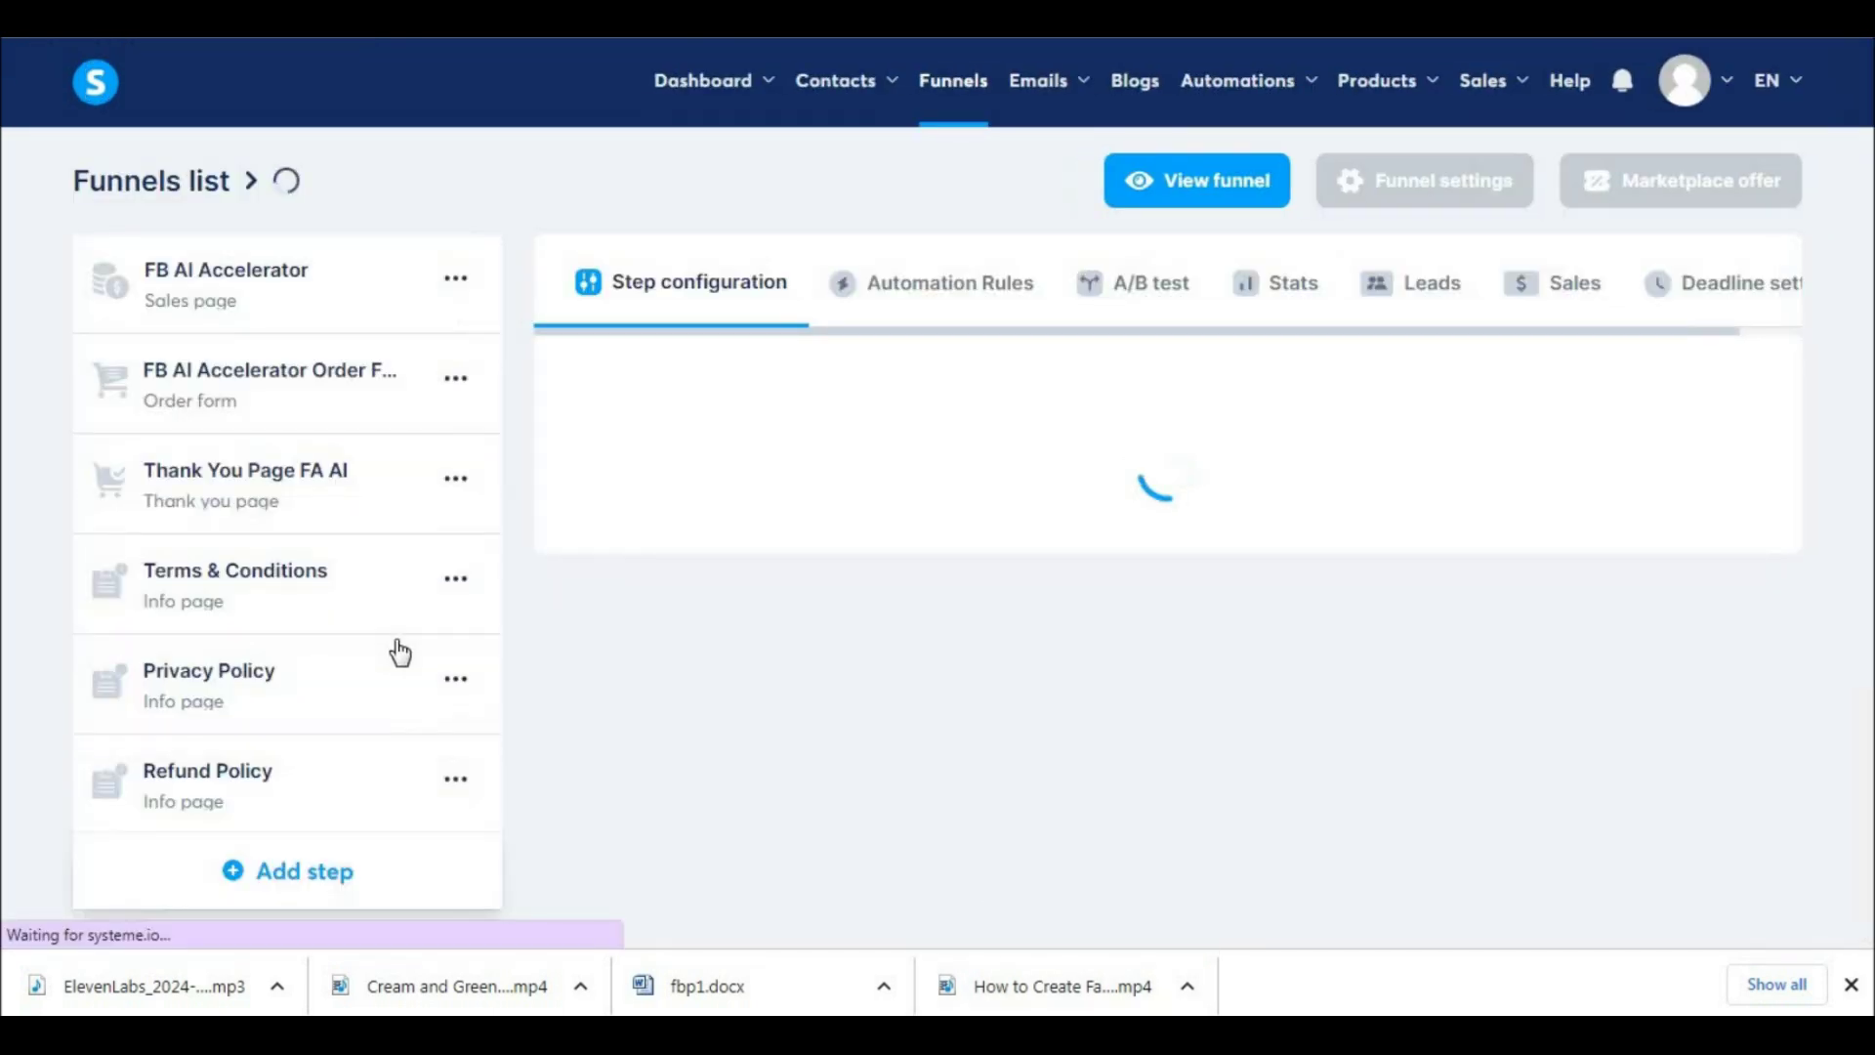
left_click(276, 509)
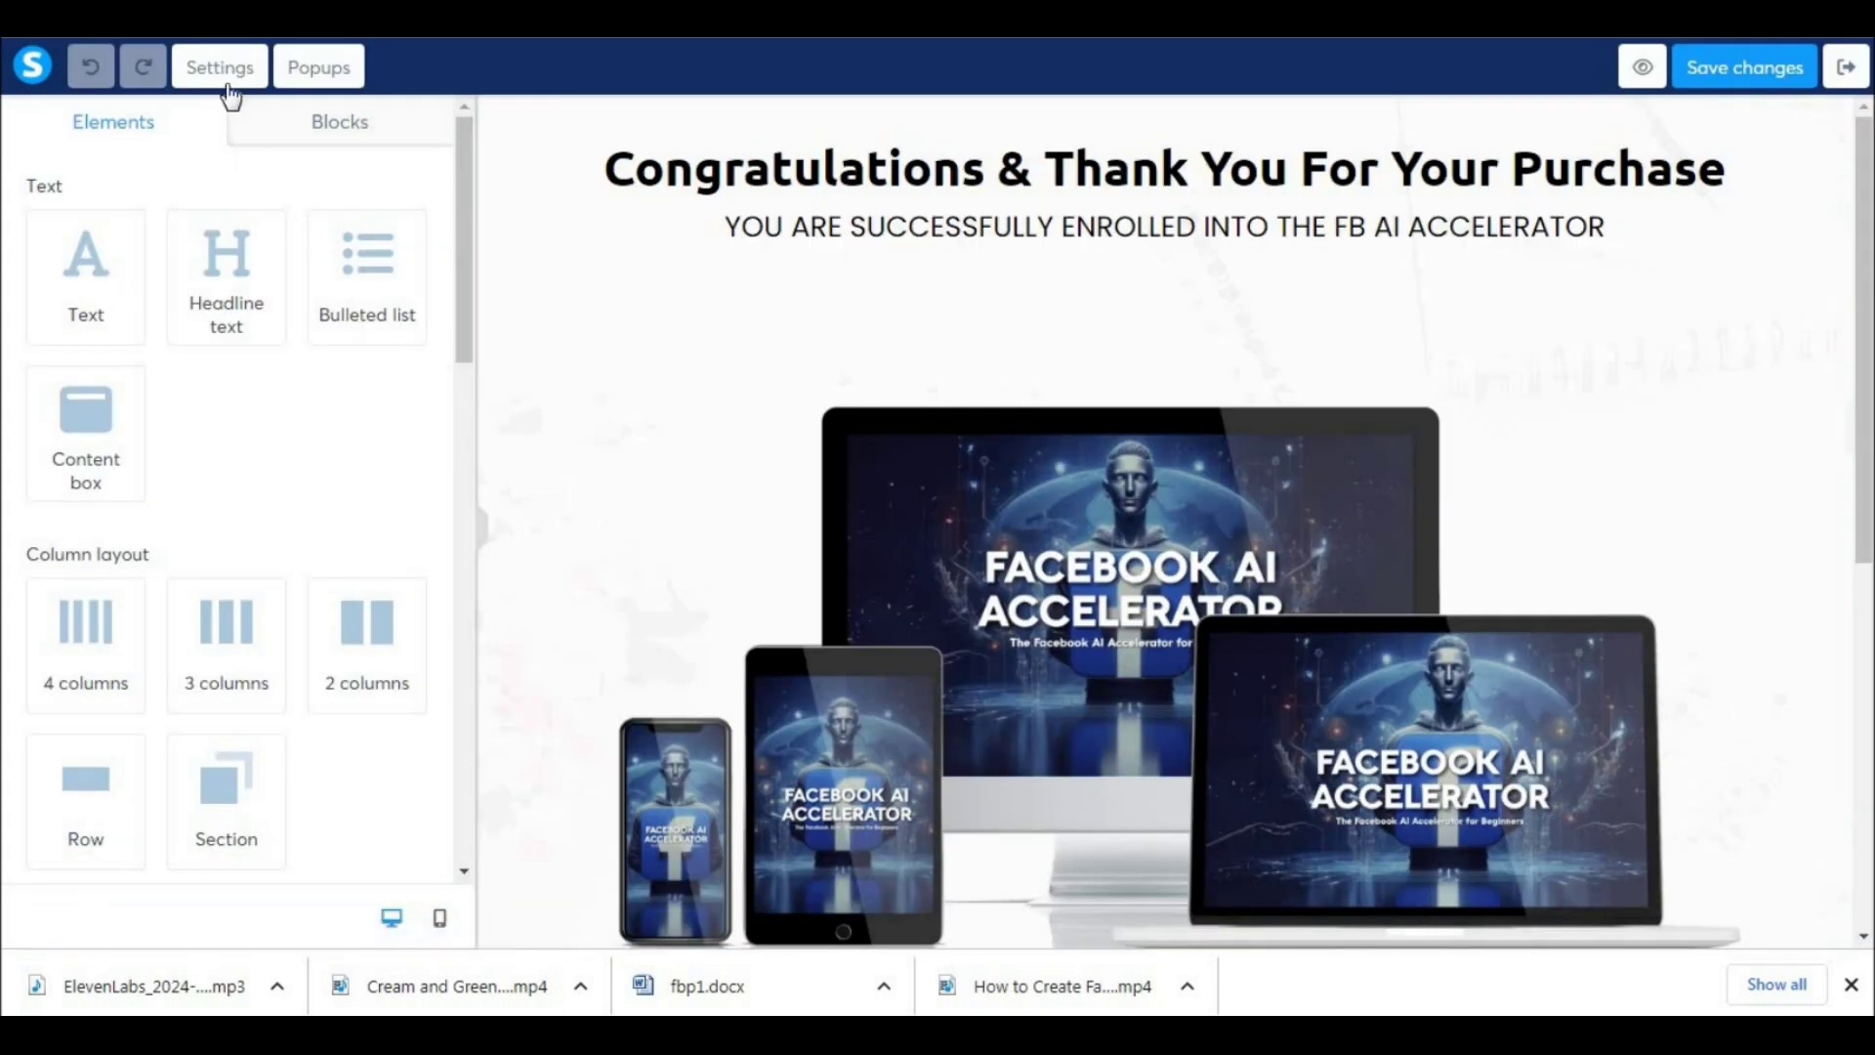
left_click(221, 66)
left_click_drag(456, 242, 482, 766)
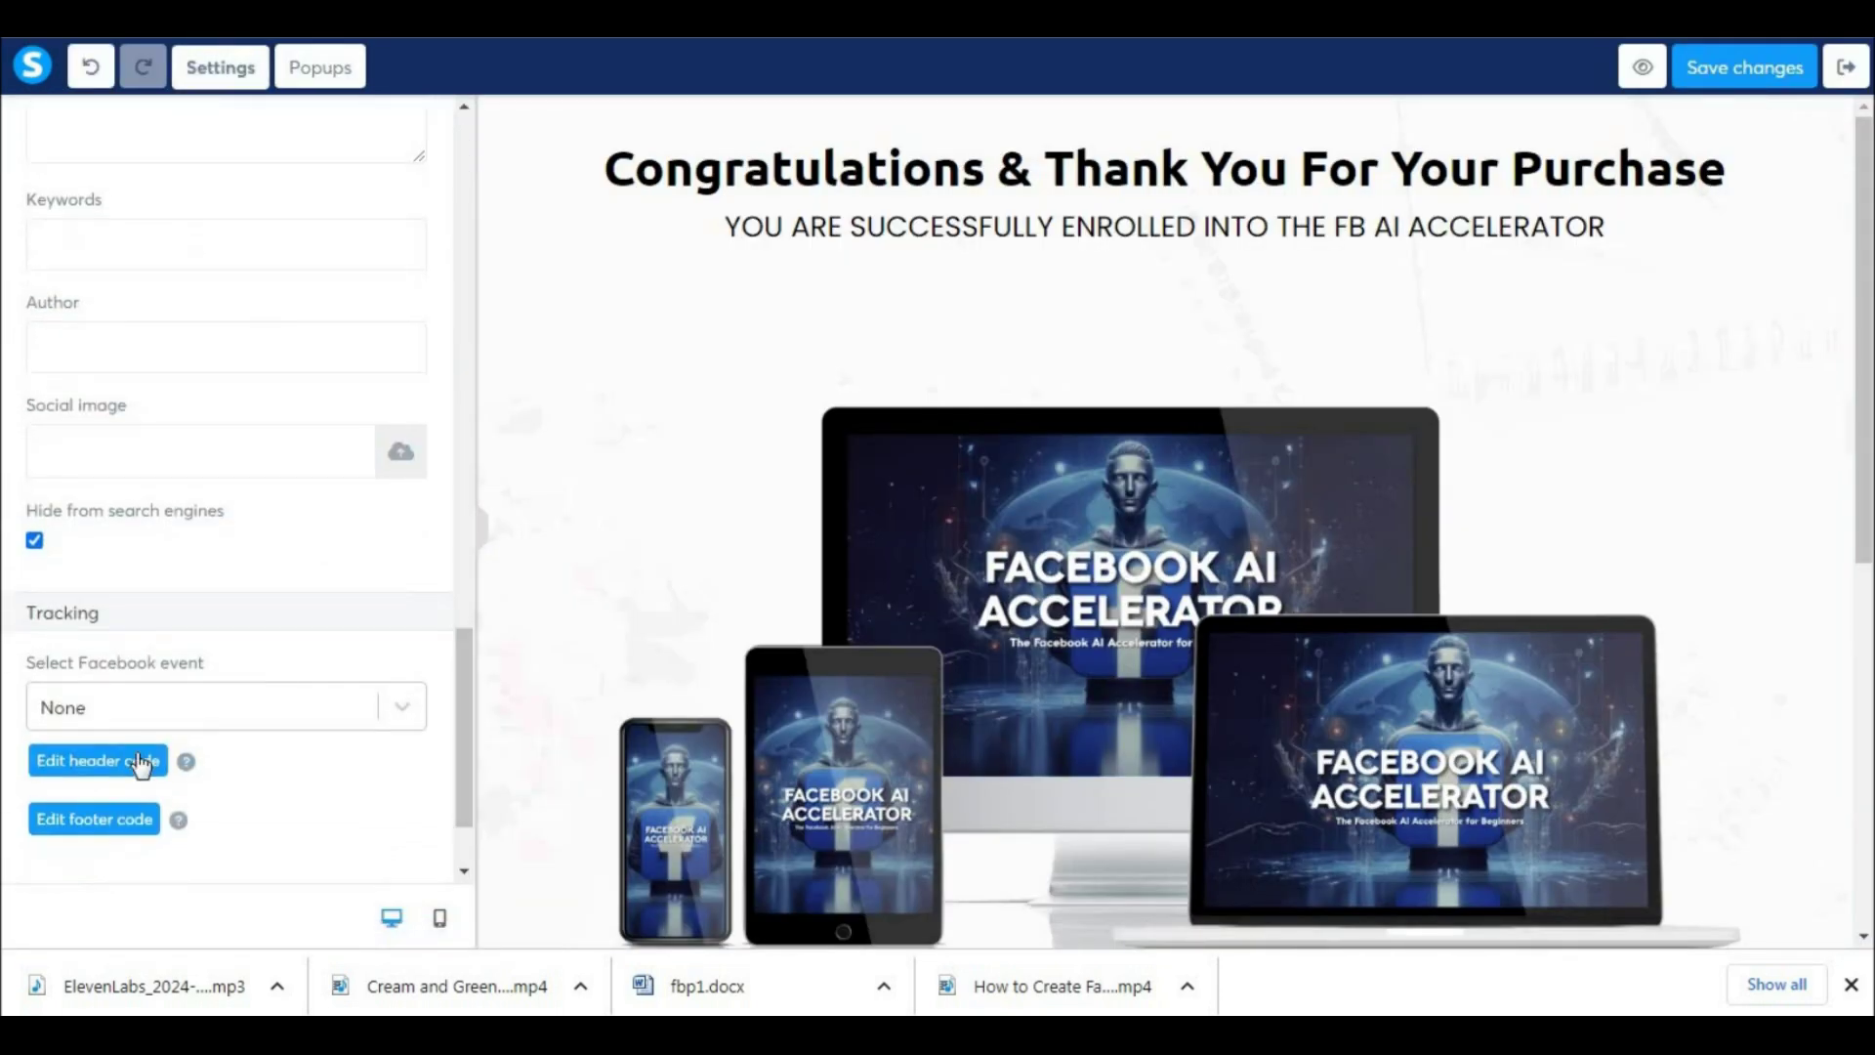
left_click(142, 762)
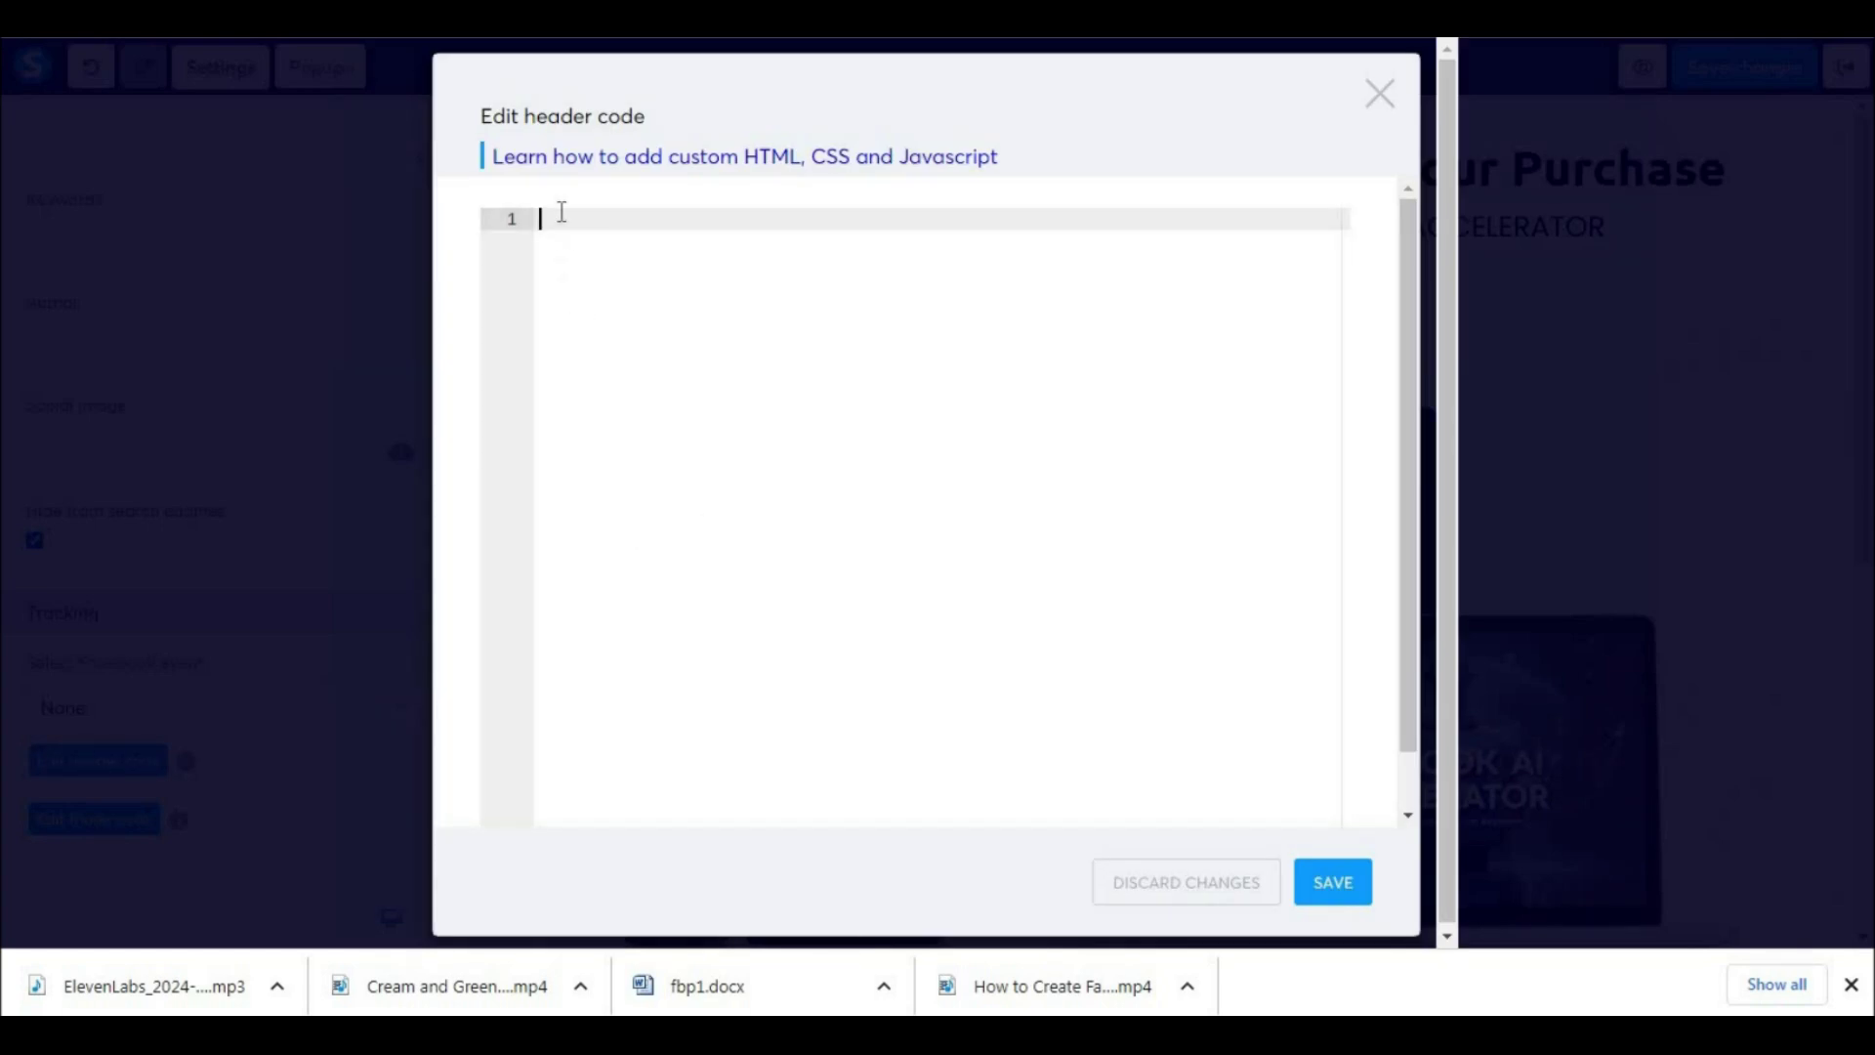
key("ctrl+v")
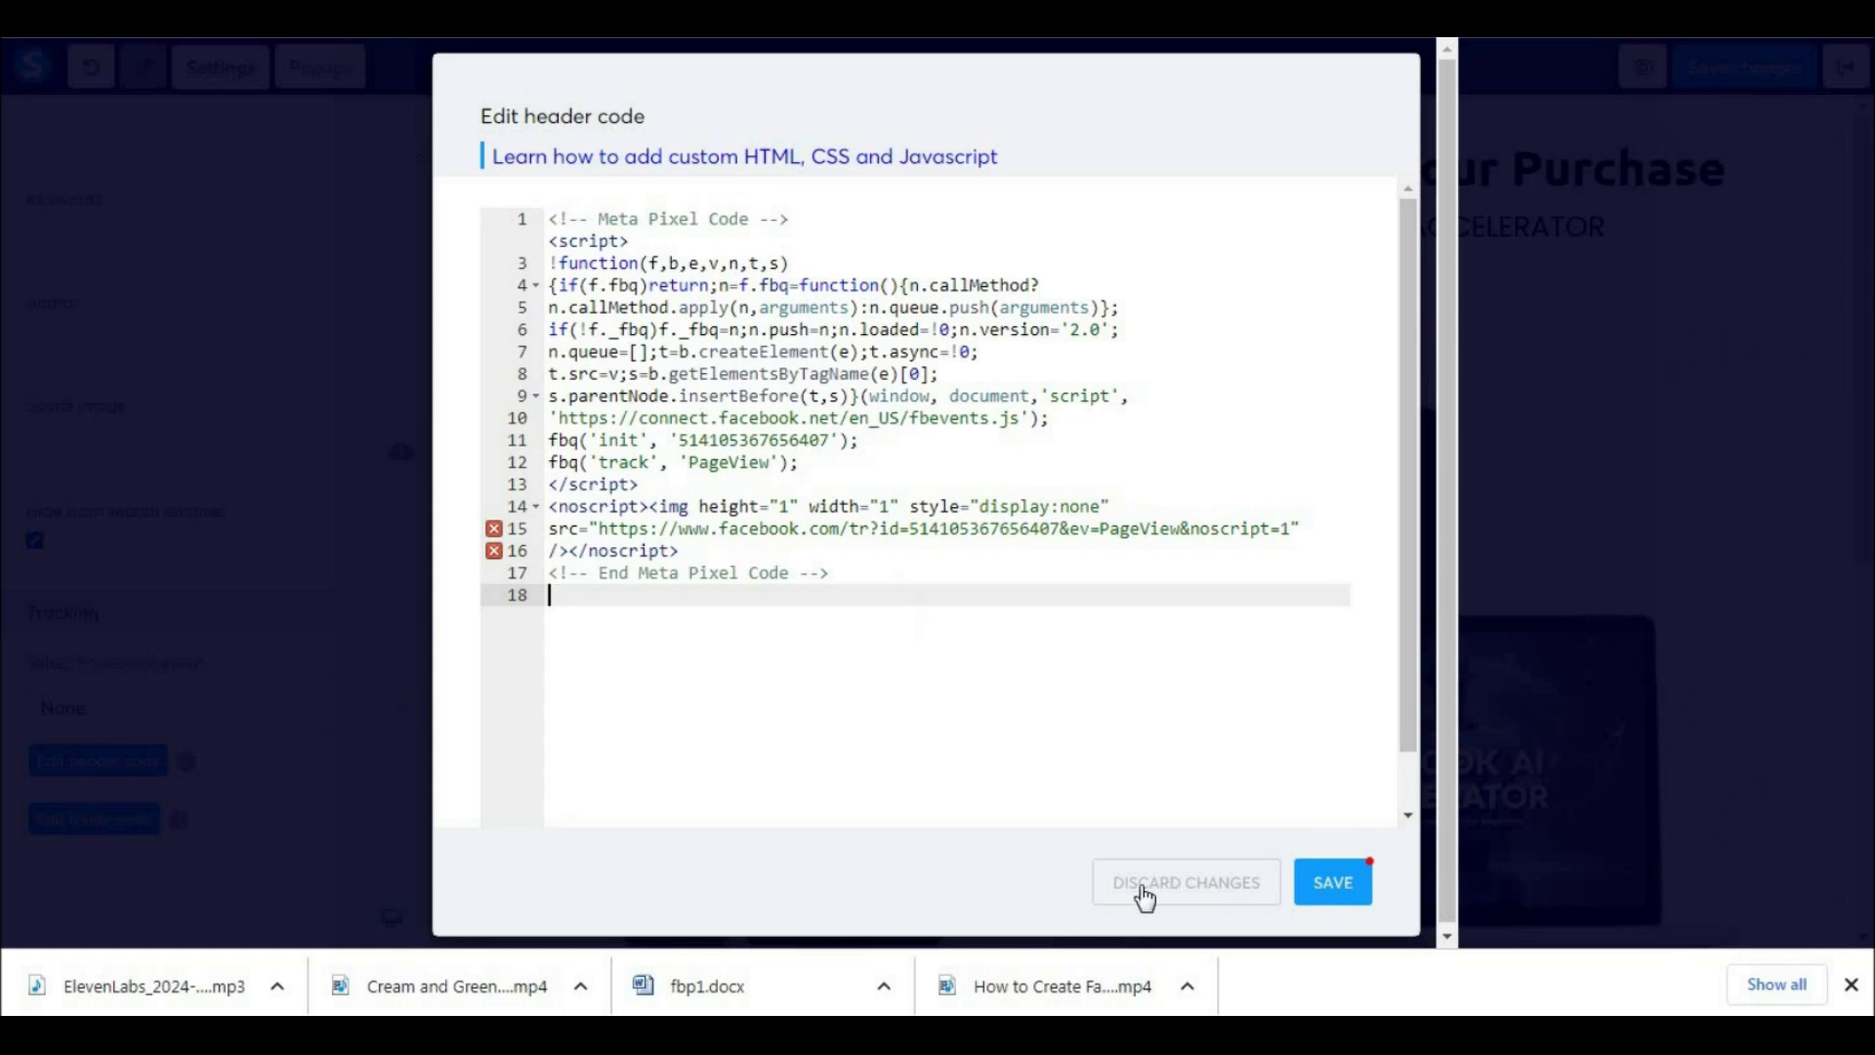
key("Return")
key("Return")
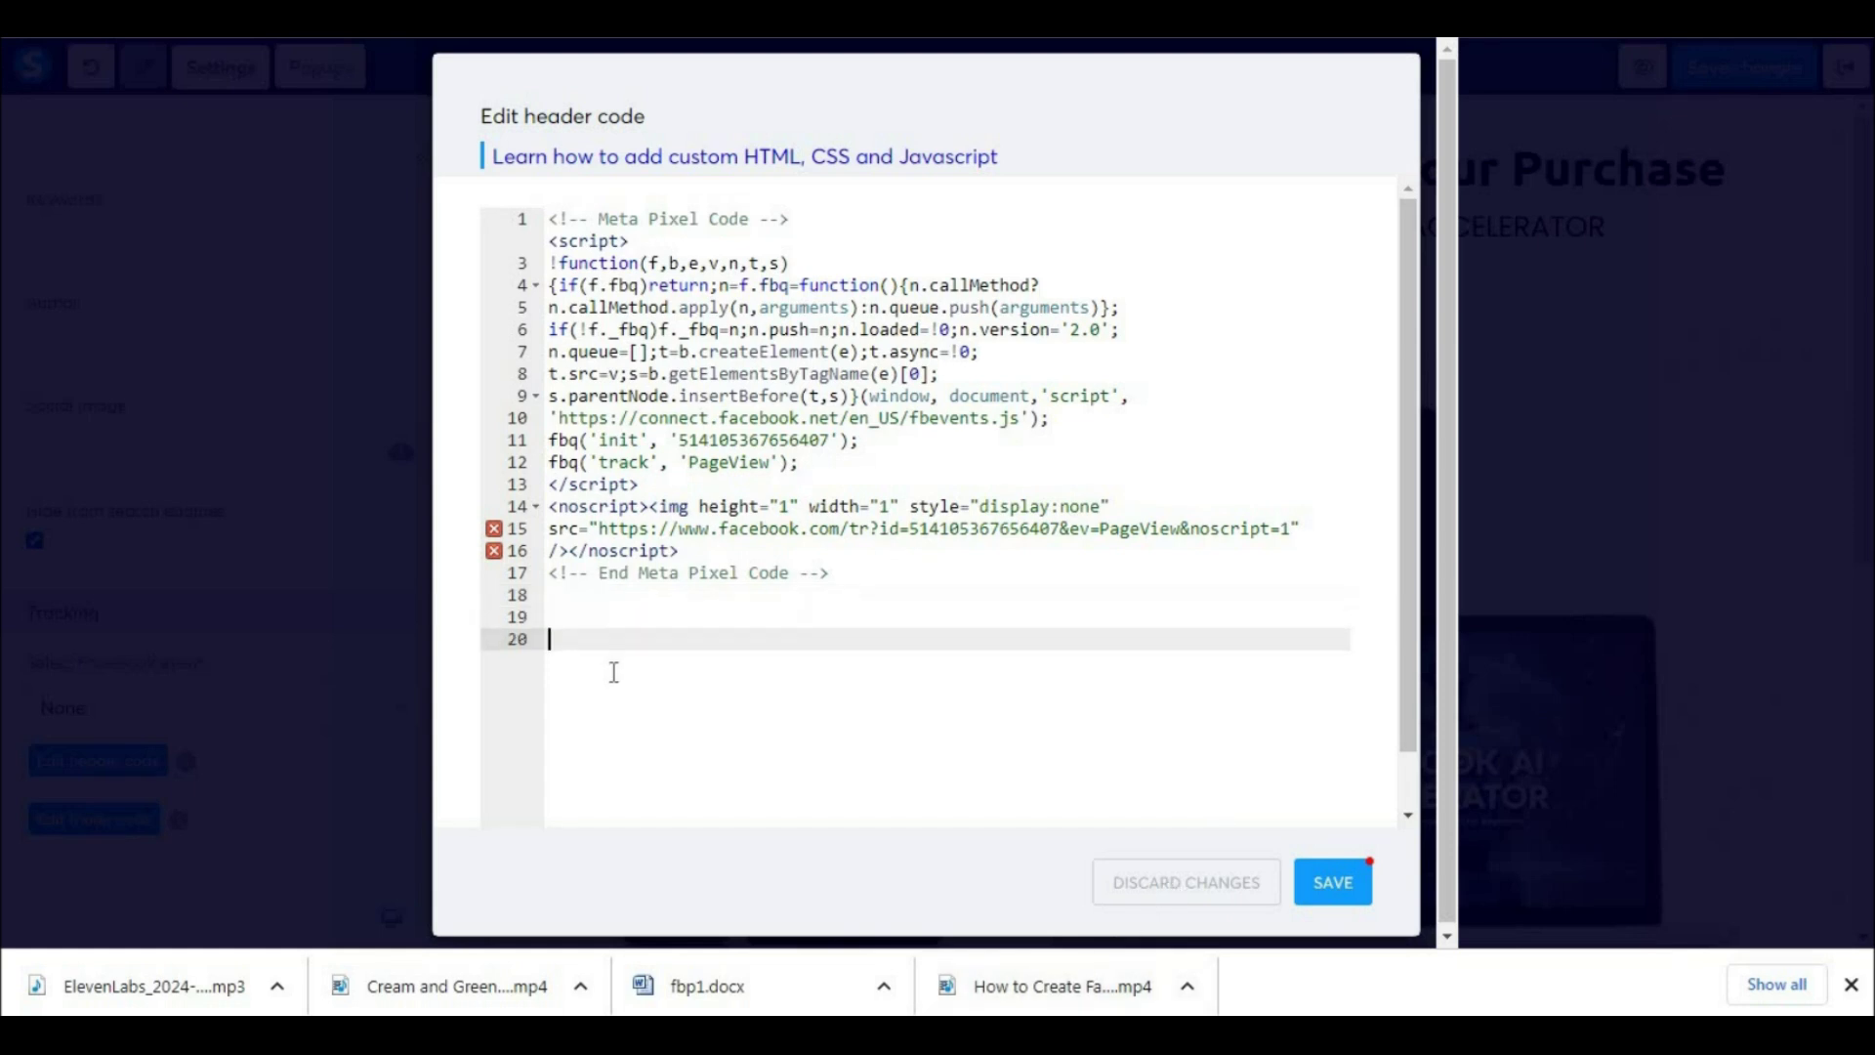
type("<script>   fbq('track', 'Purchase'); </script>")
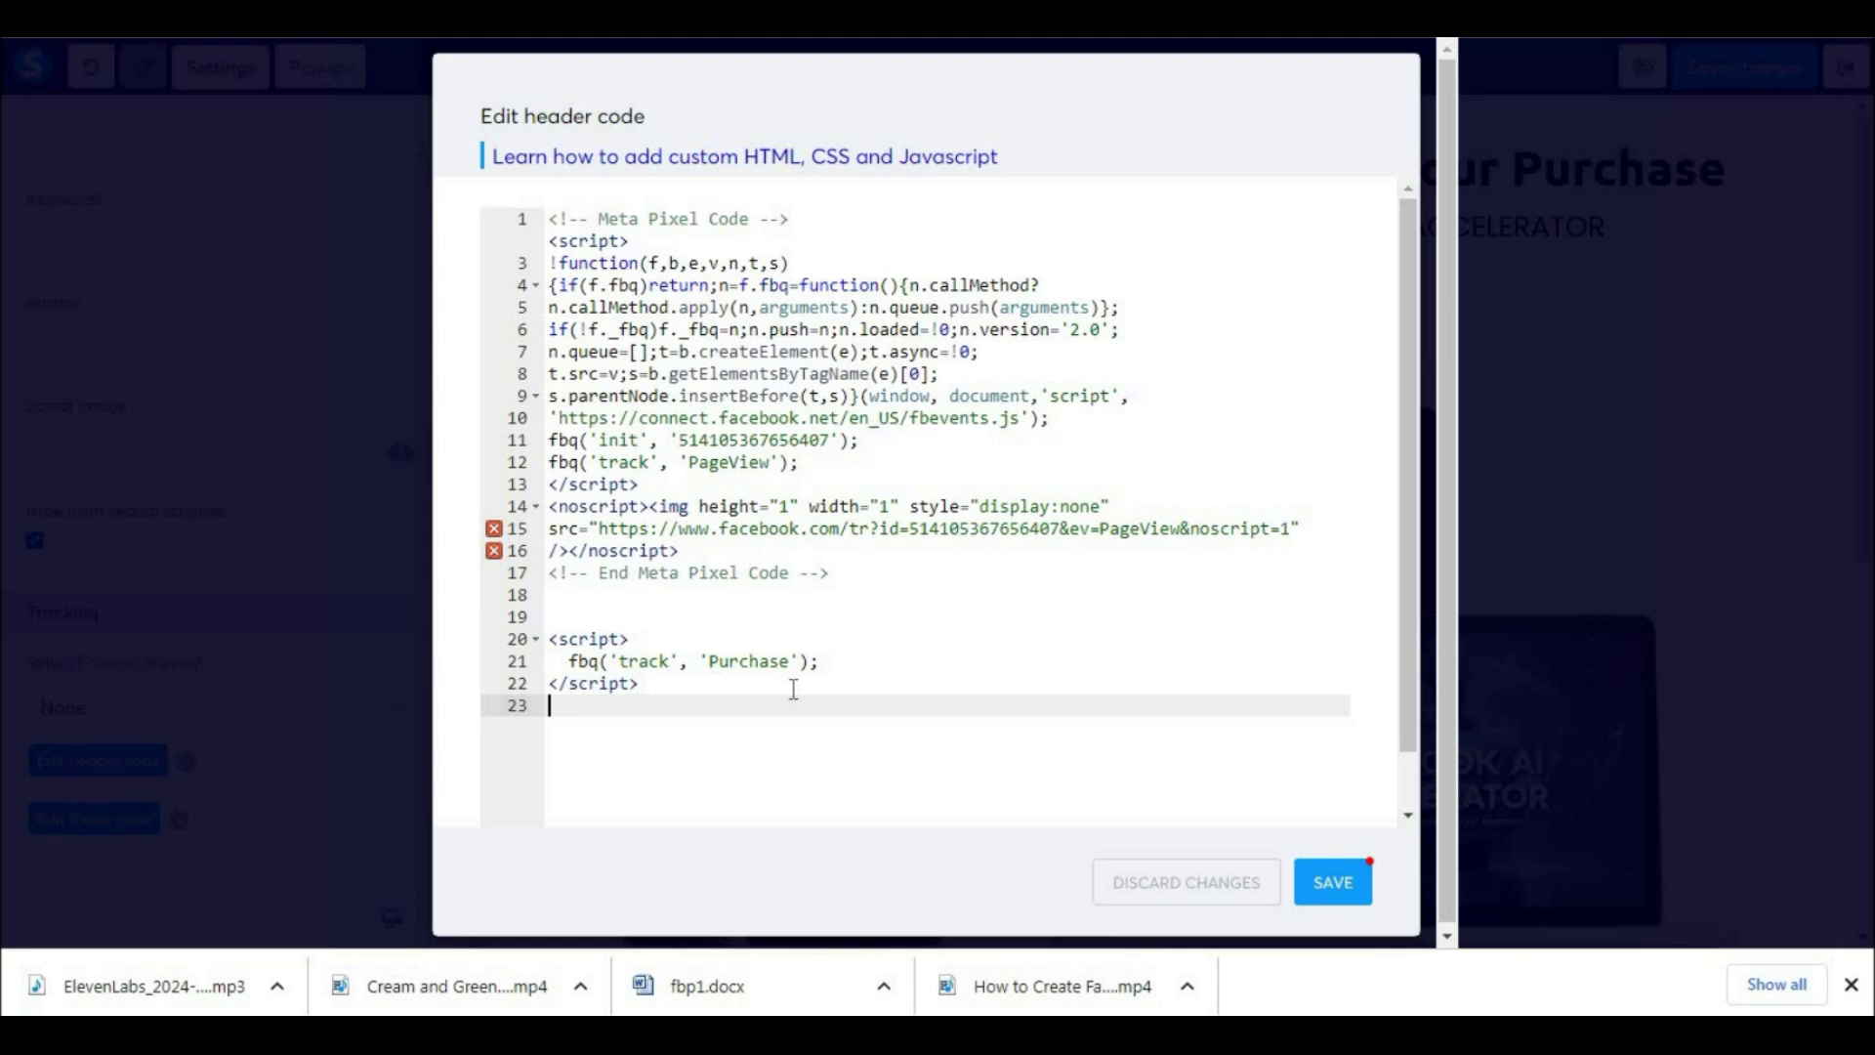
left_click(1335, 891)
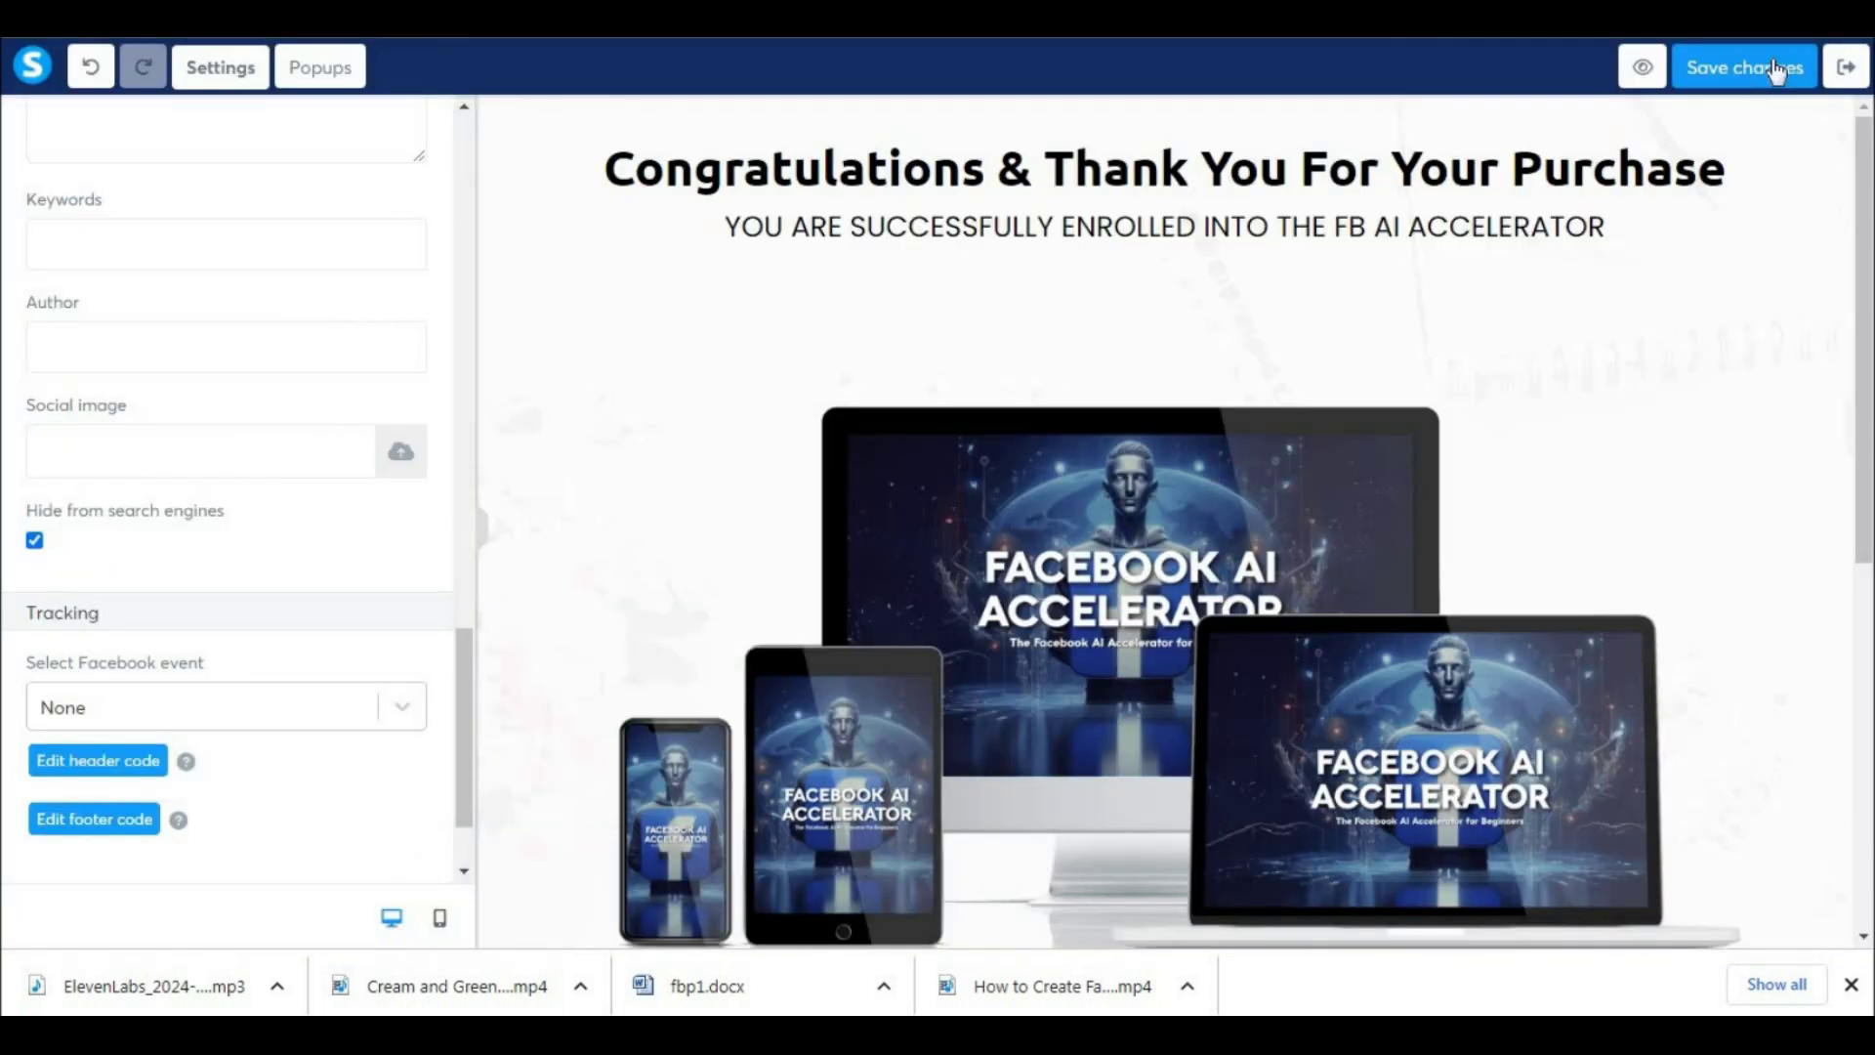
left_click(1773, 65)
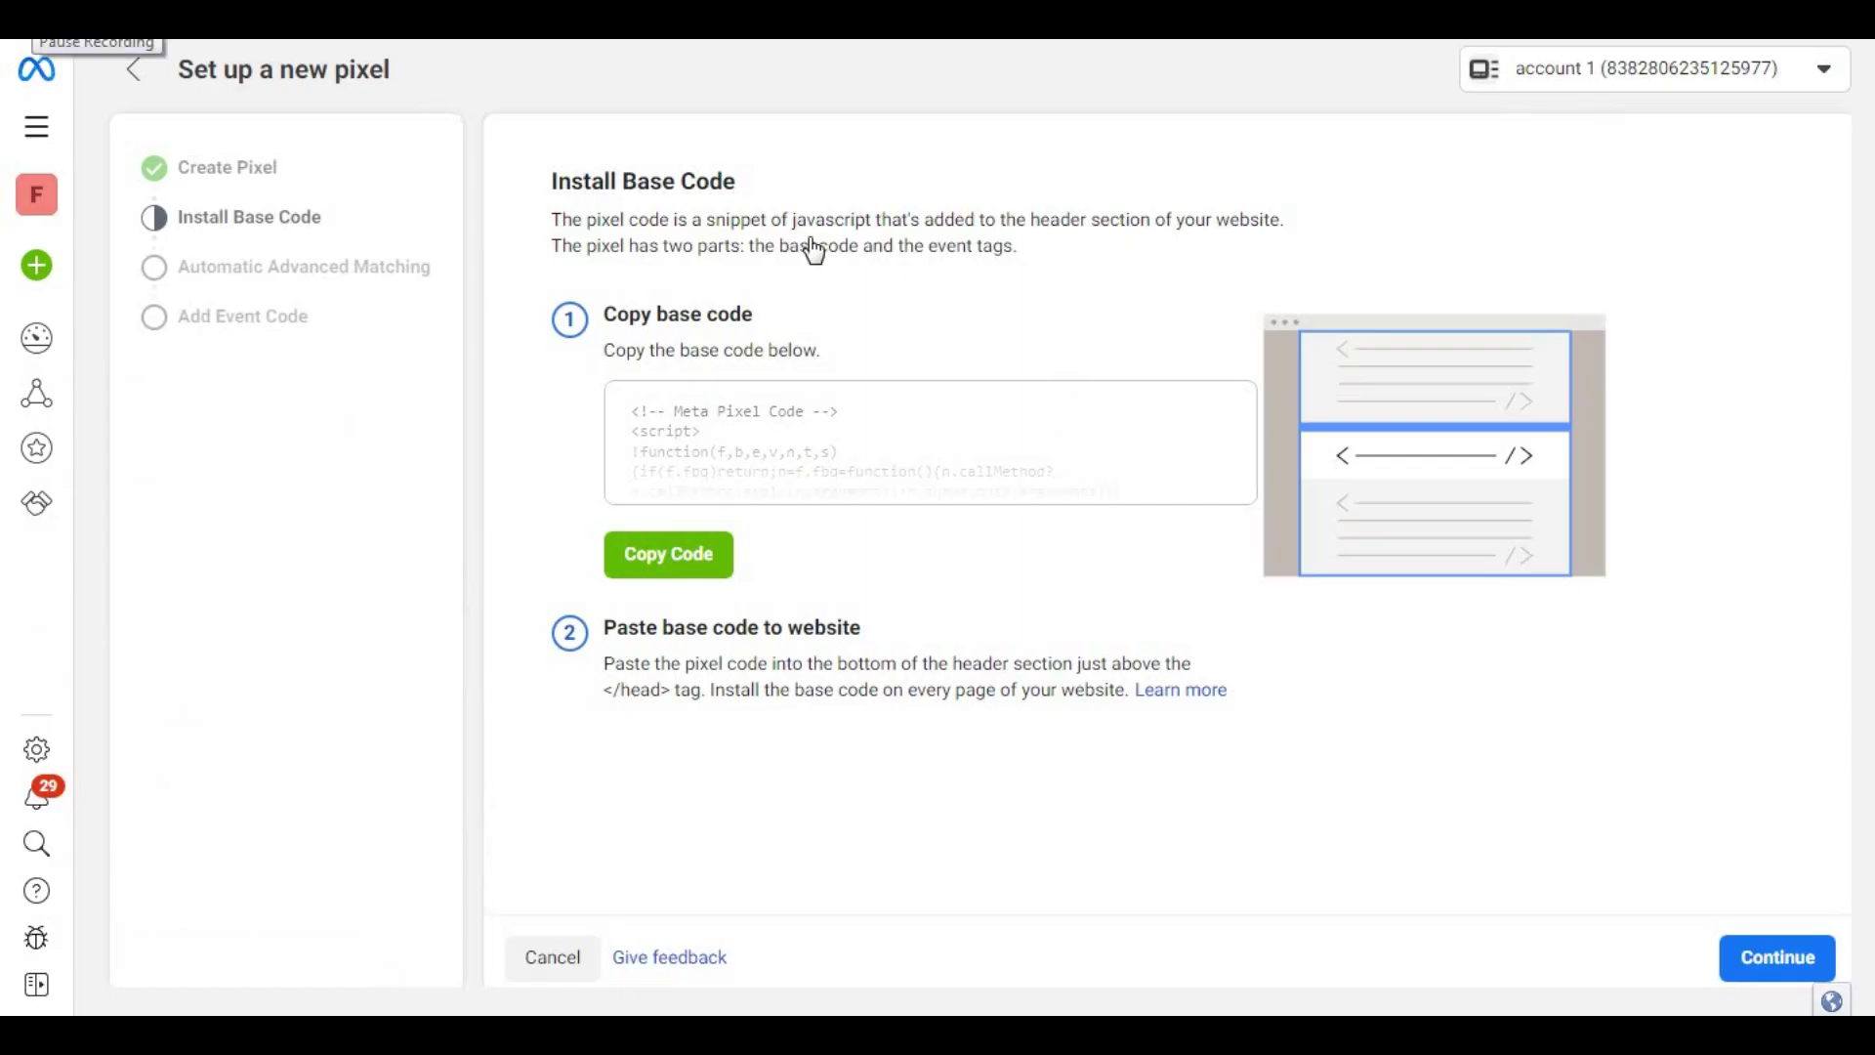
Finish the Digital wealth pixel setup with Automatic Advanced Matching enabled and open its overview.
left_click(1737, 951)
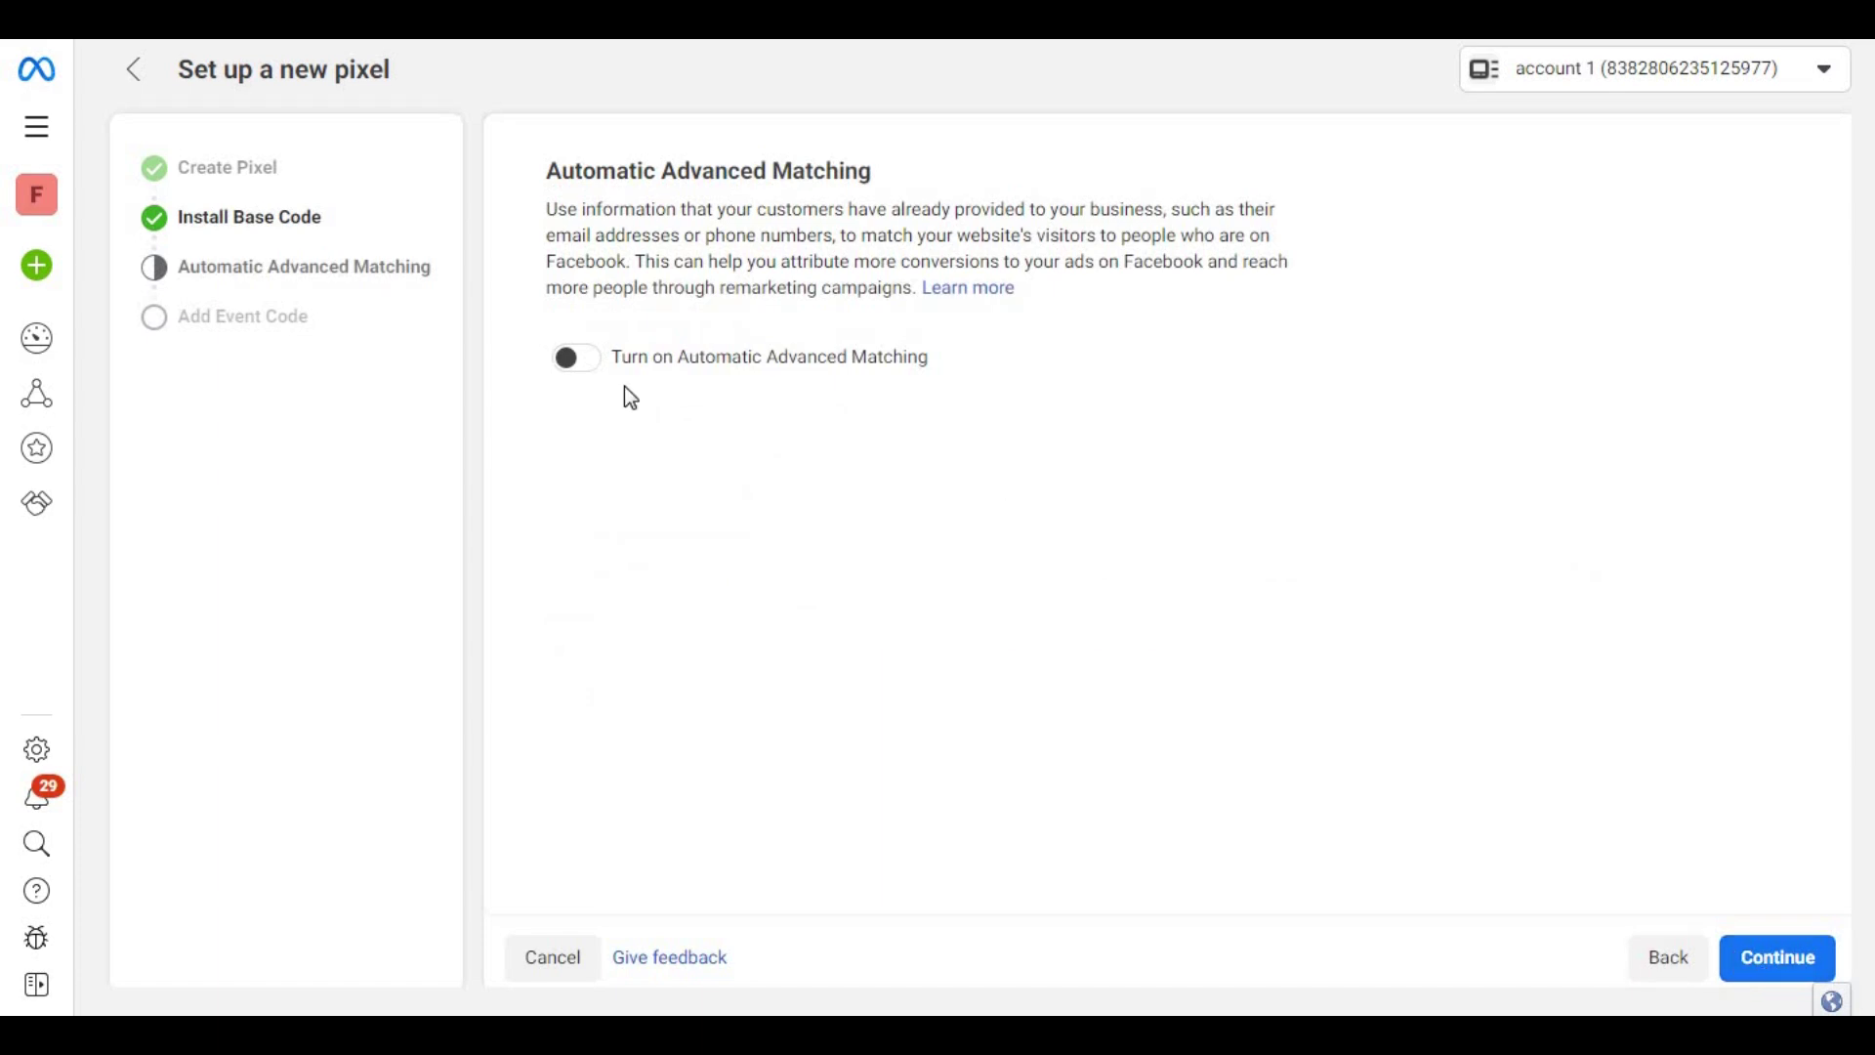
left_click(586, 365)
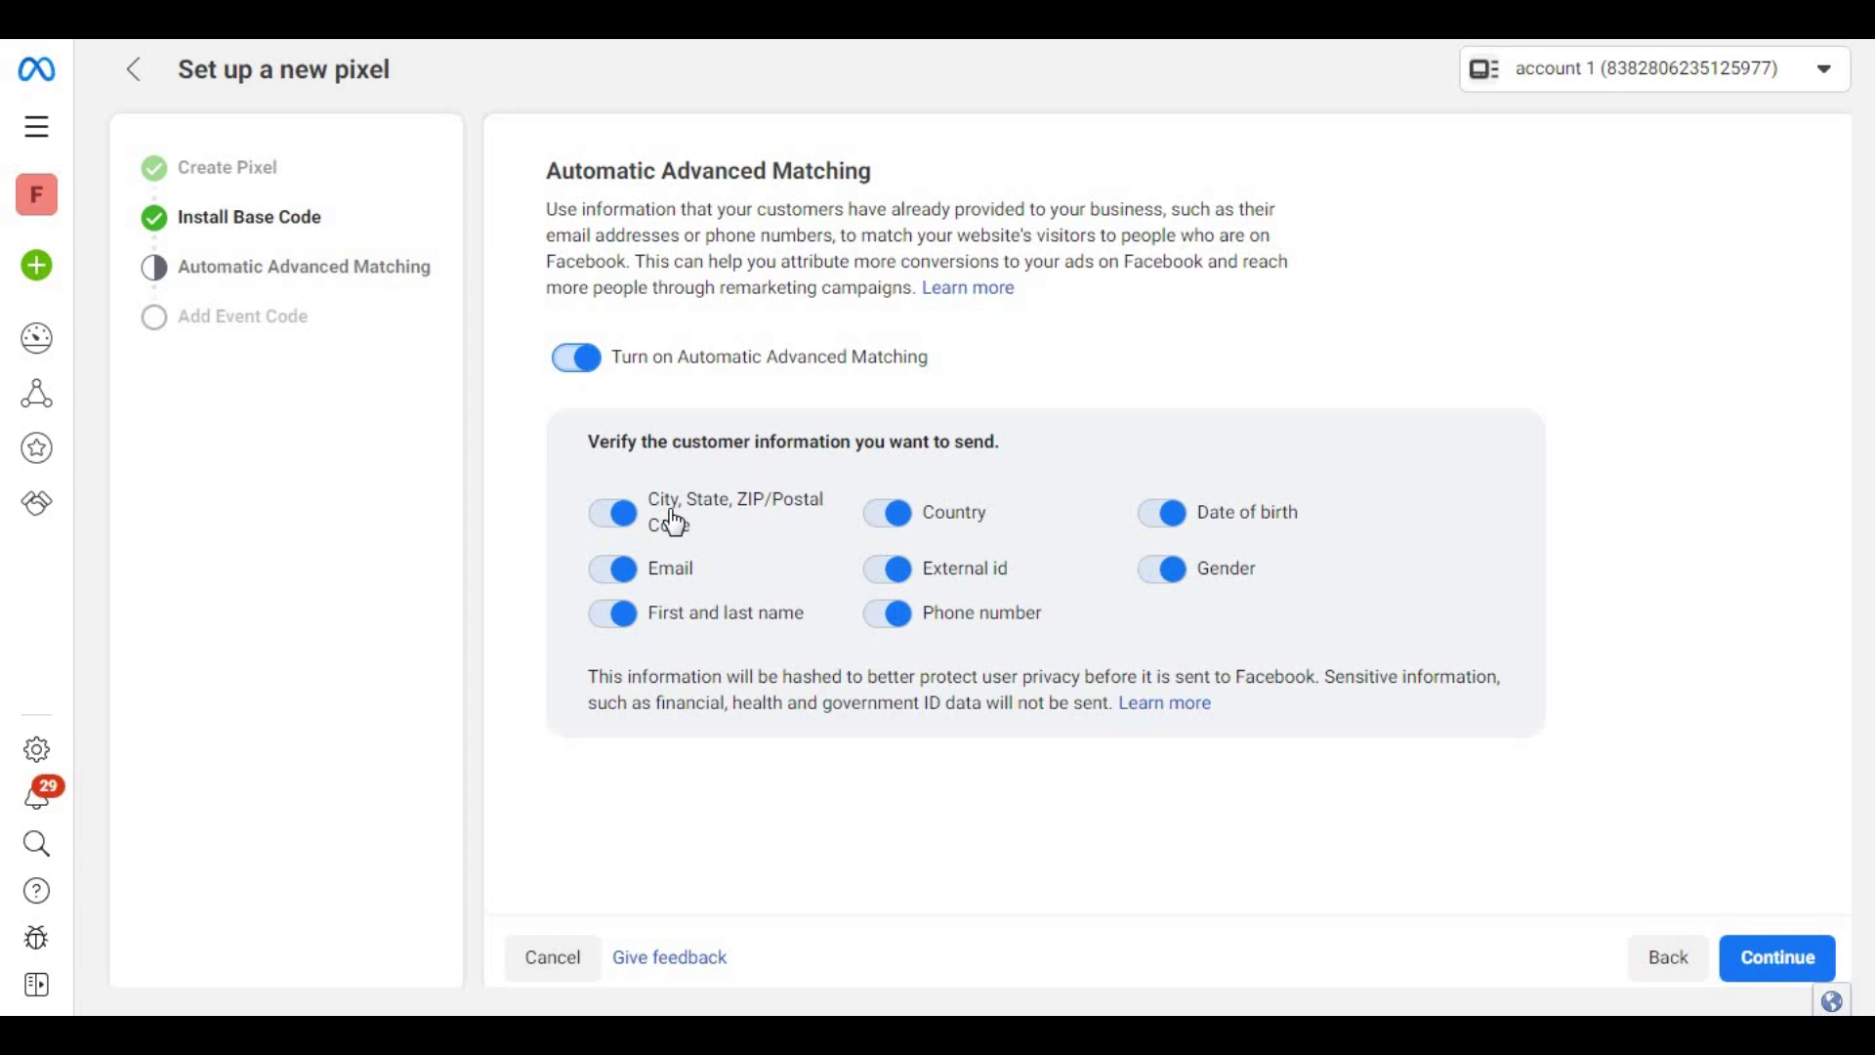
left_click(1798, 965)
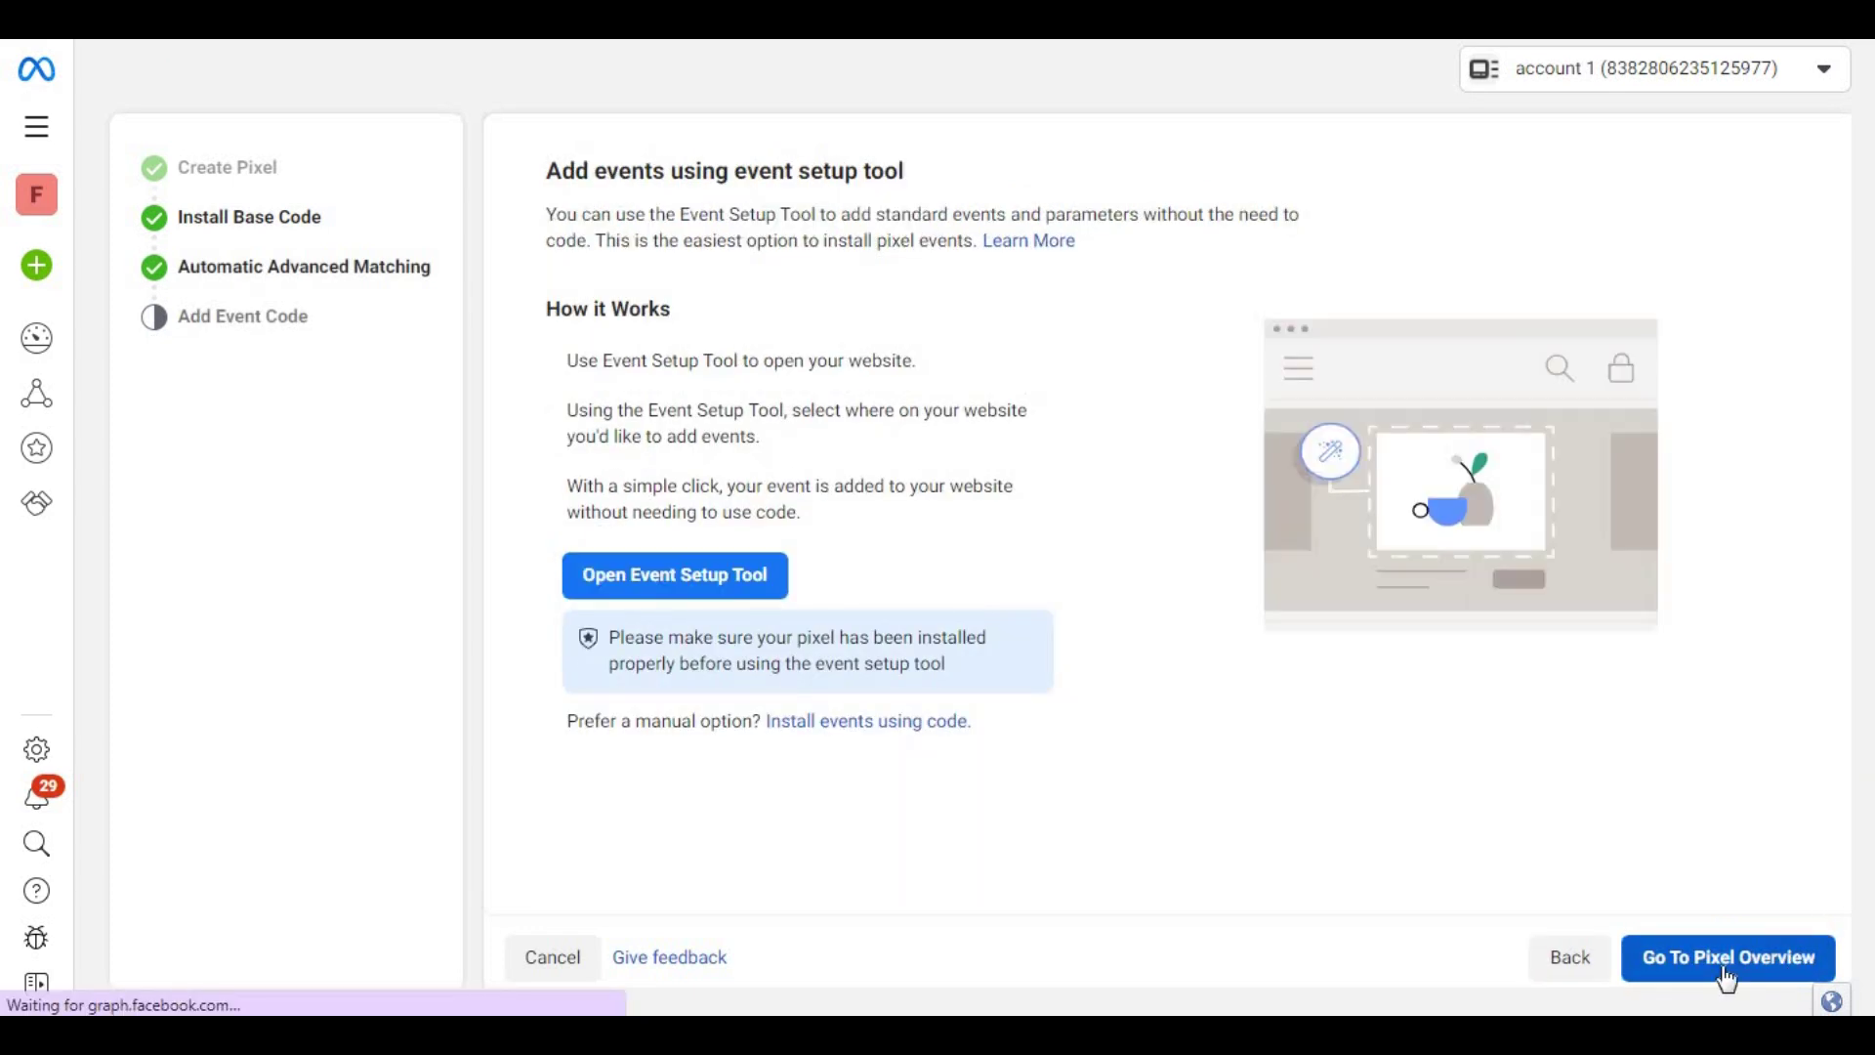
left_click(1729, 980)
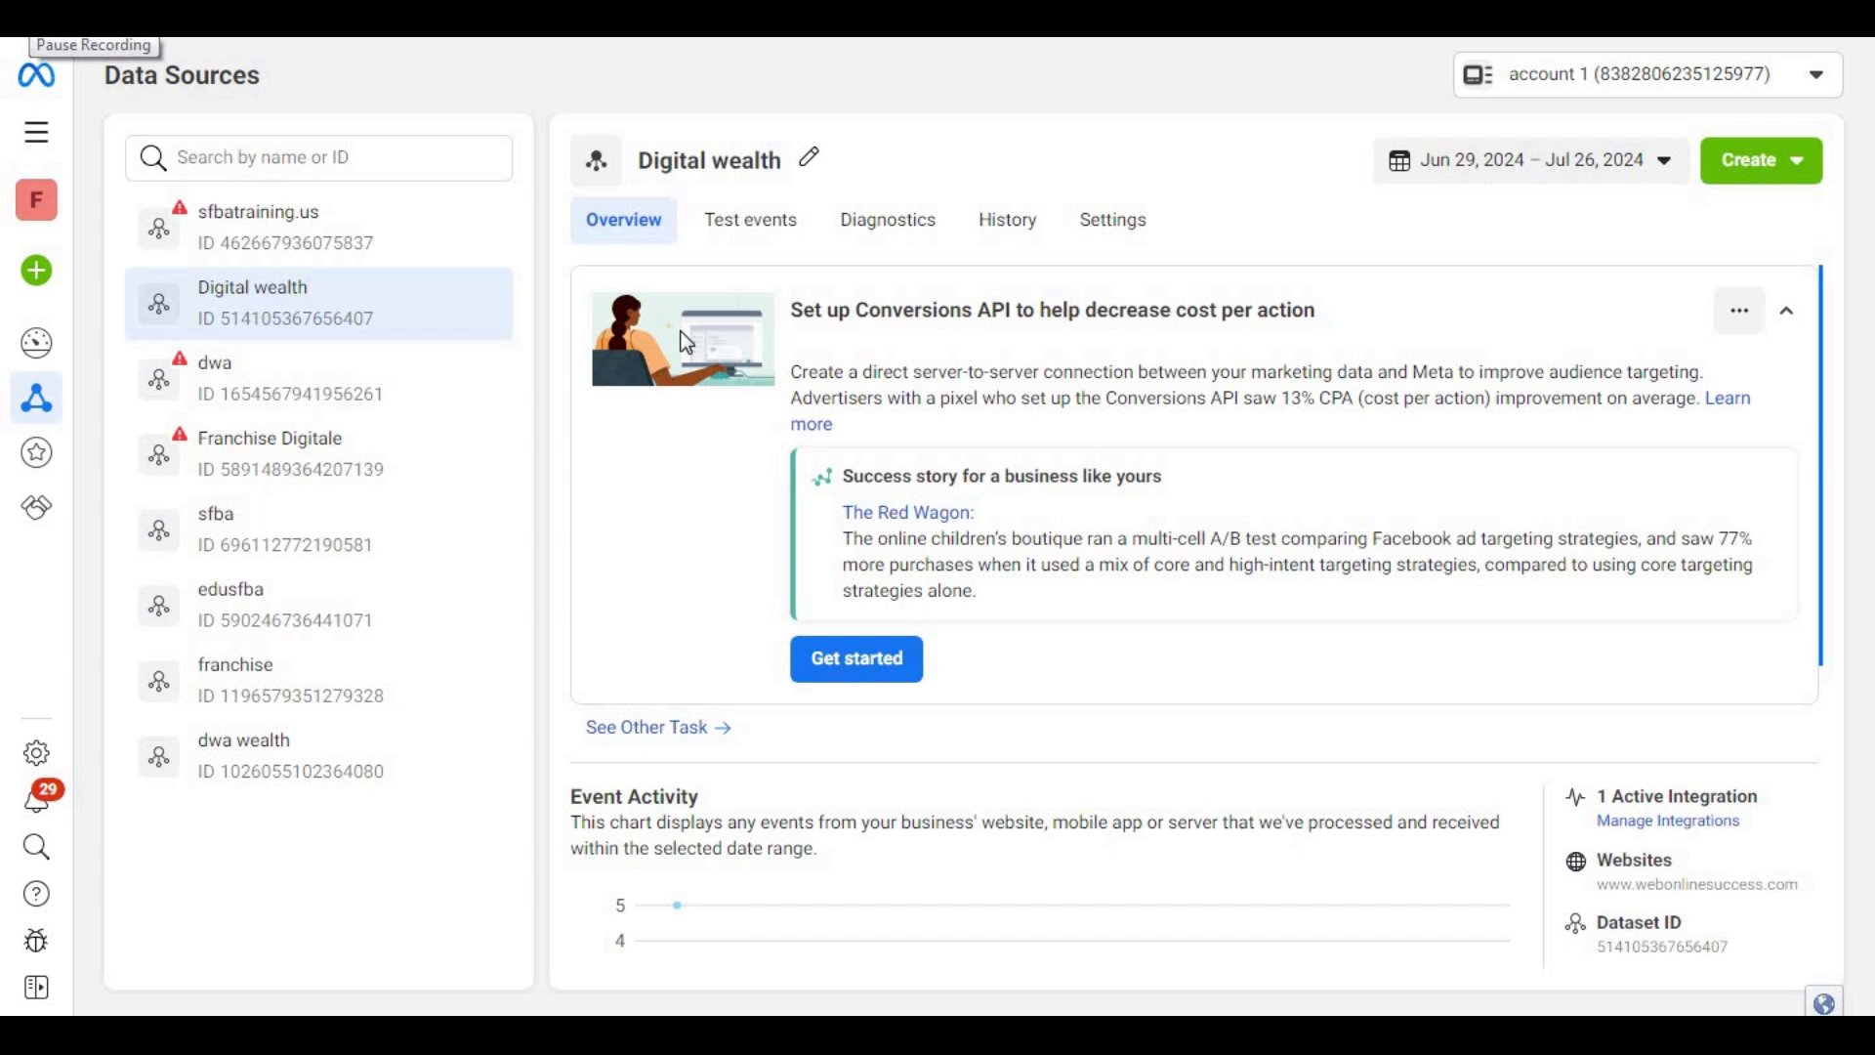
Start a new custom conversion named 'checkout' with the description 'initiate checkout'.
left_click(1789, 166)
left_click(1543, 276)
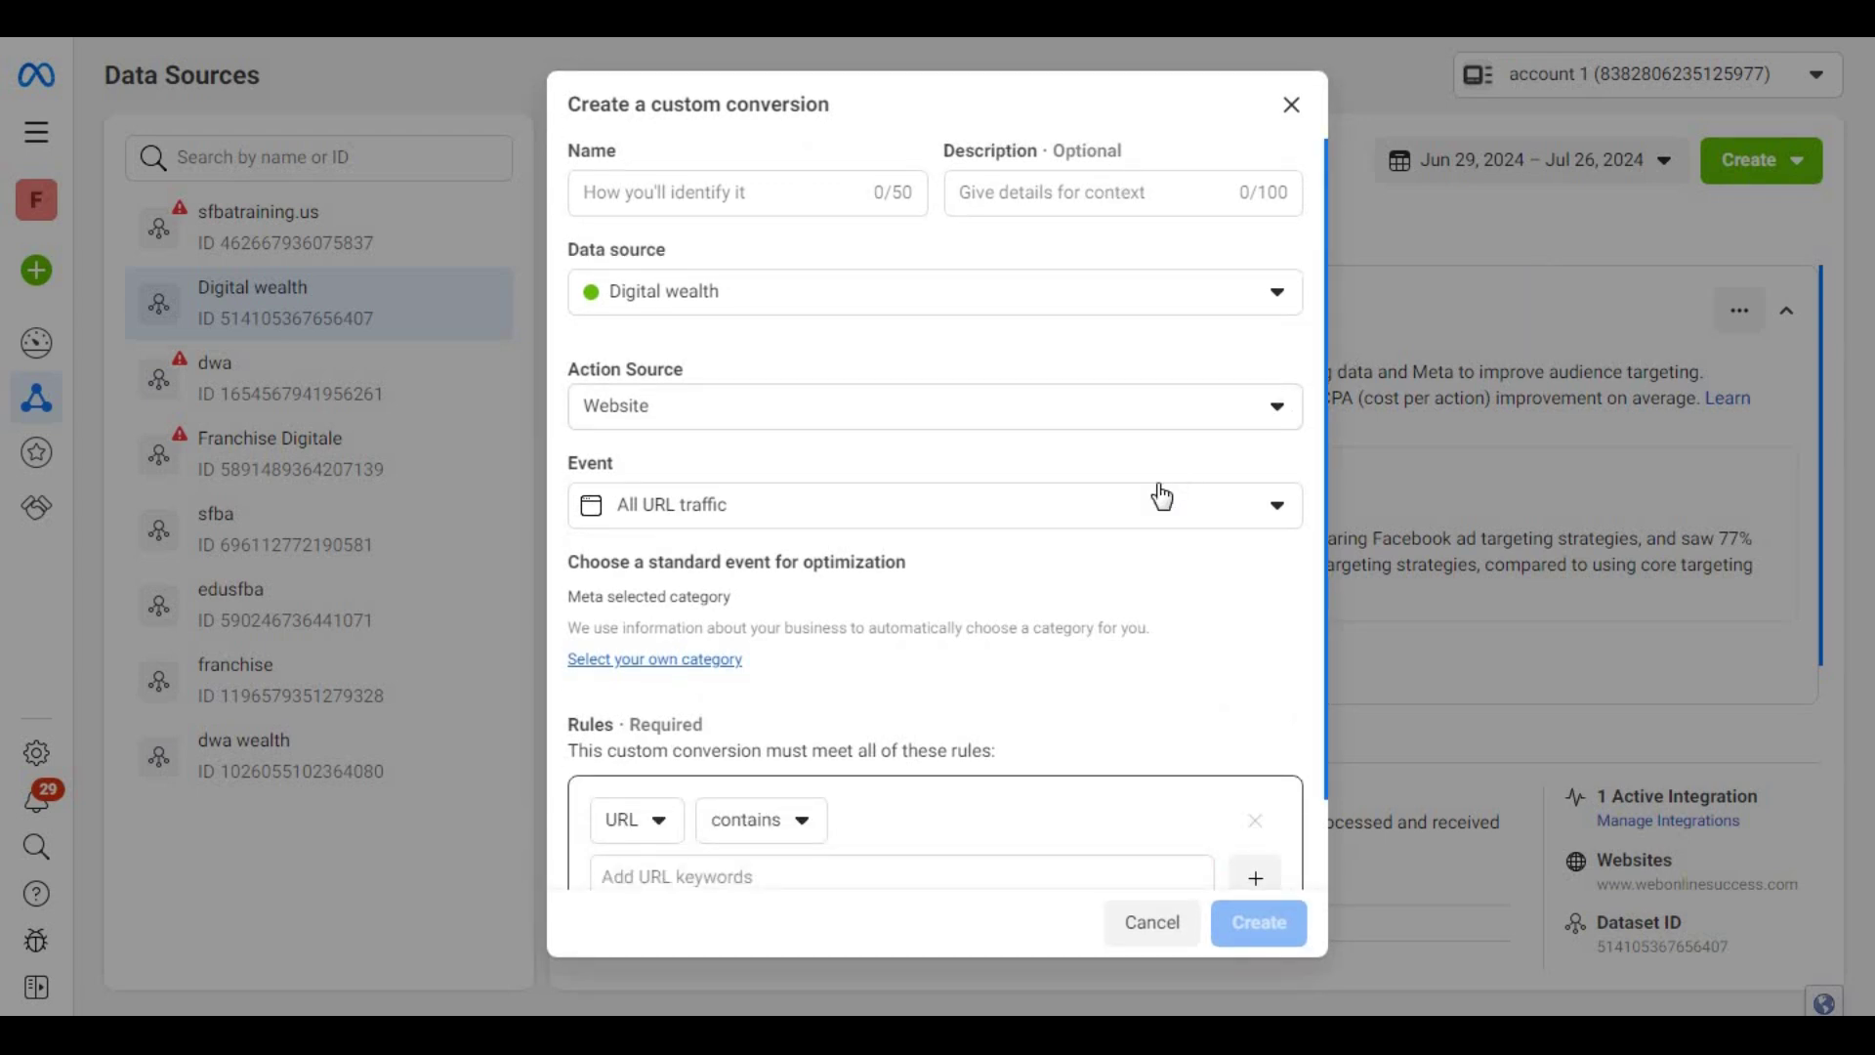
left_click(711, 192)
type("checkout")
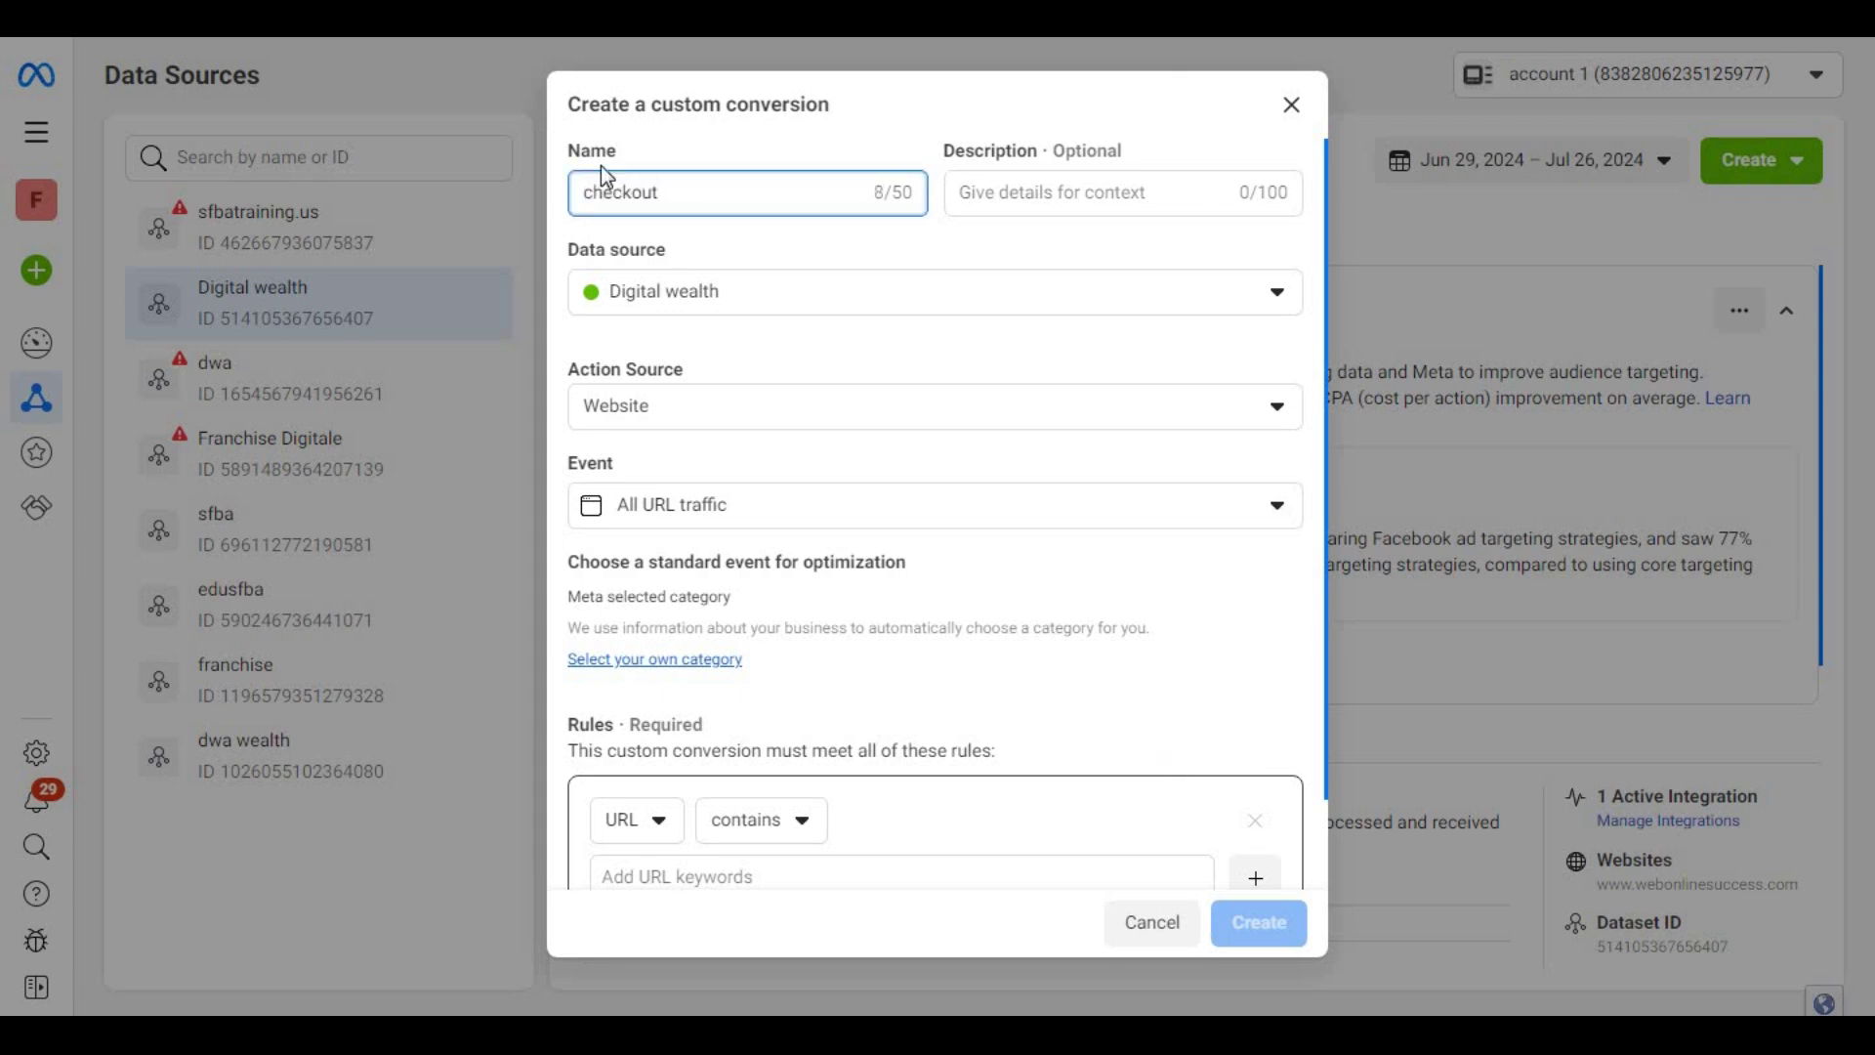
left_click(1093, 195)
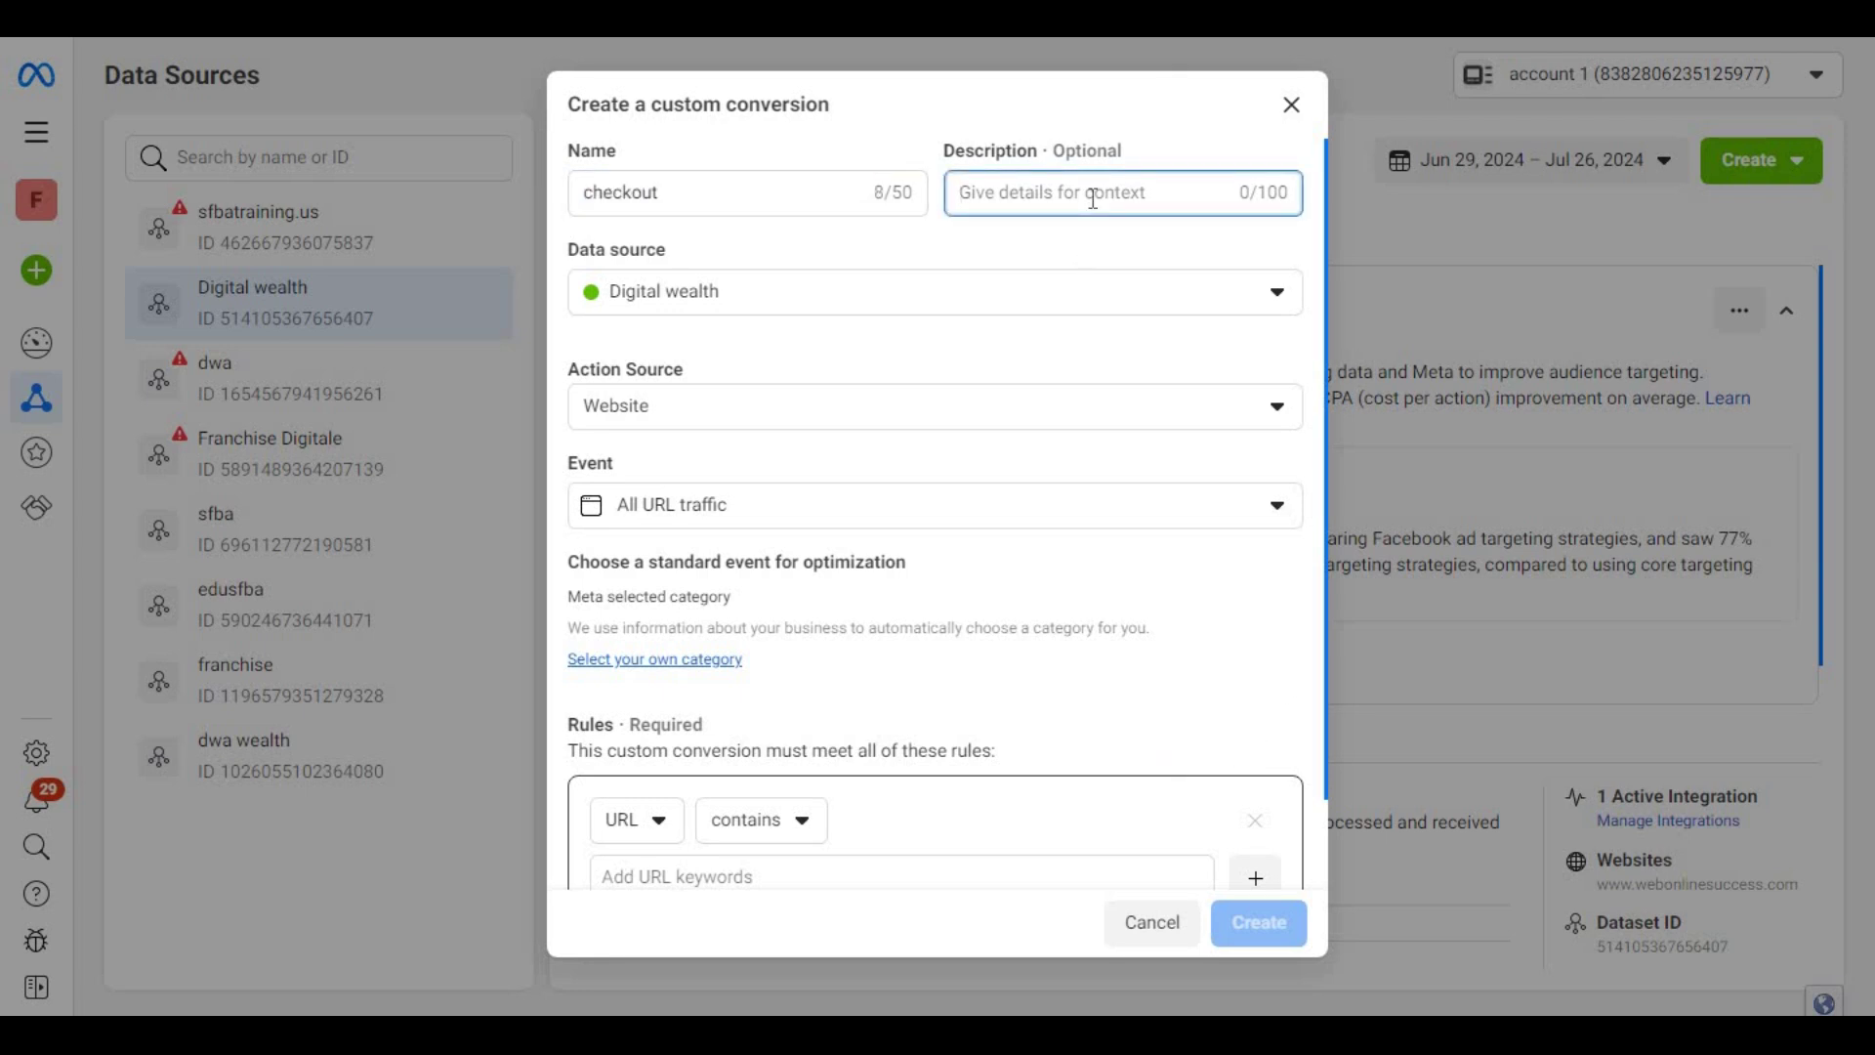
type("initiate checkout")
Add a URL-contains rule for the order-dwa-77a6b14d page and create the conversion.
left_click(1326, 793)
left_click_drag(1326, 787, 1329, 878)
left_click(1252, 653)
type("https://www.webonlinesuccess.com/order-dwa-77a6b14d")
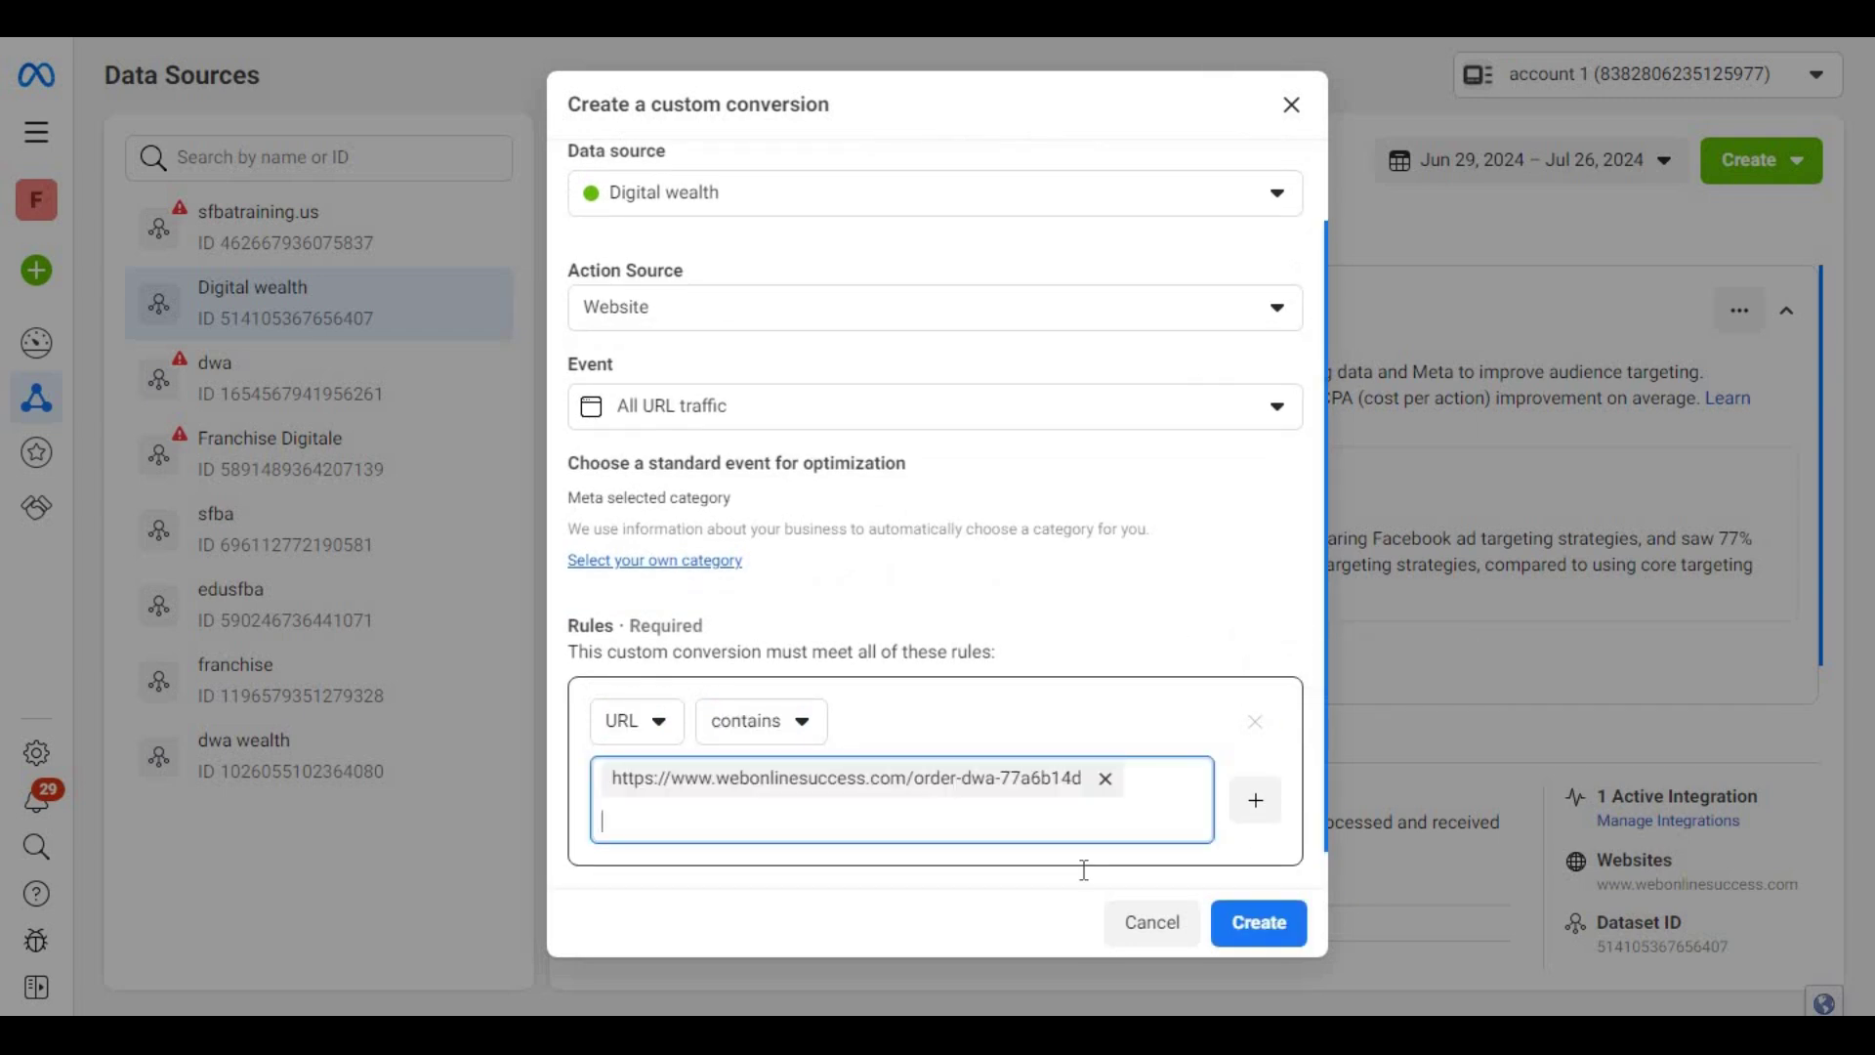
left_click(1326, 836)
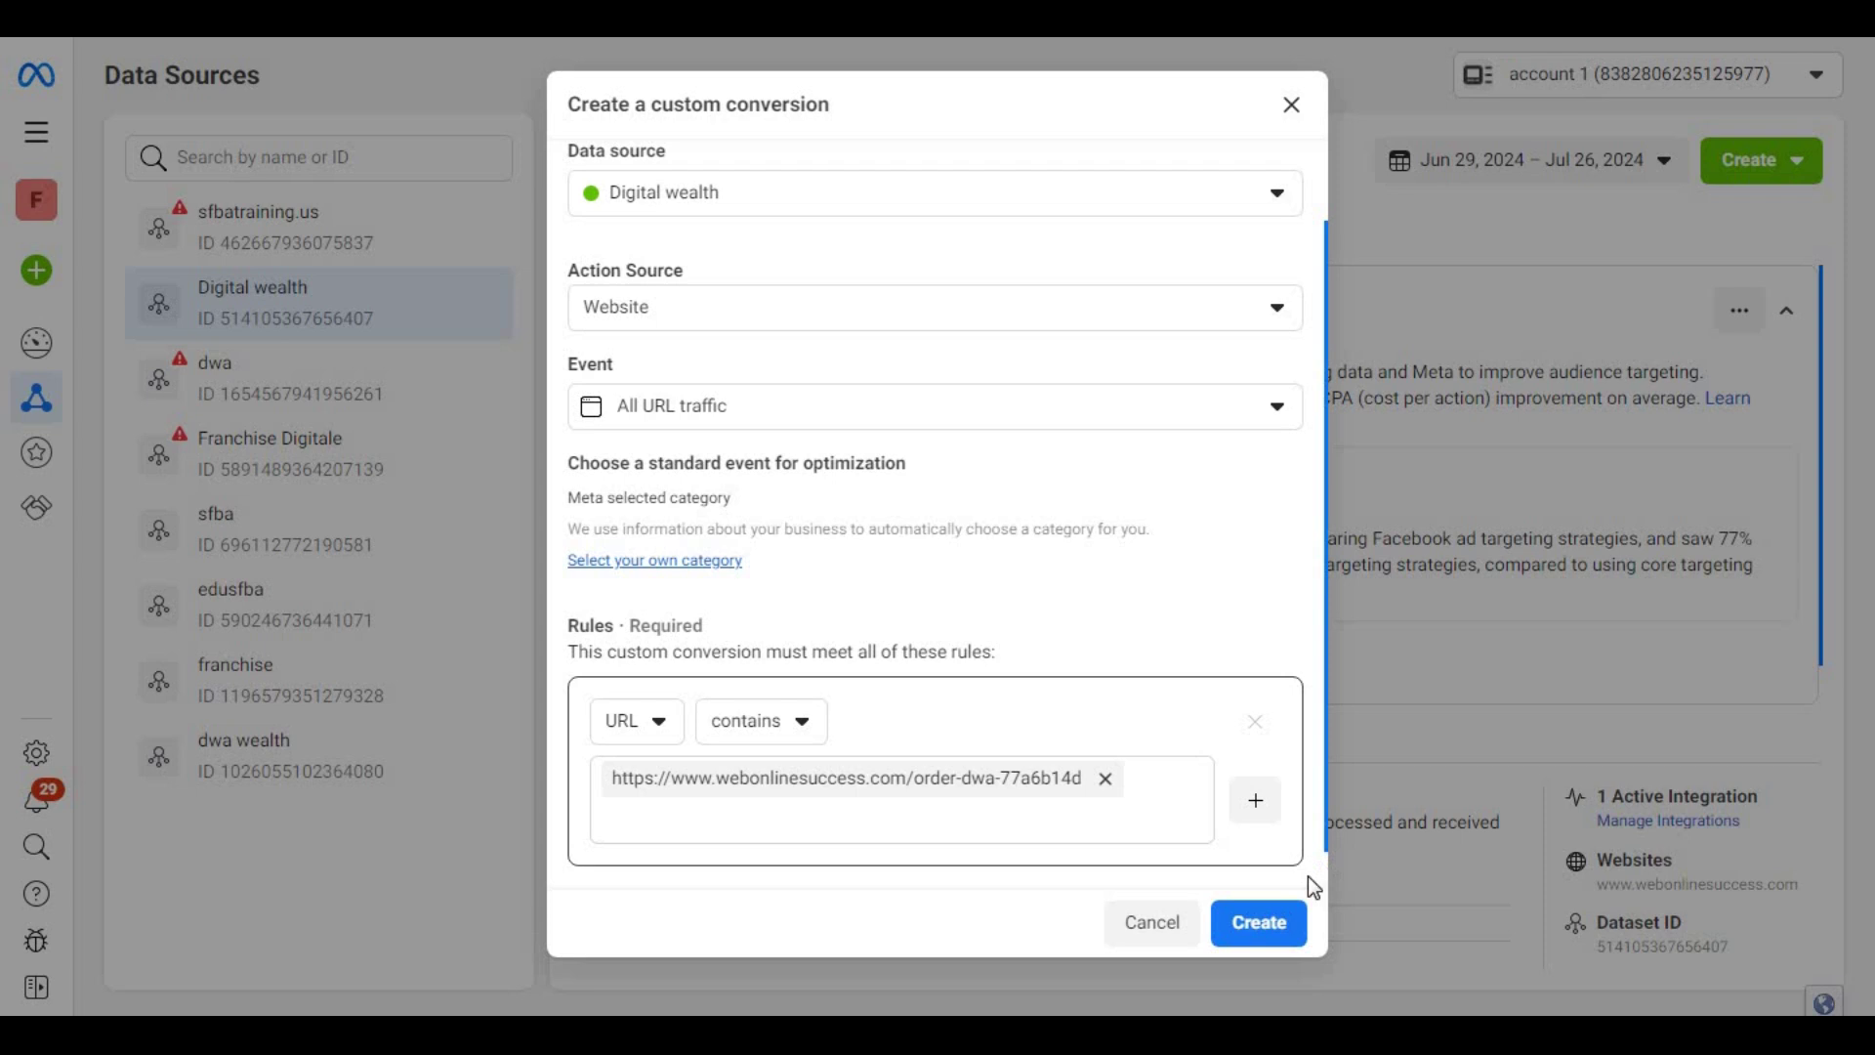
left_click(1255, 923)
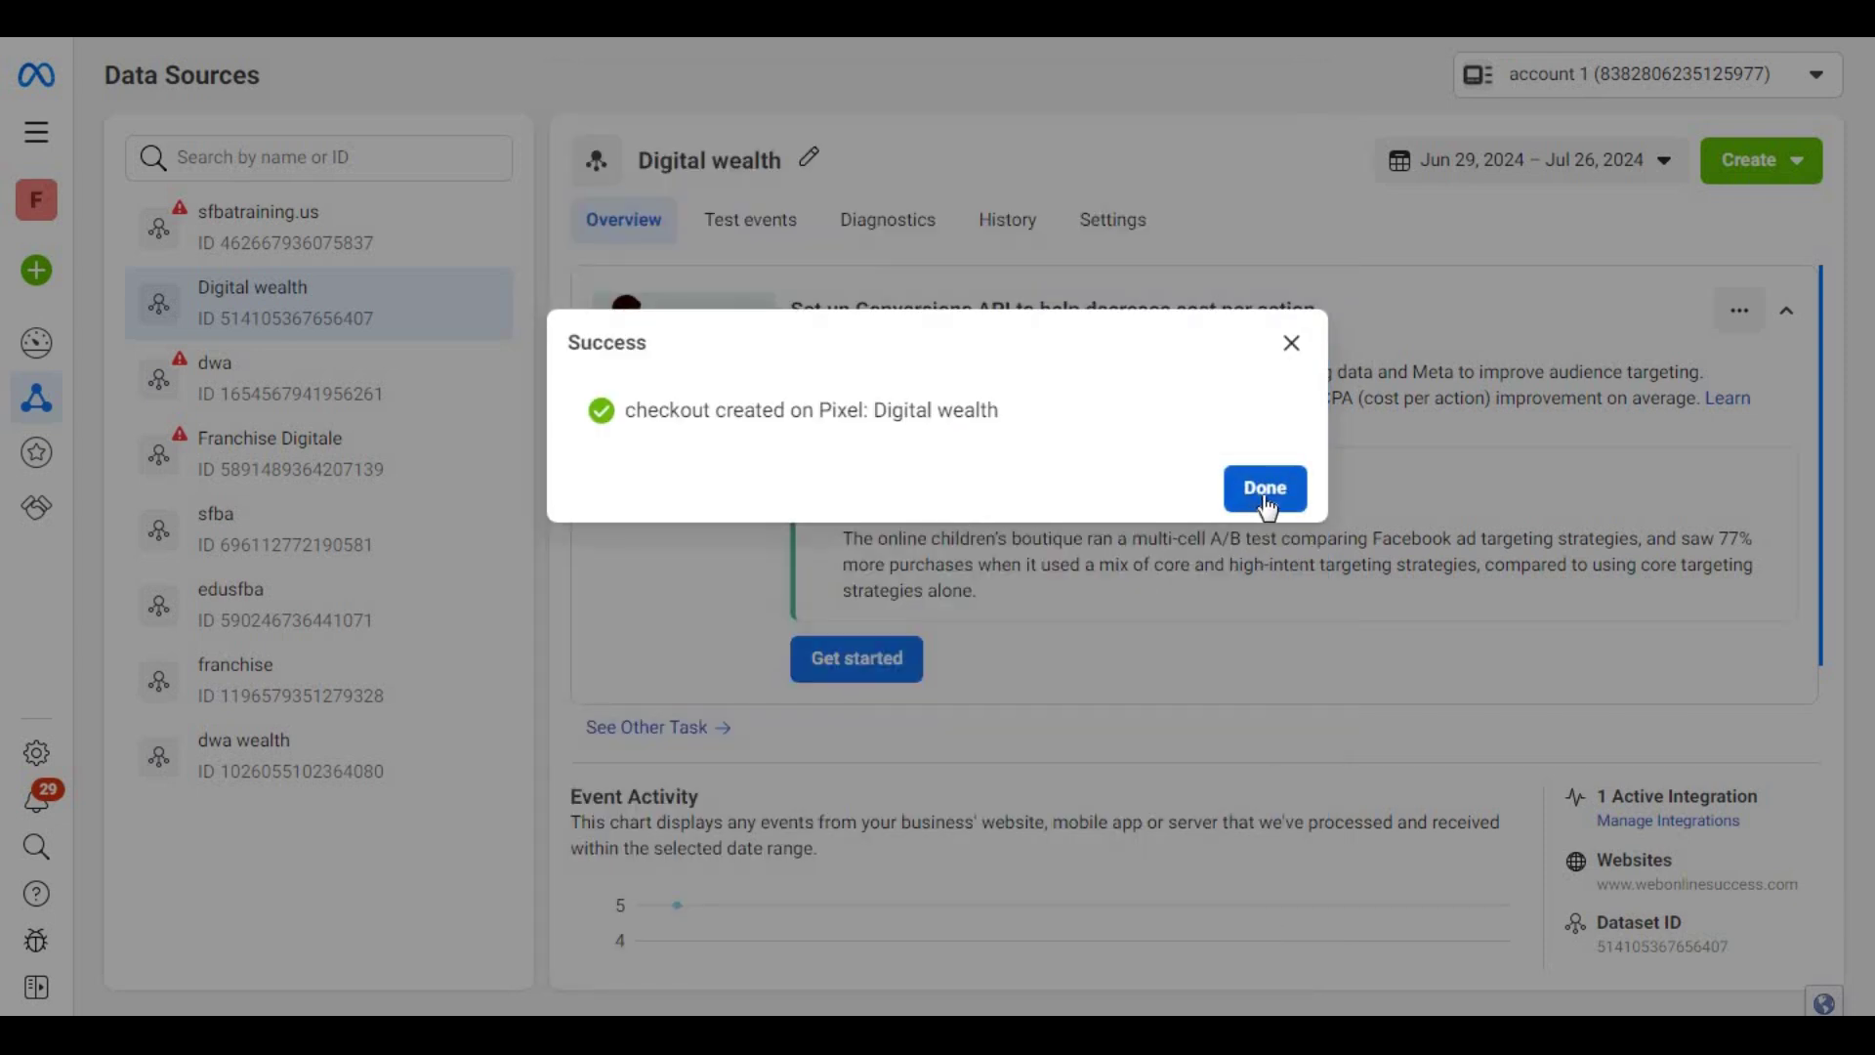
left_click(1267, 493)
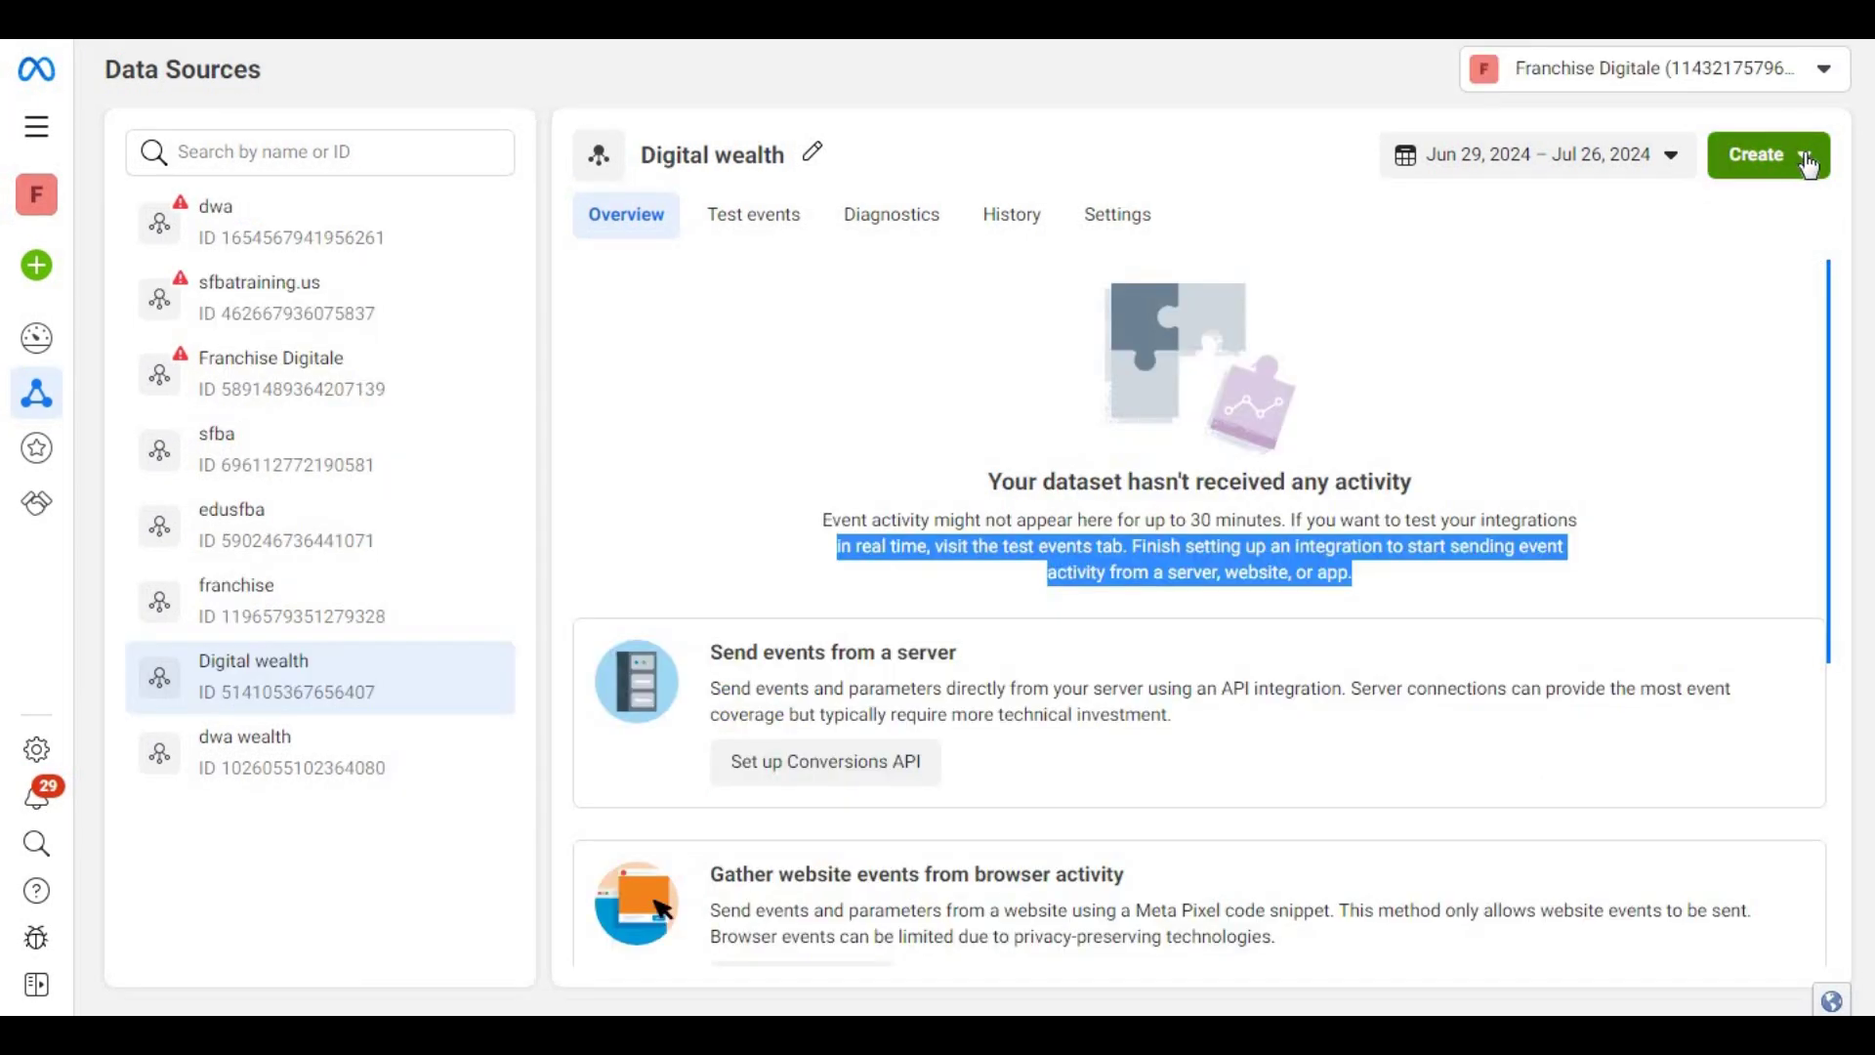
Start a new custom conversion named 'purchase' with the description 'purchase'.
left_click(1797, 160)
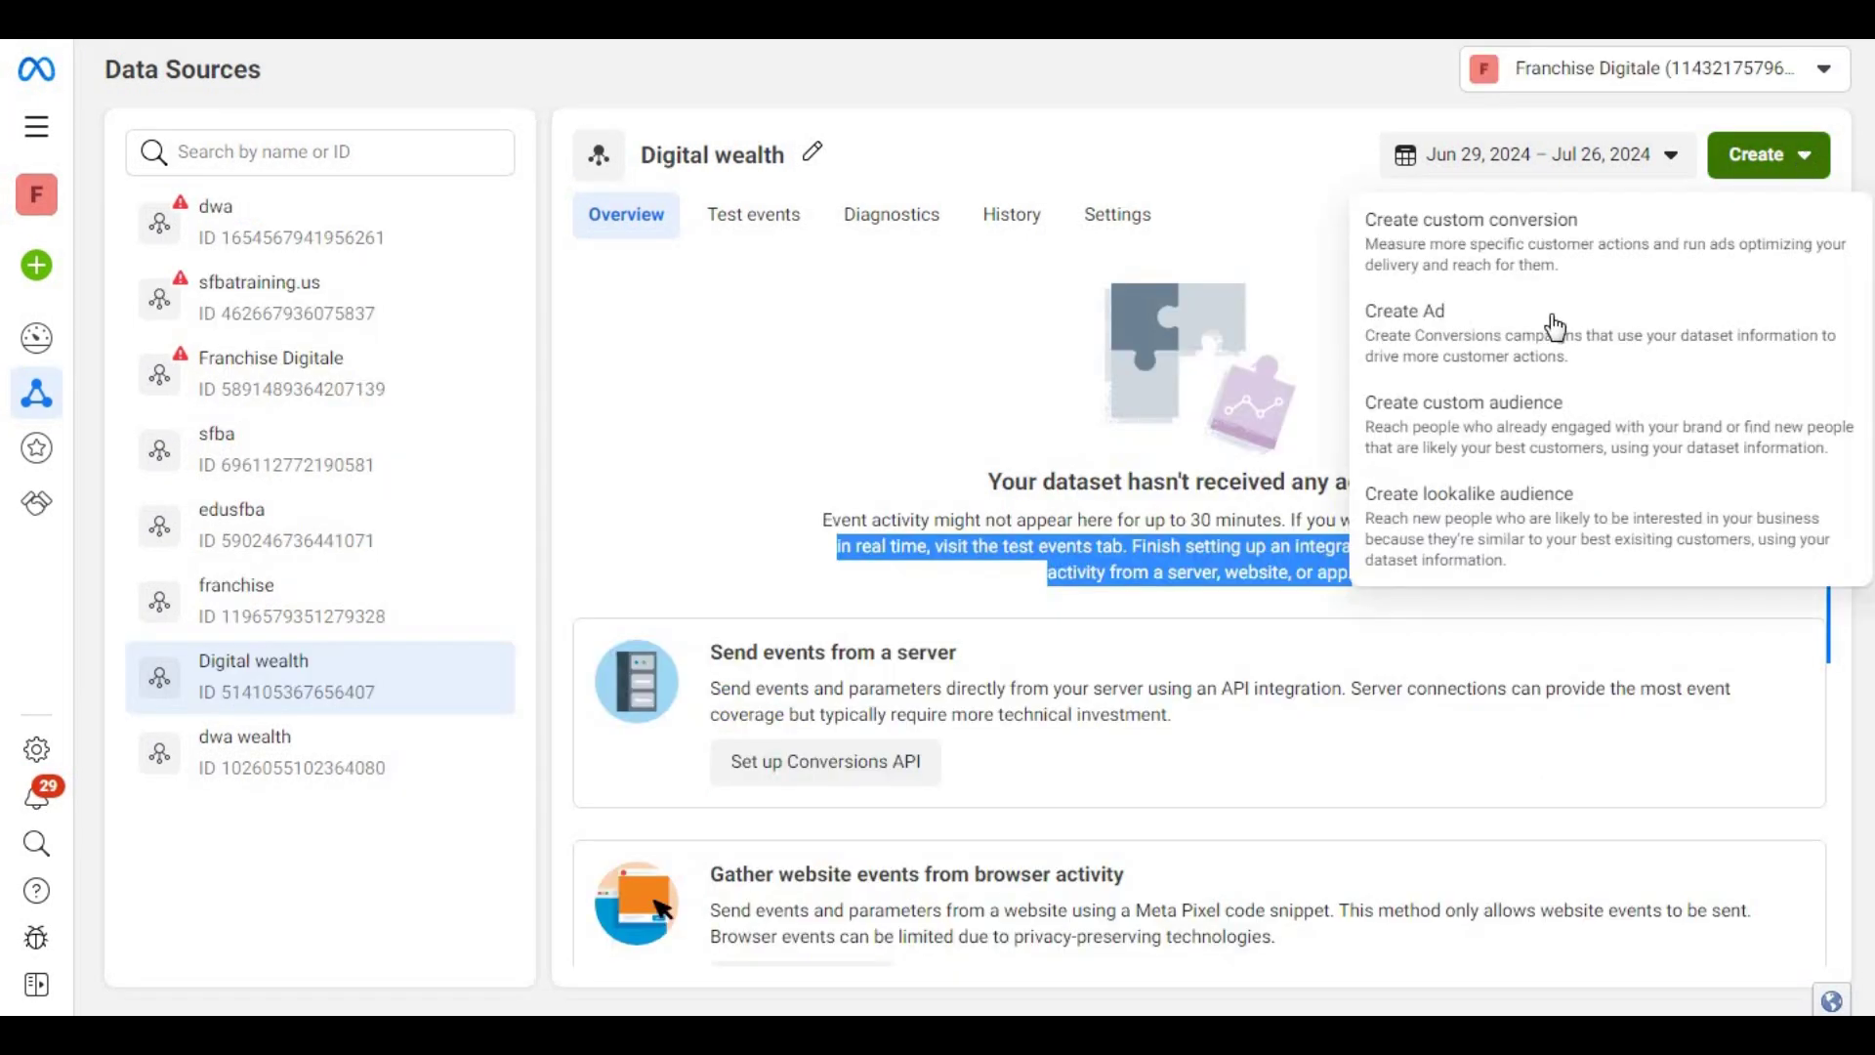
left_click(1528, 257)
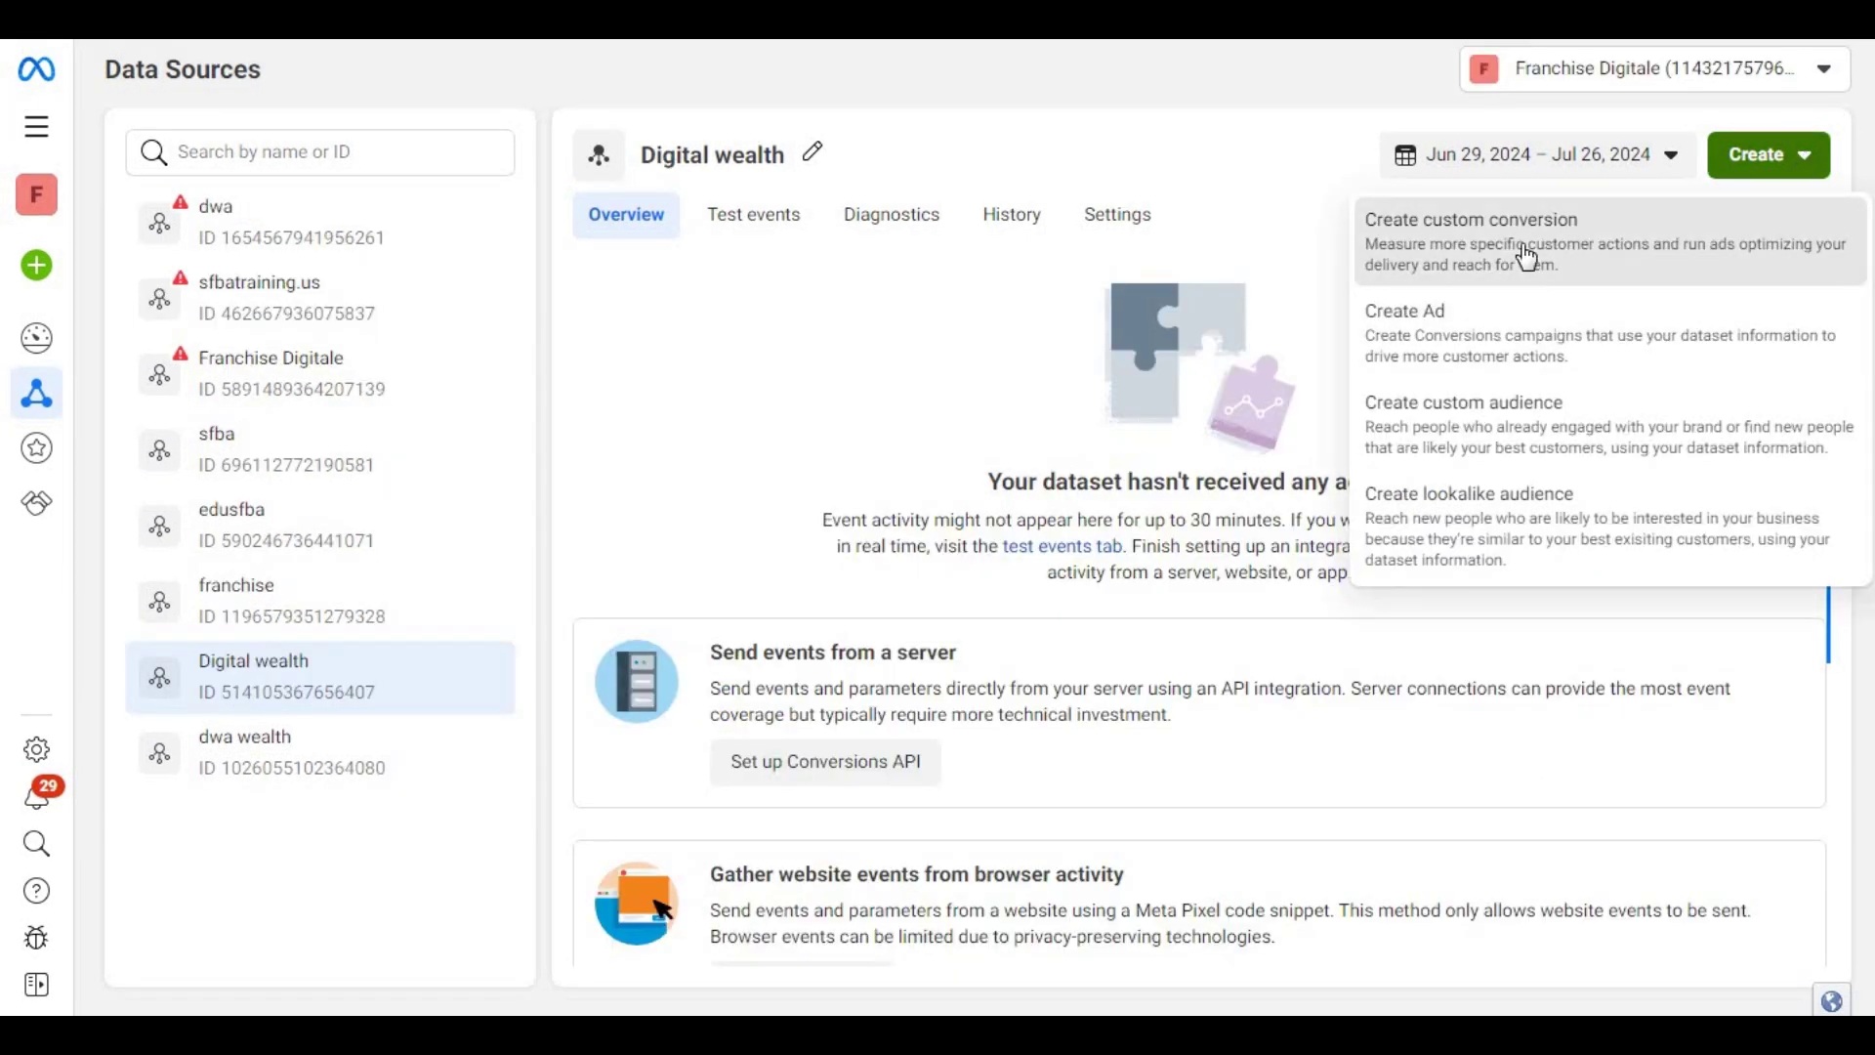
left_click(1528, 257)
left_click(788, 199)
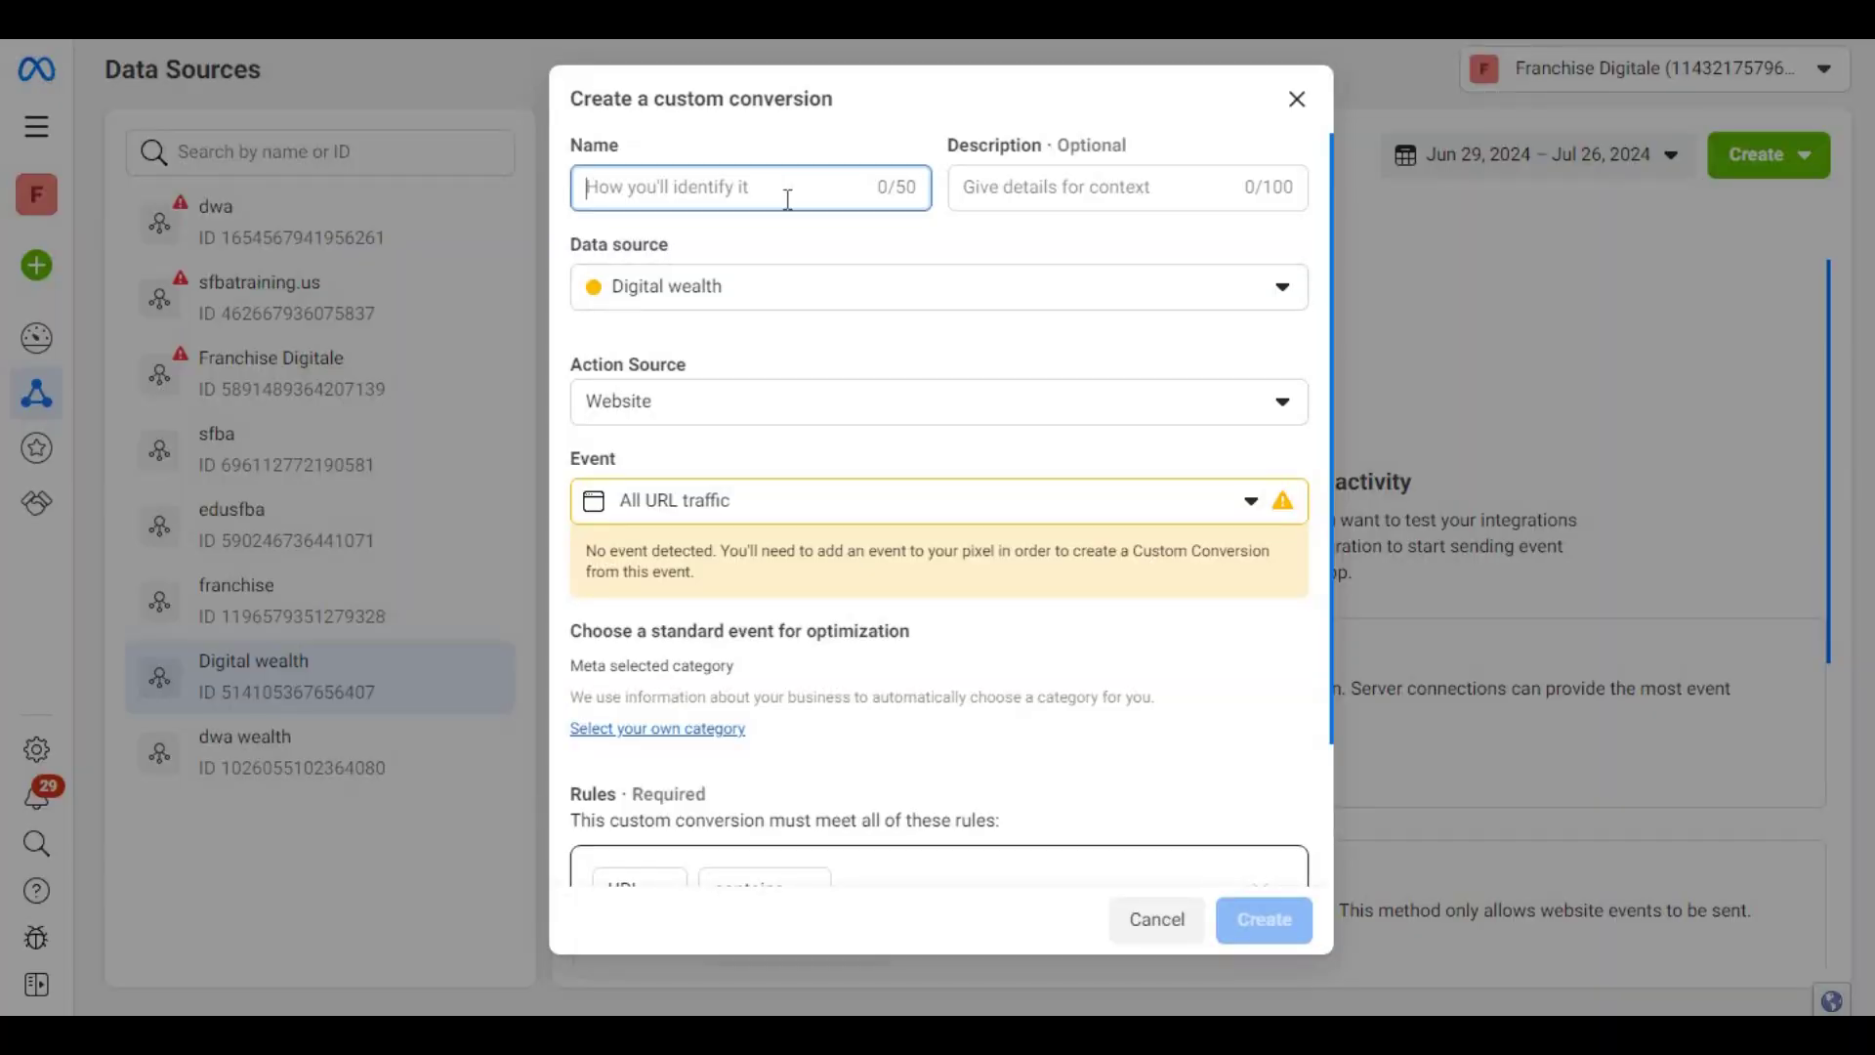
type("purchase")
left_click(1024, 195)
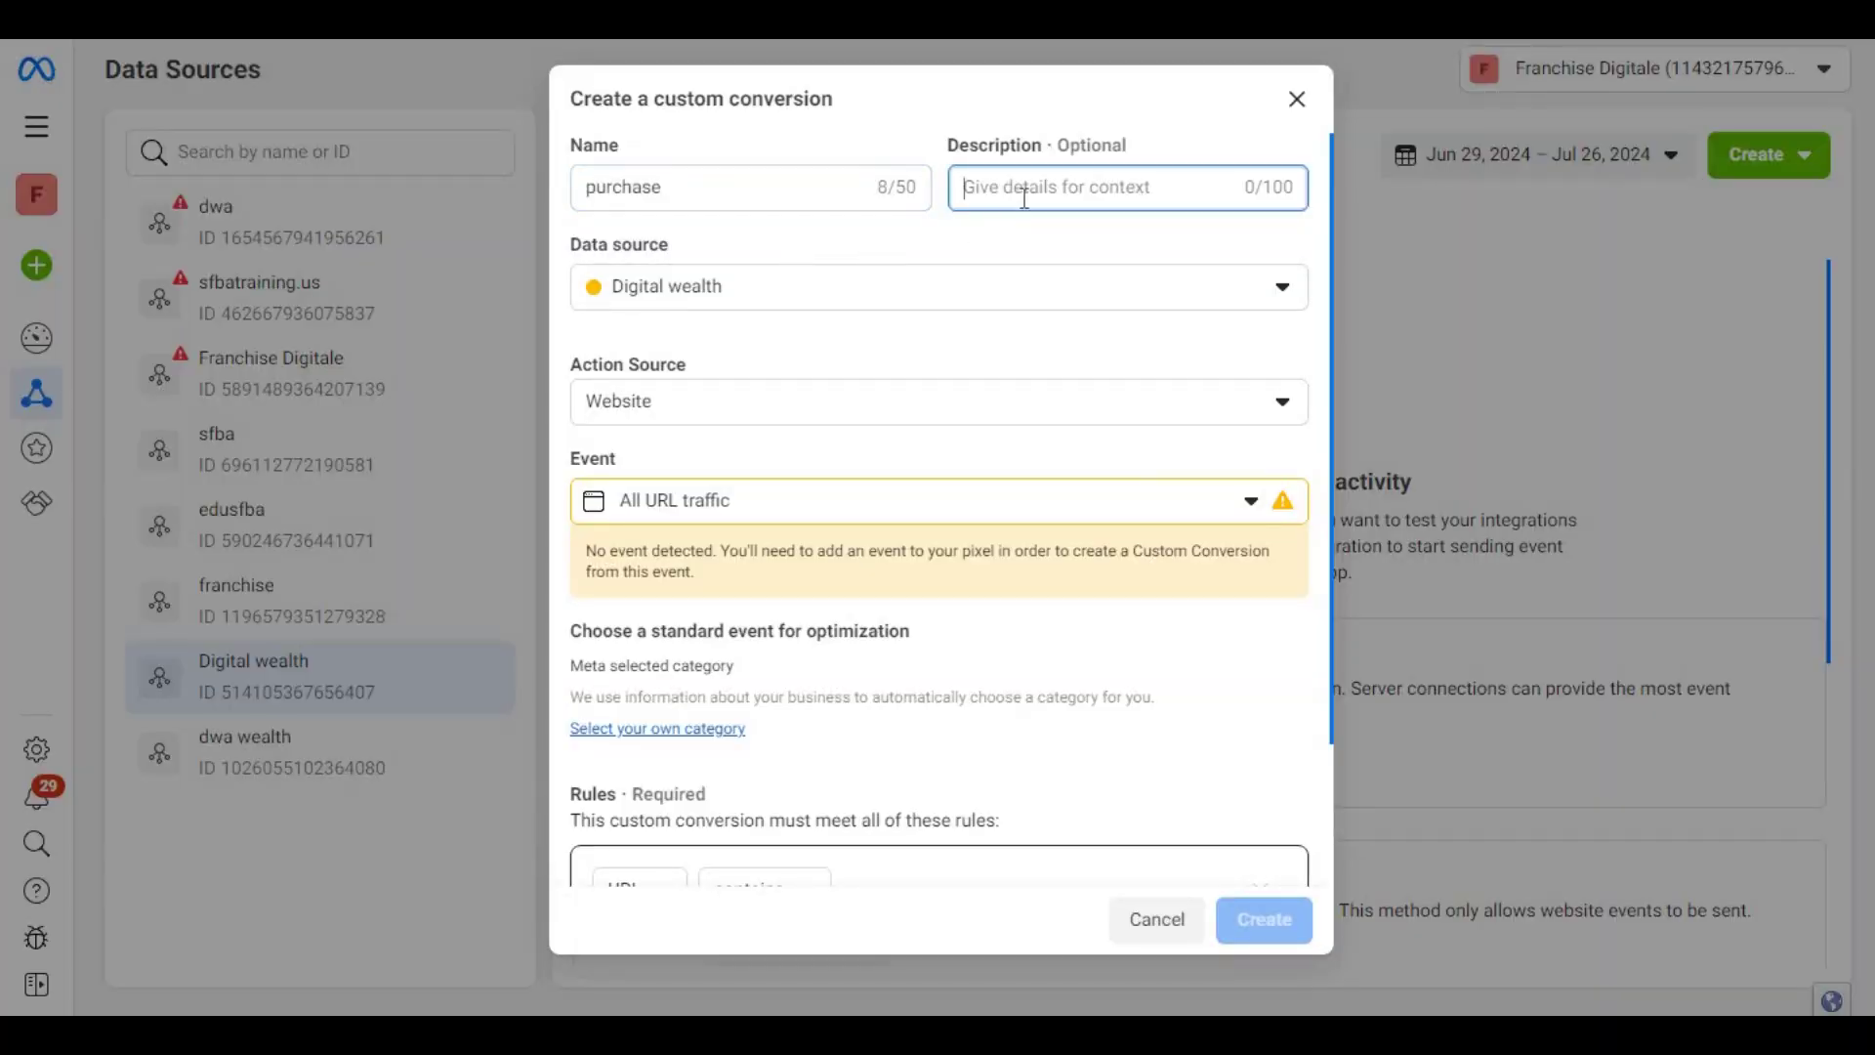
type("purchase")
Add the dwa-thanks-72889ac1 URL rule, set a conversion value of 497, and create it.
left_click_drag(1330, 641, 1340, 829)
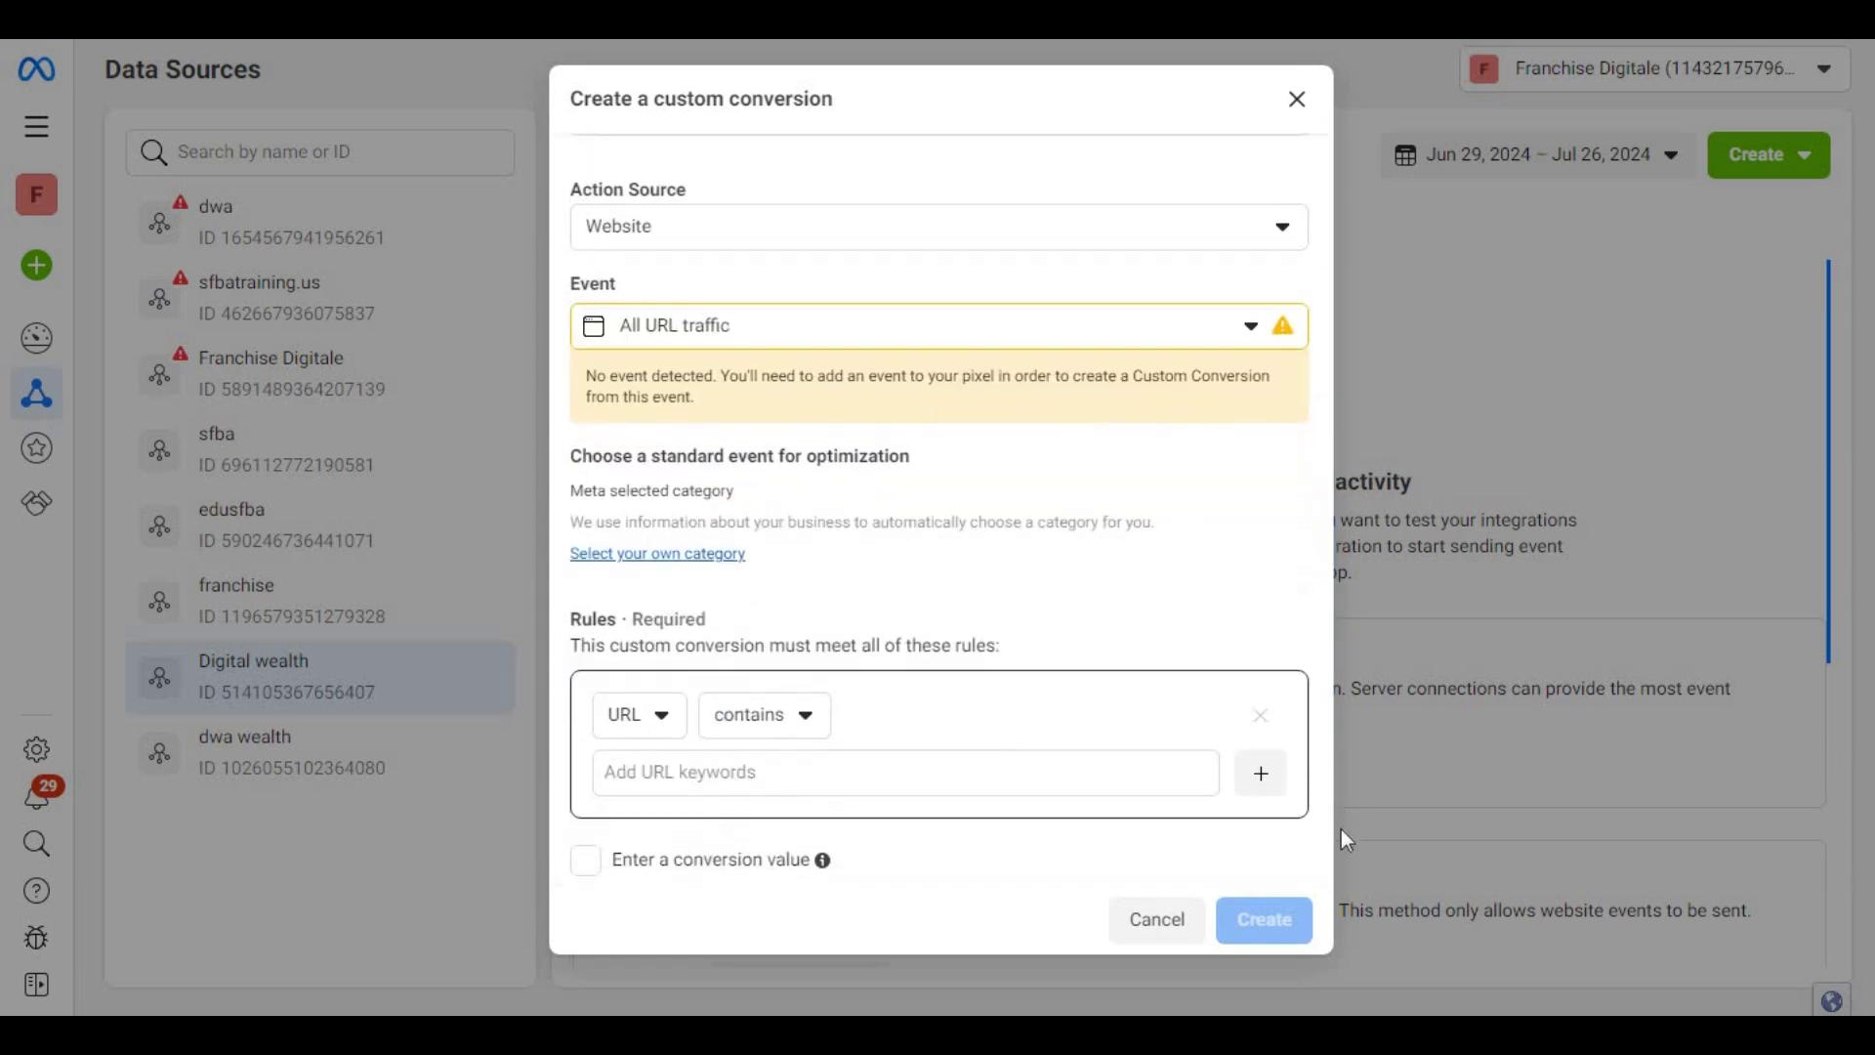
type("https://www.webonlinesuccess.com/dwa-thanks-72889ac1")
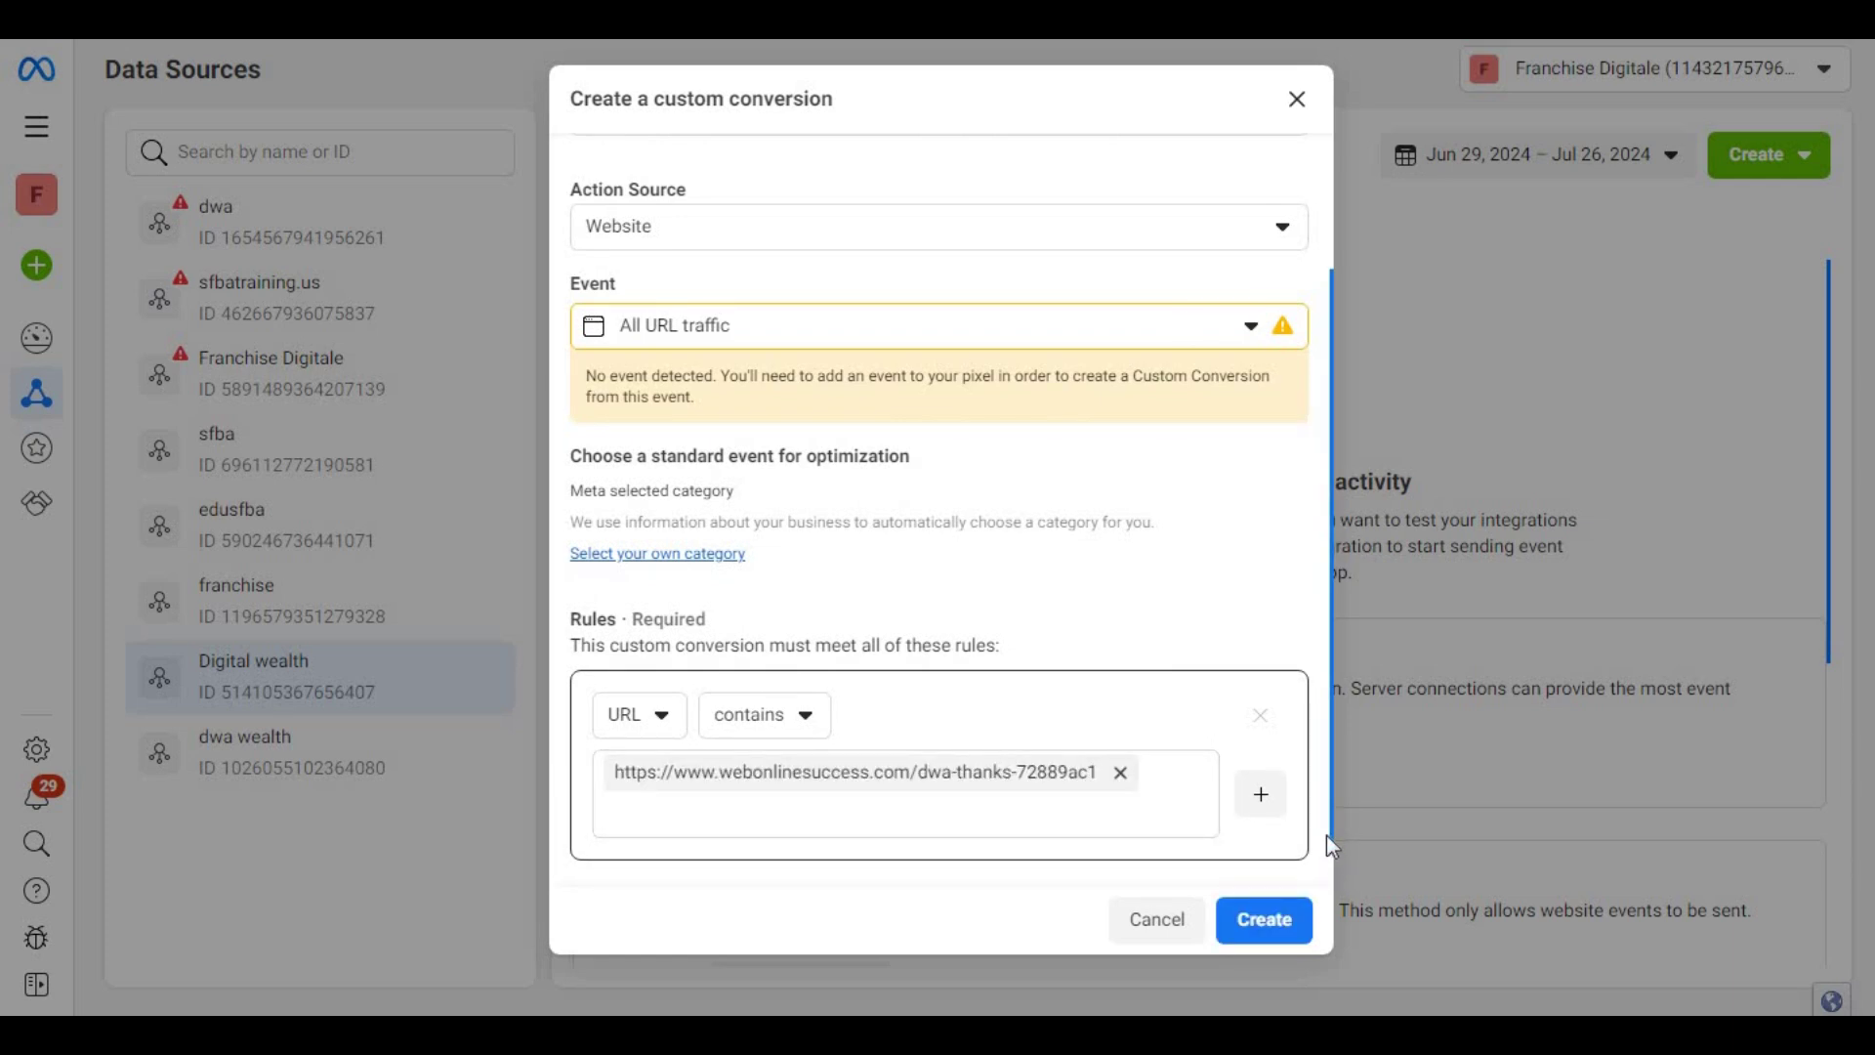
left_click_drag(1333, 837, 1332, 911)
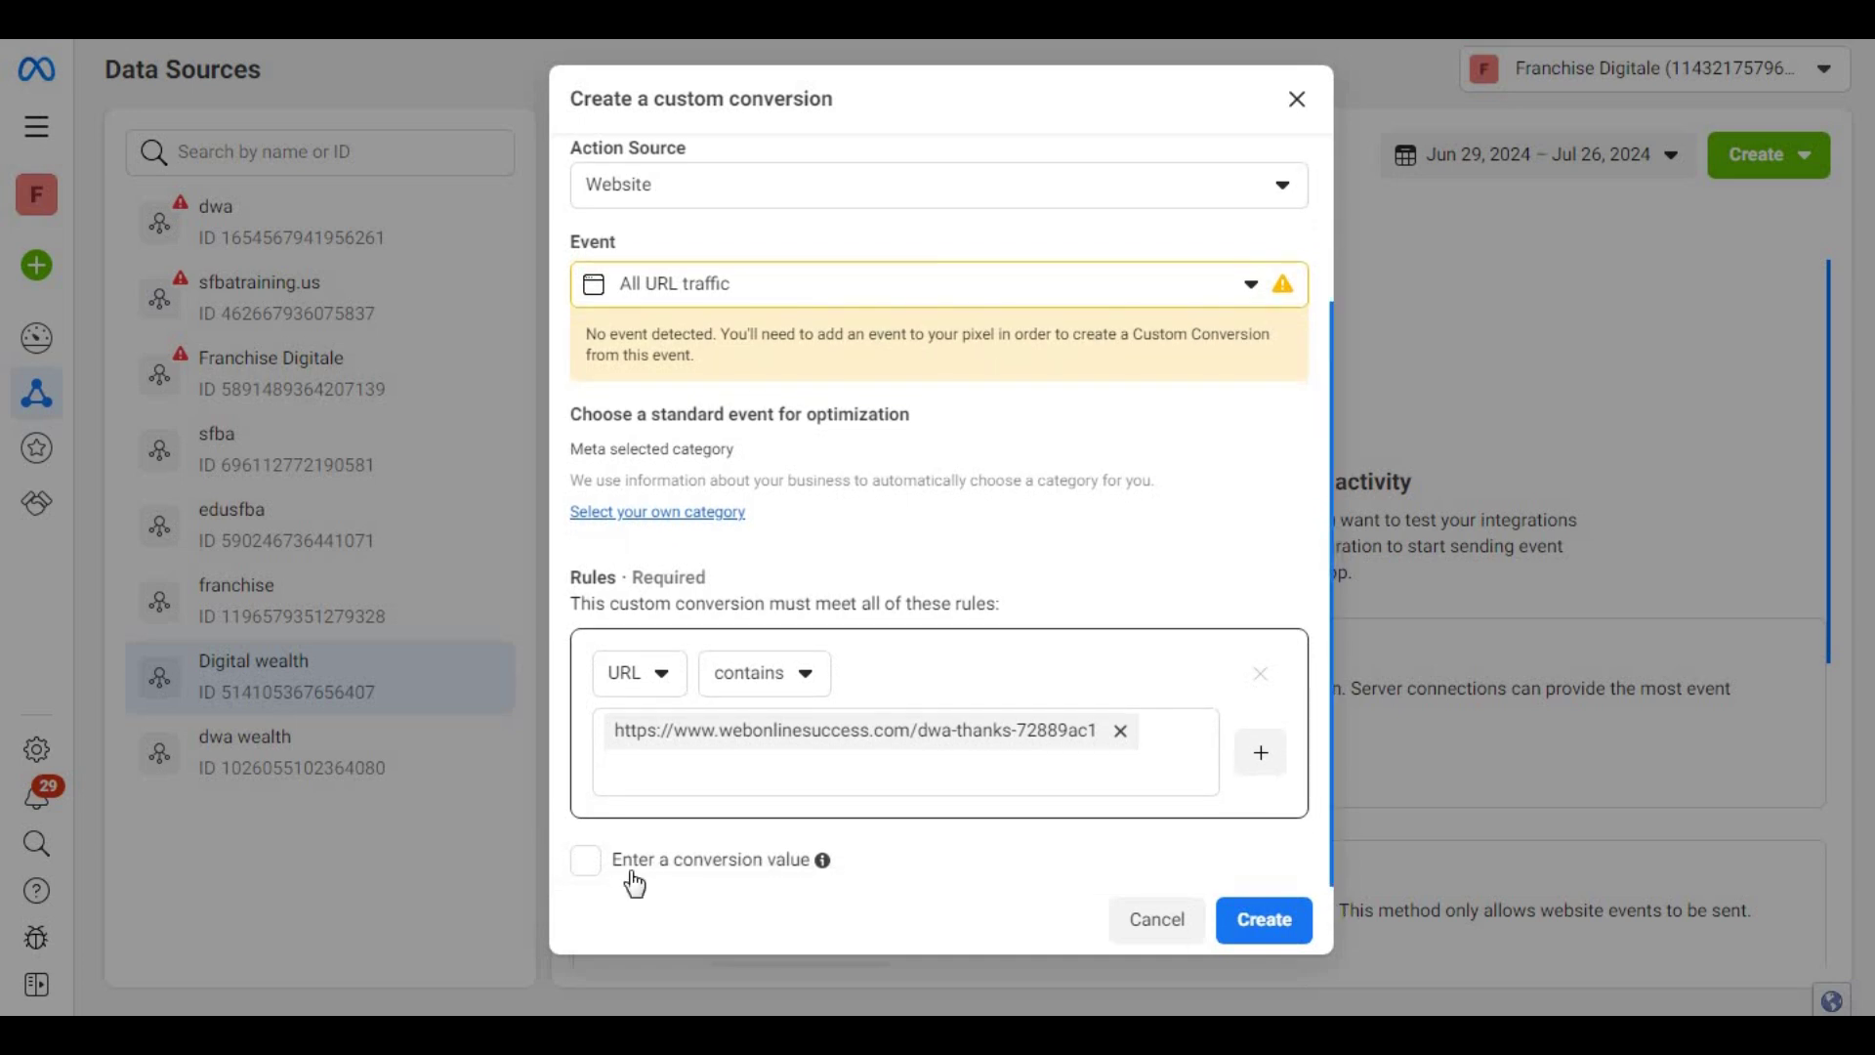
left_click(589, 863)
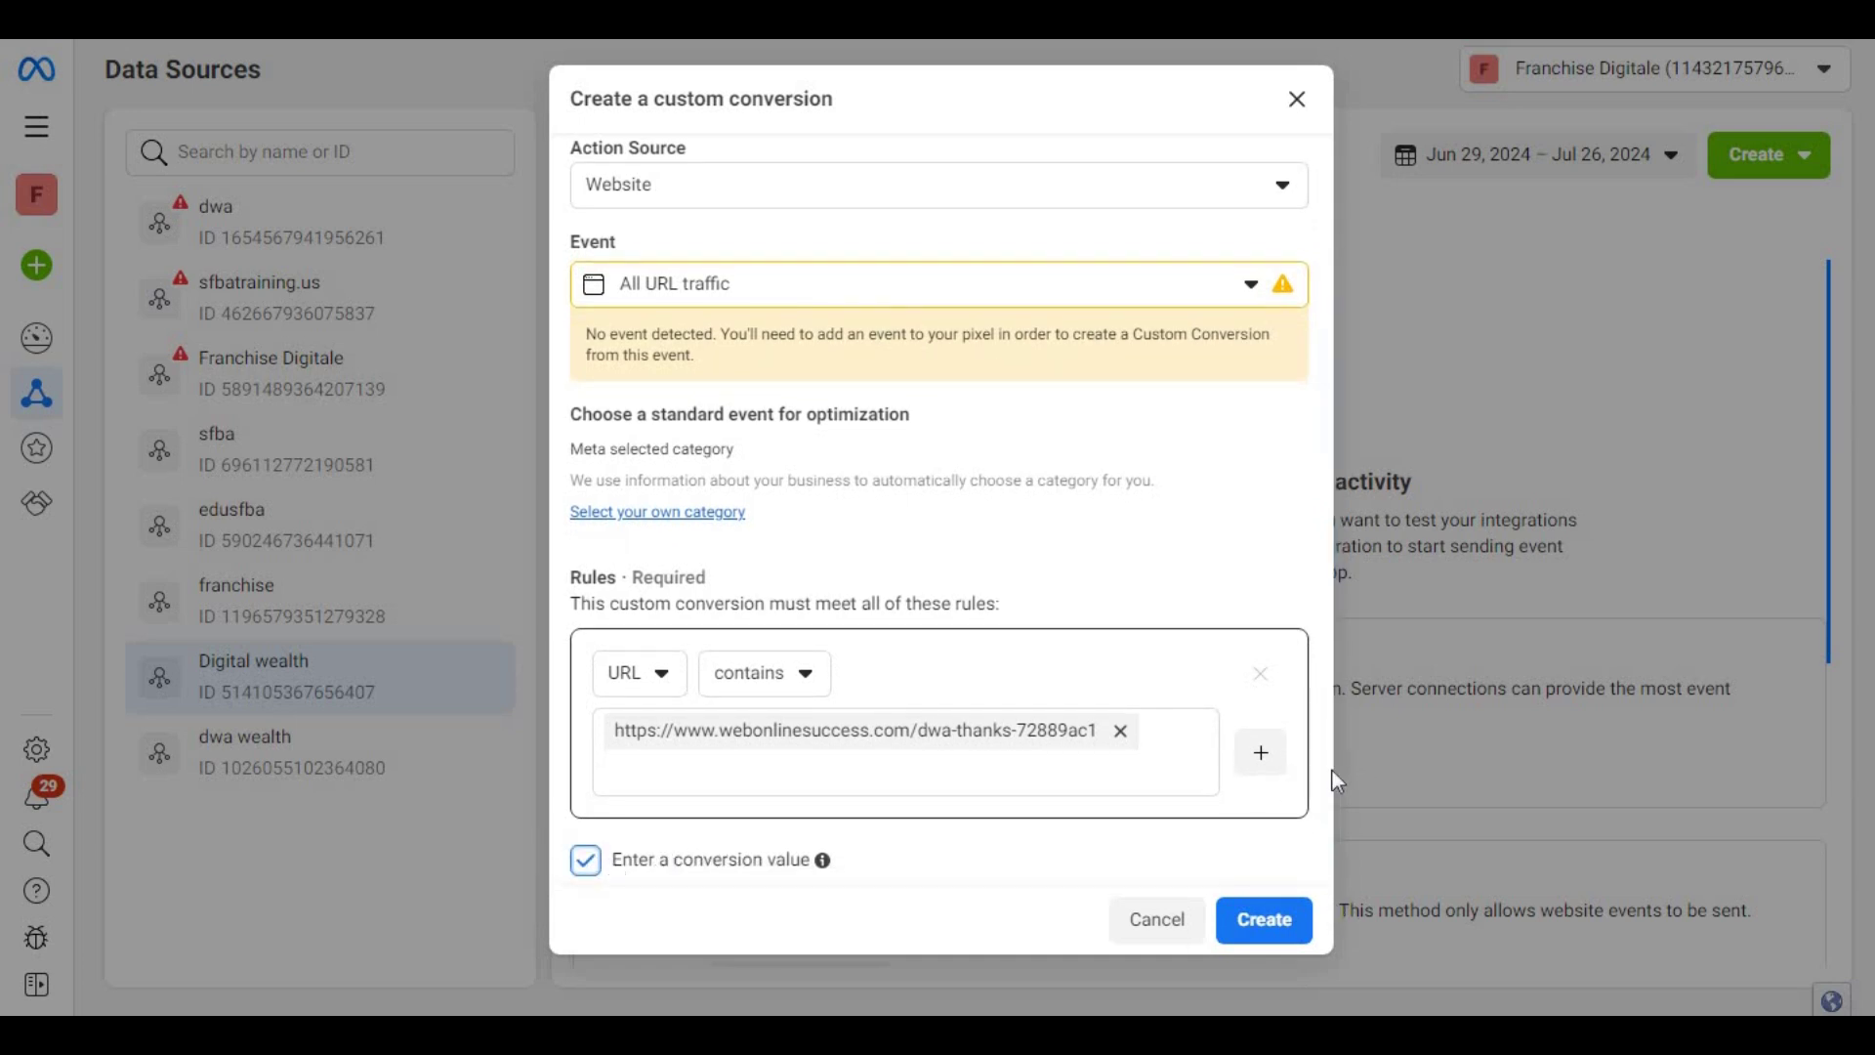
scroll(1330, 807, "down", 1)
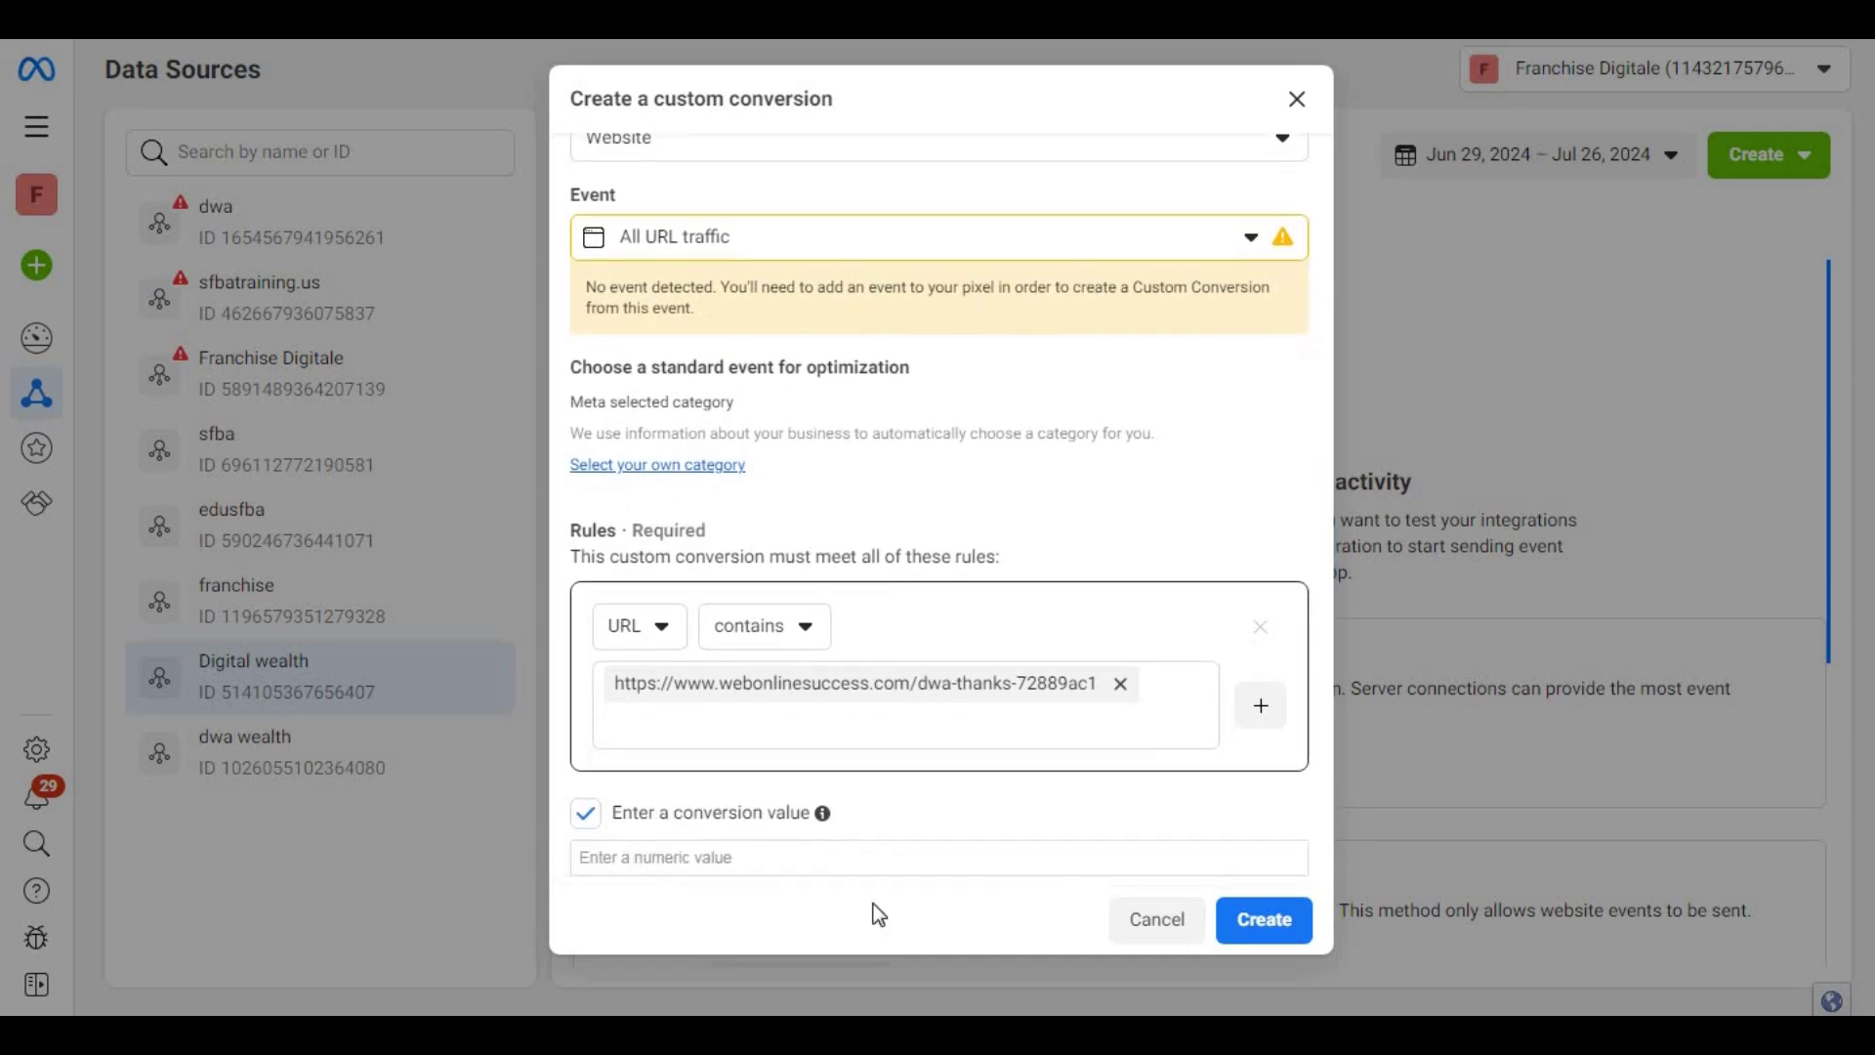
left_click(798, 862)
type("497")
left_click(1287, 935)
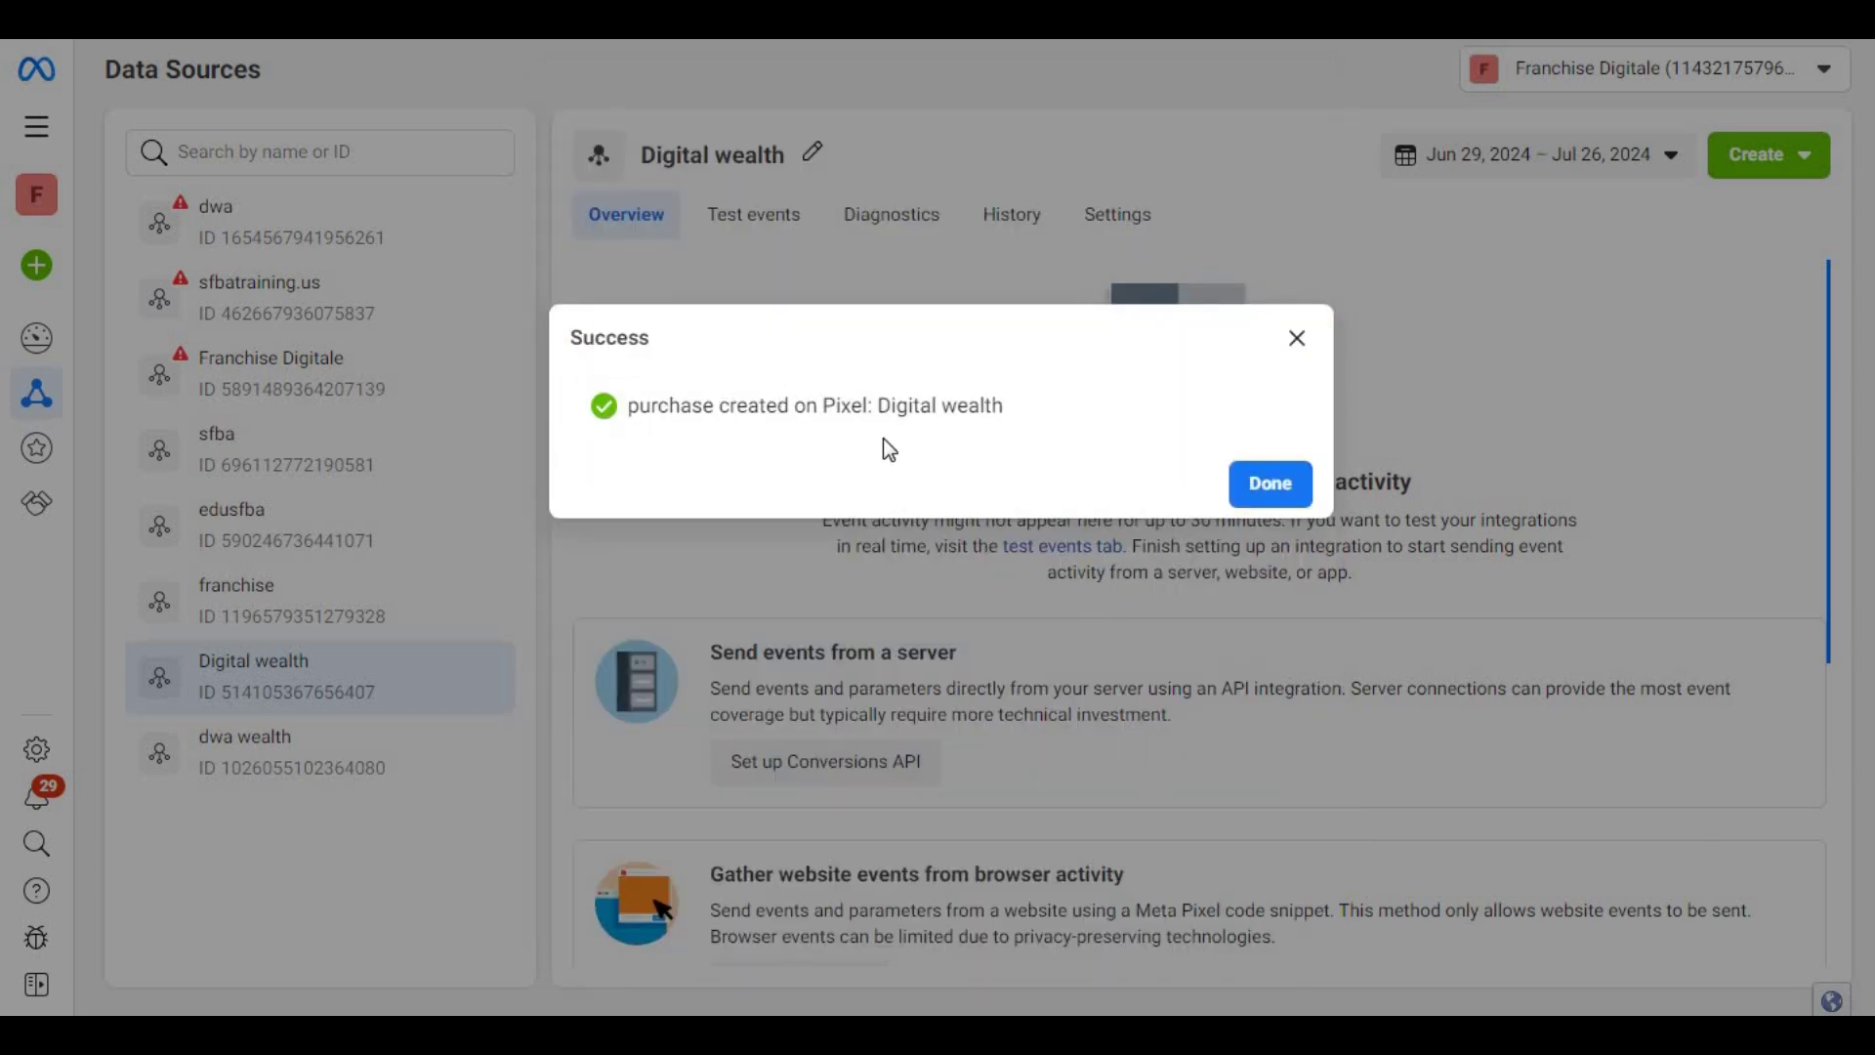
left_click(1303, 493)
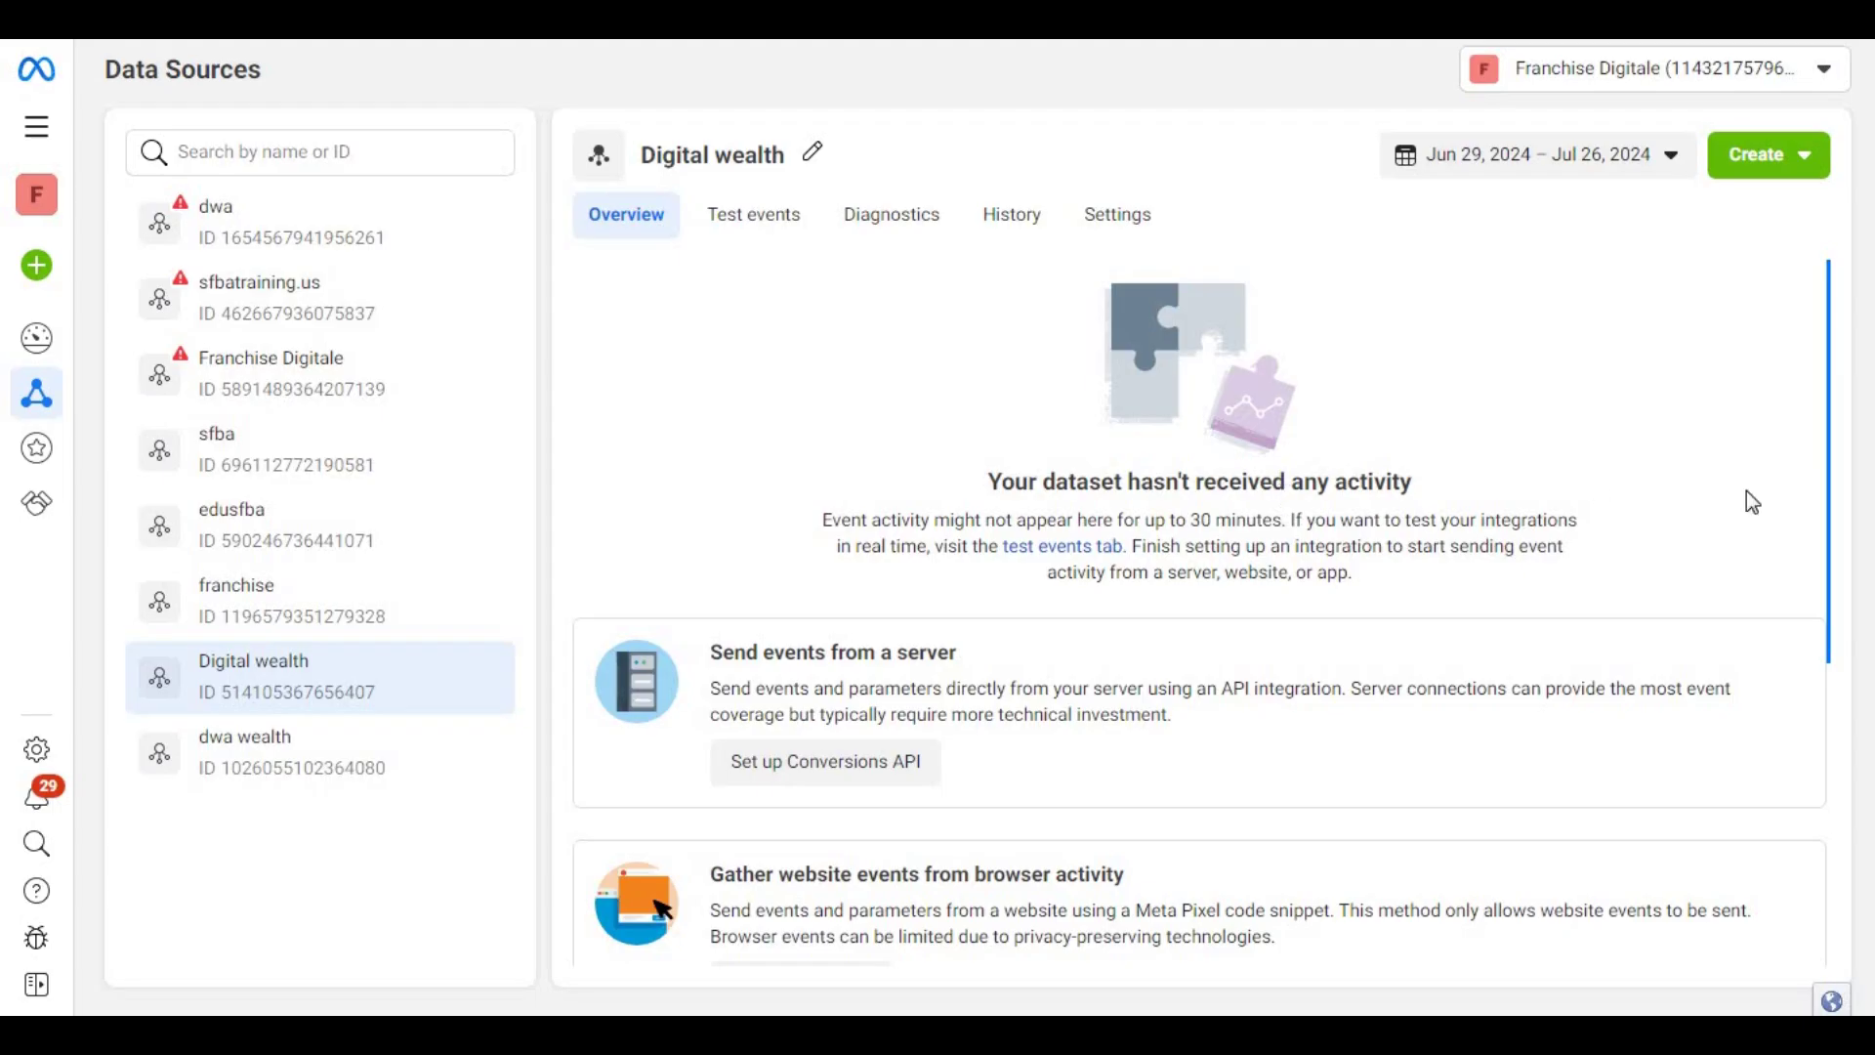
Scroll the Digital wealth dataset settings down to Sharing, where account 1 is listed.
scroll(1822, 527, "down", 5)
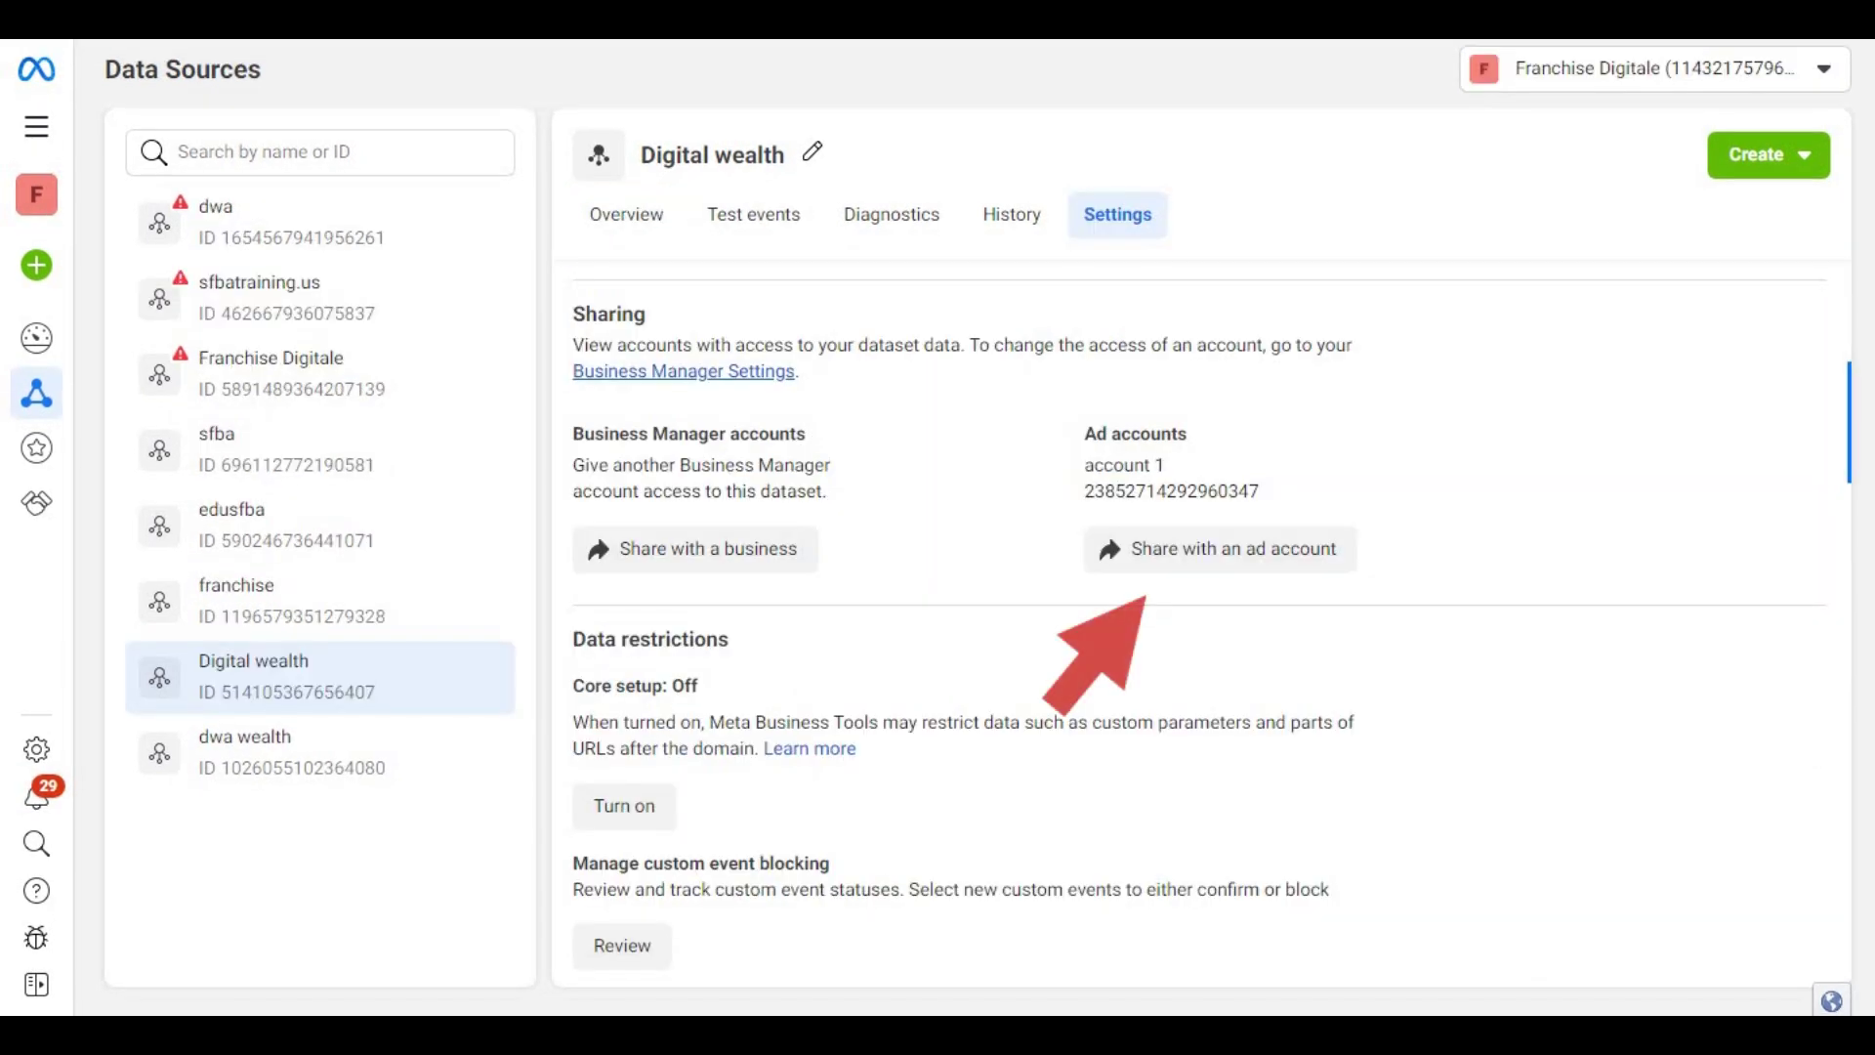
left_click_drag(1084, 457, 1333, 893)
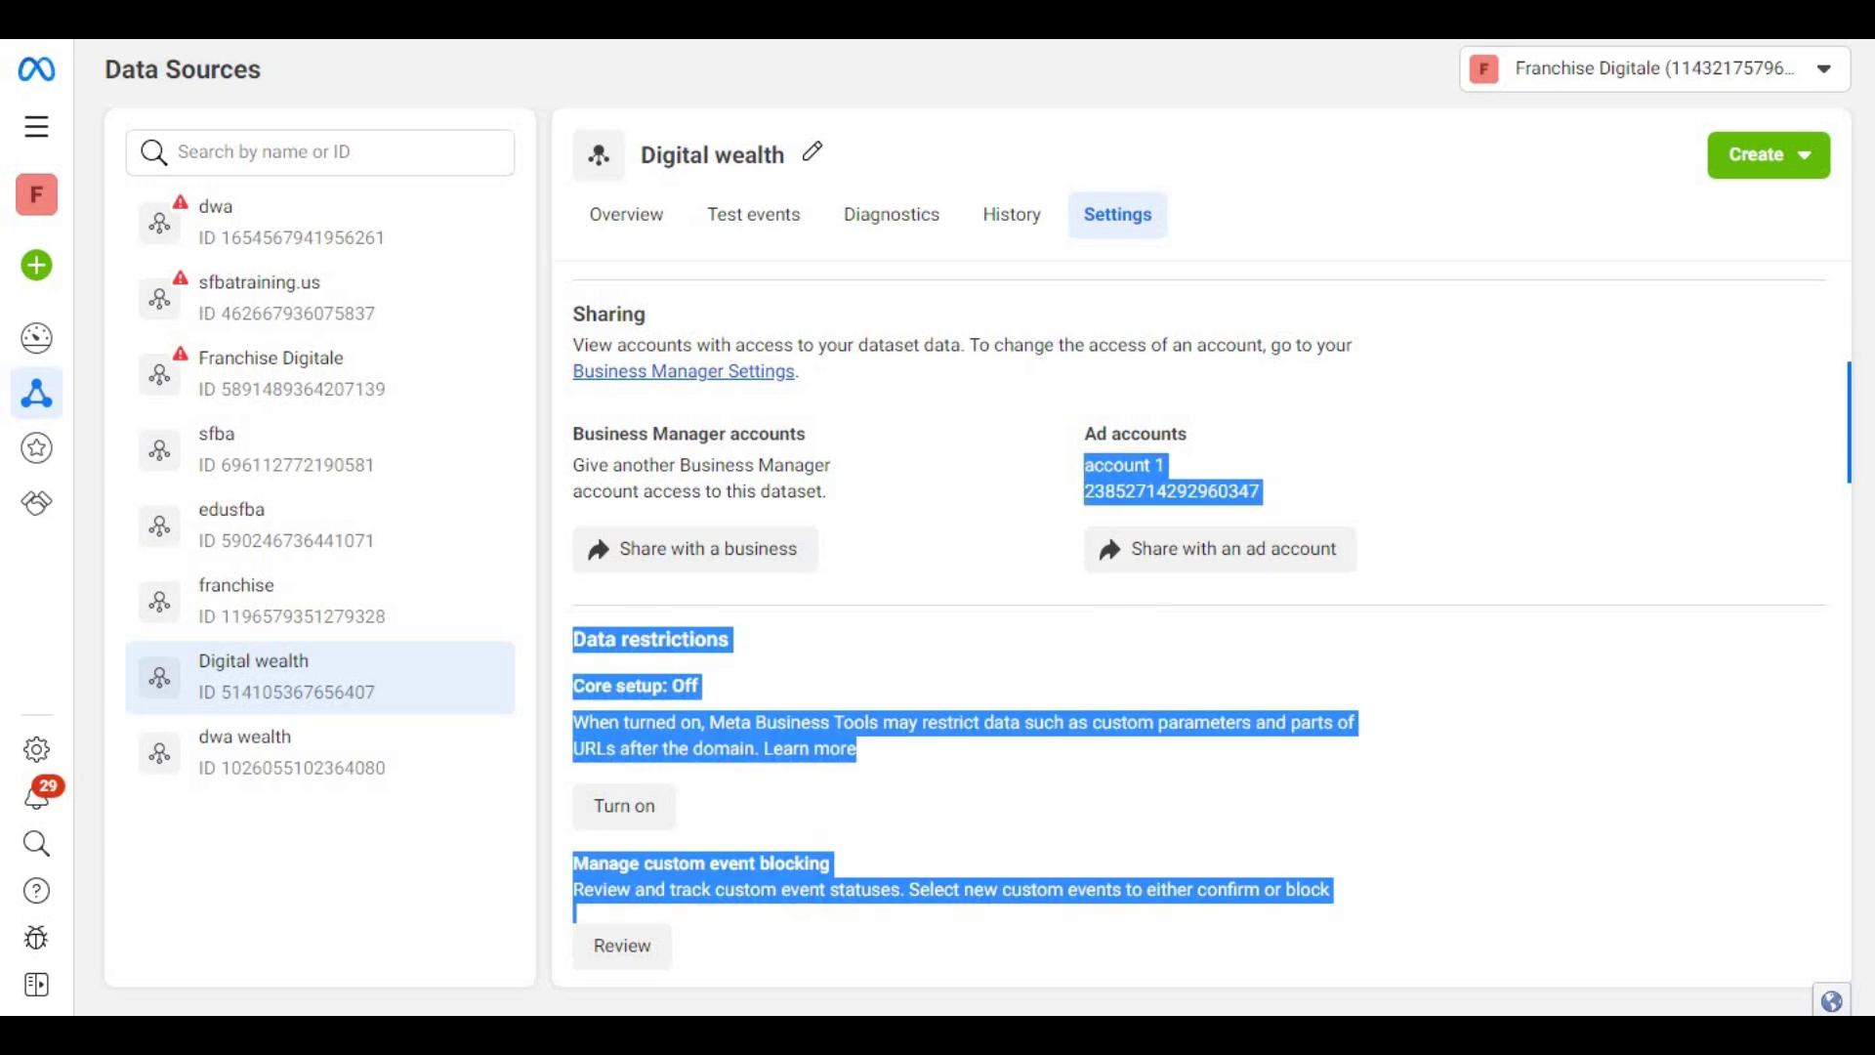
left_click(1221, 549)
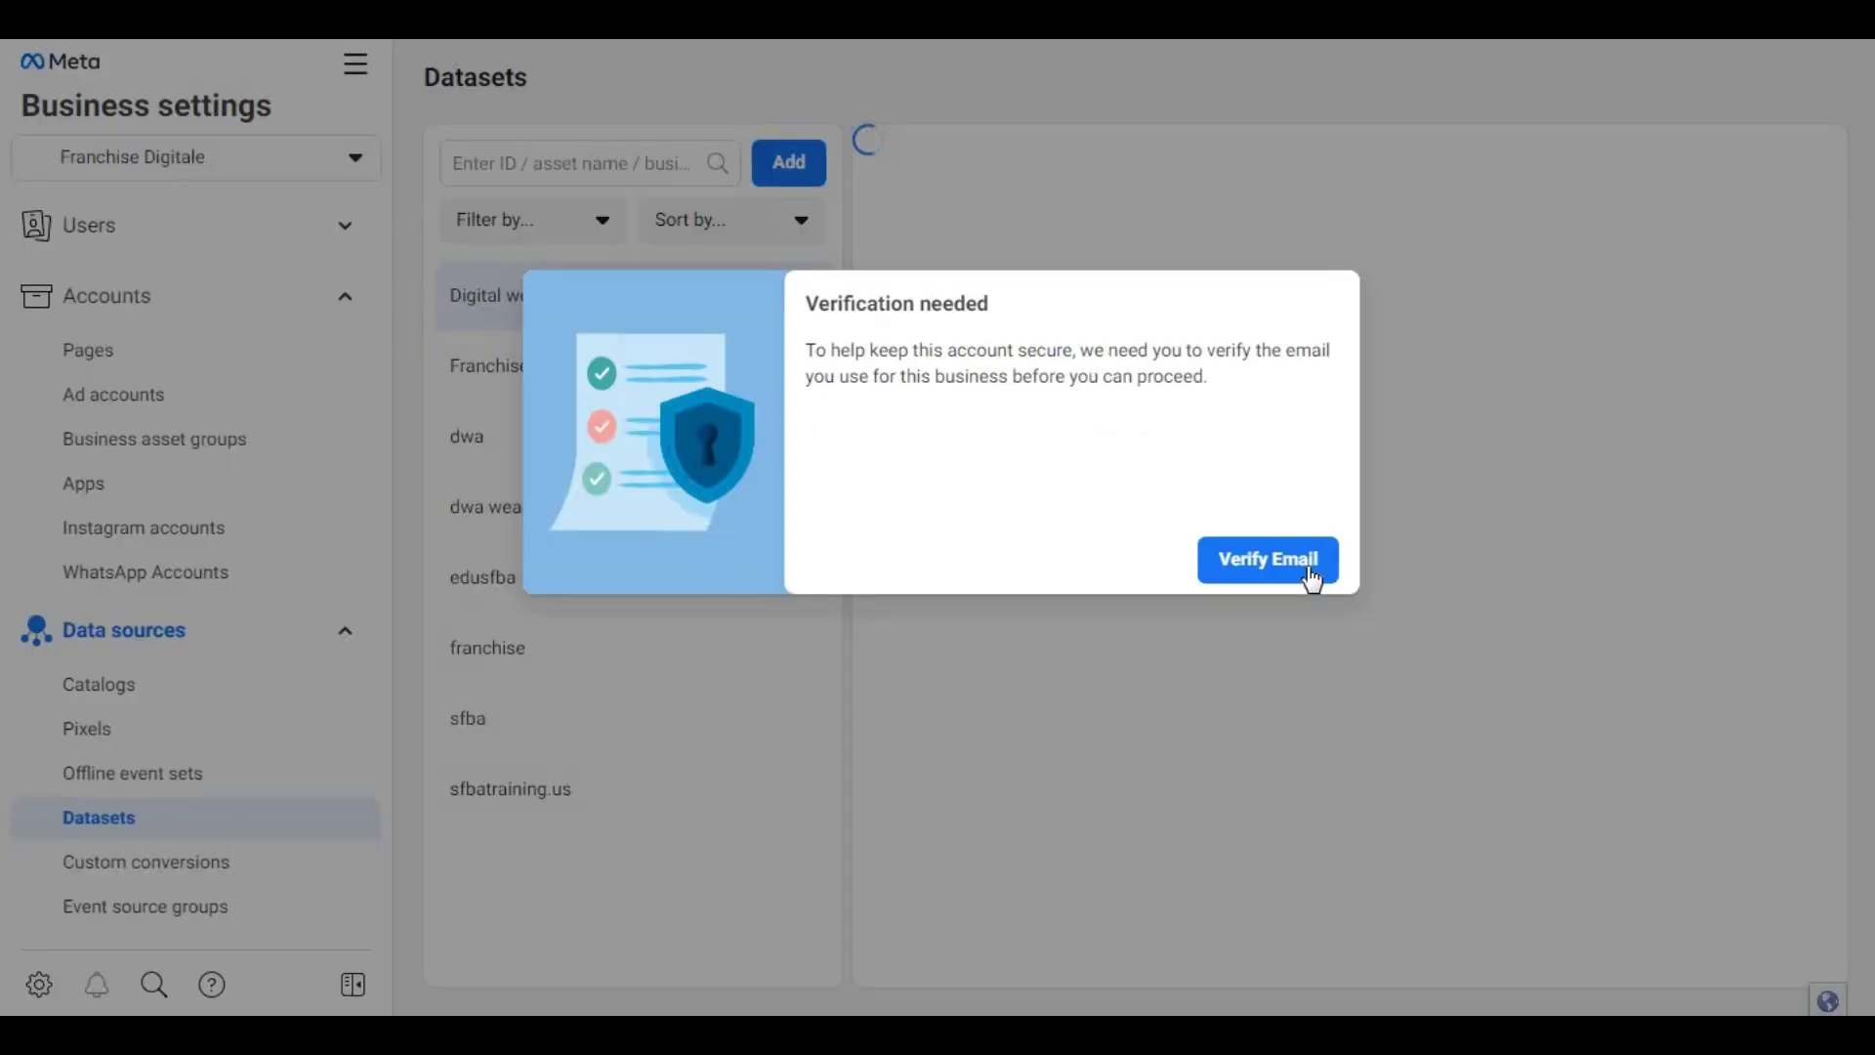
Verify the business email by submitting the confirmation code sent to the inbox.
left_click(1307, 565)
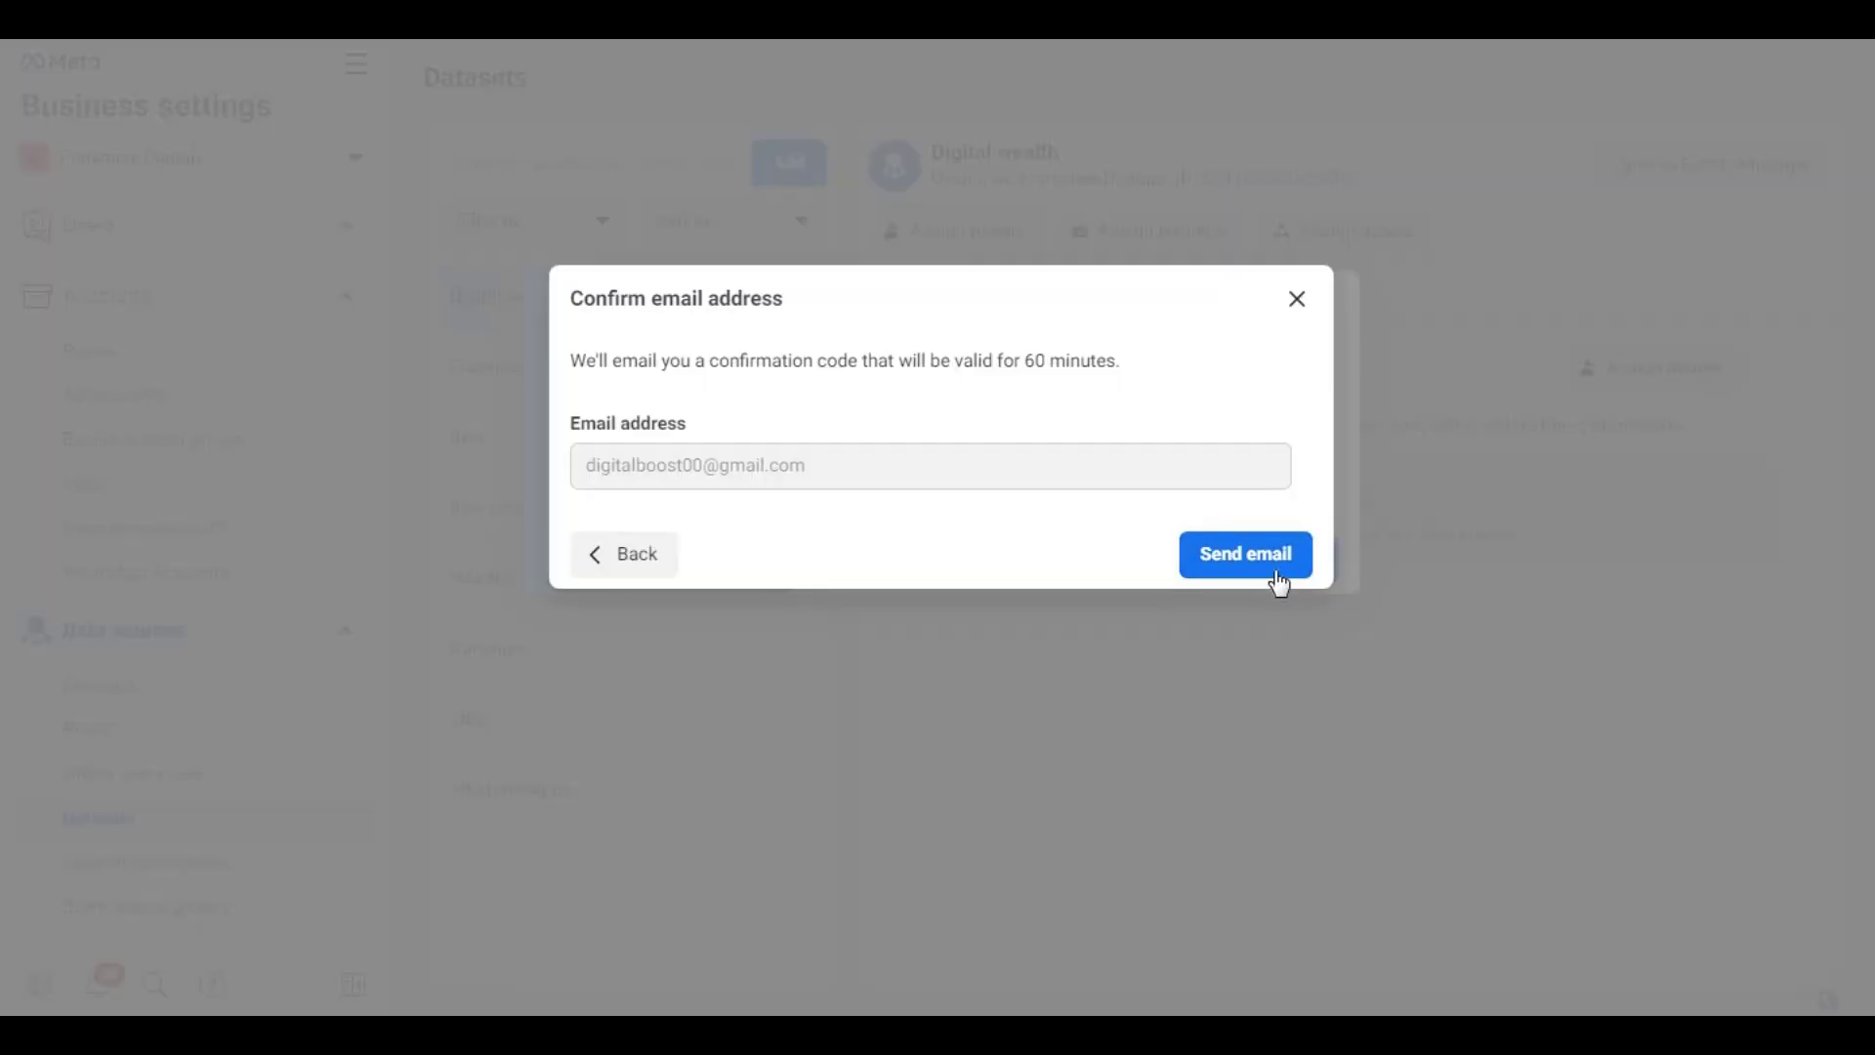
left_click(1265, 560)
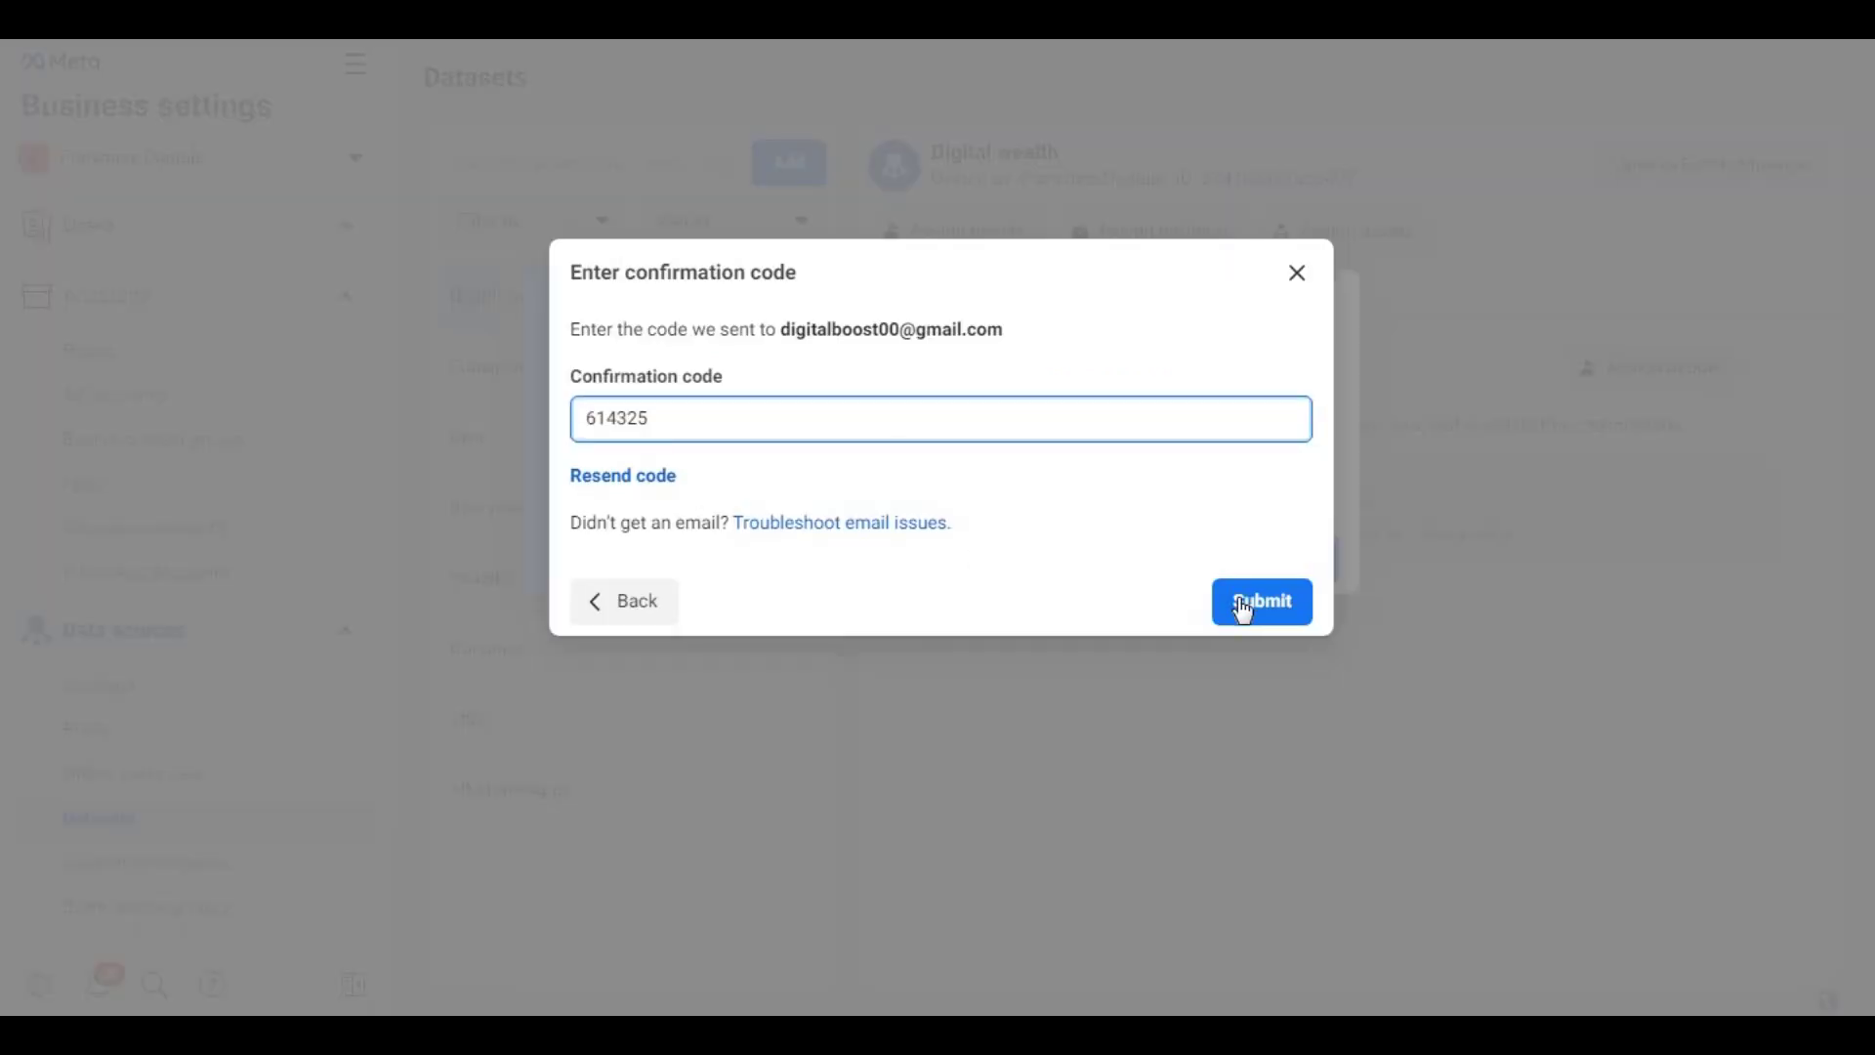
left_click(1259, 603)
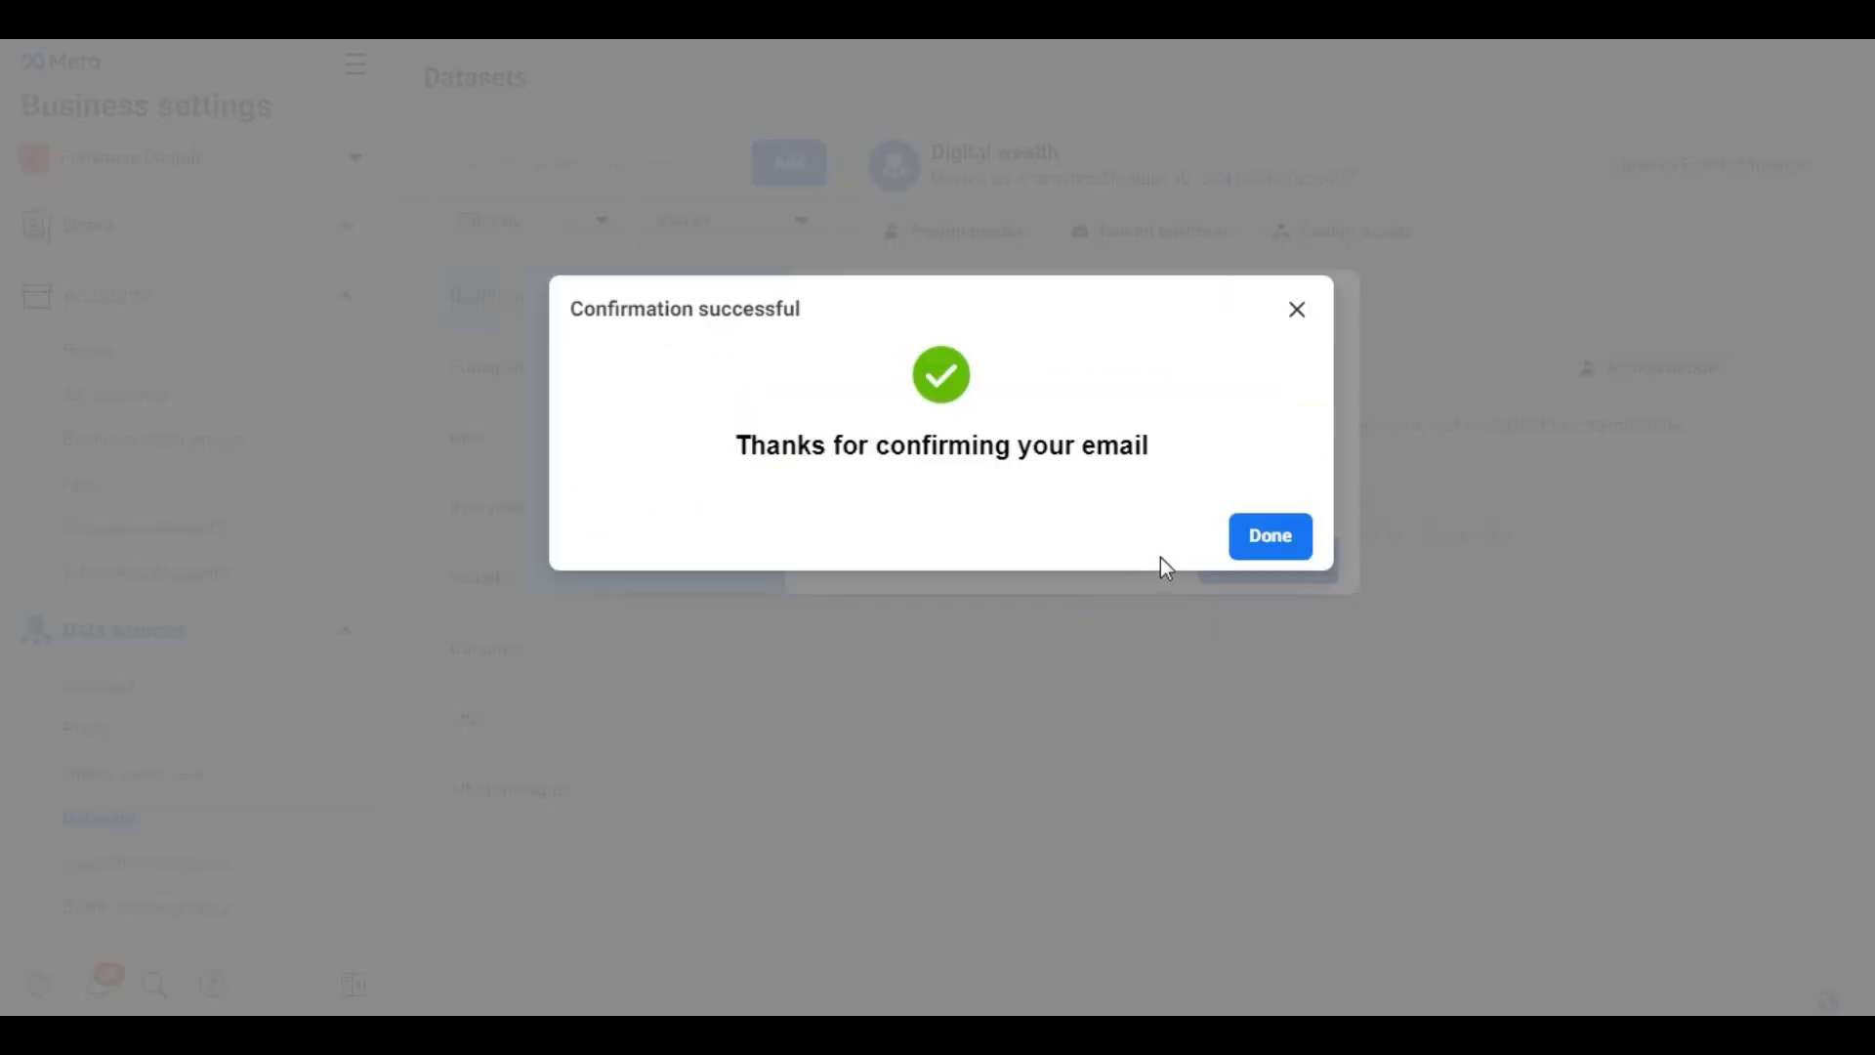
left_click(1260, 543)
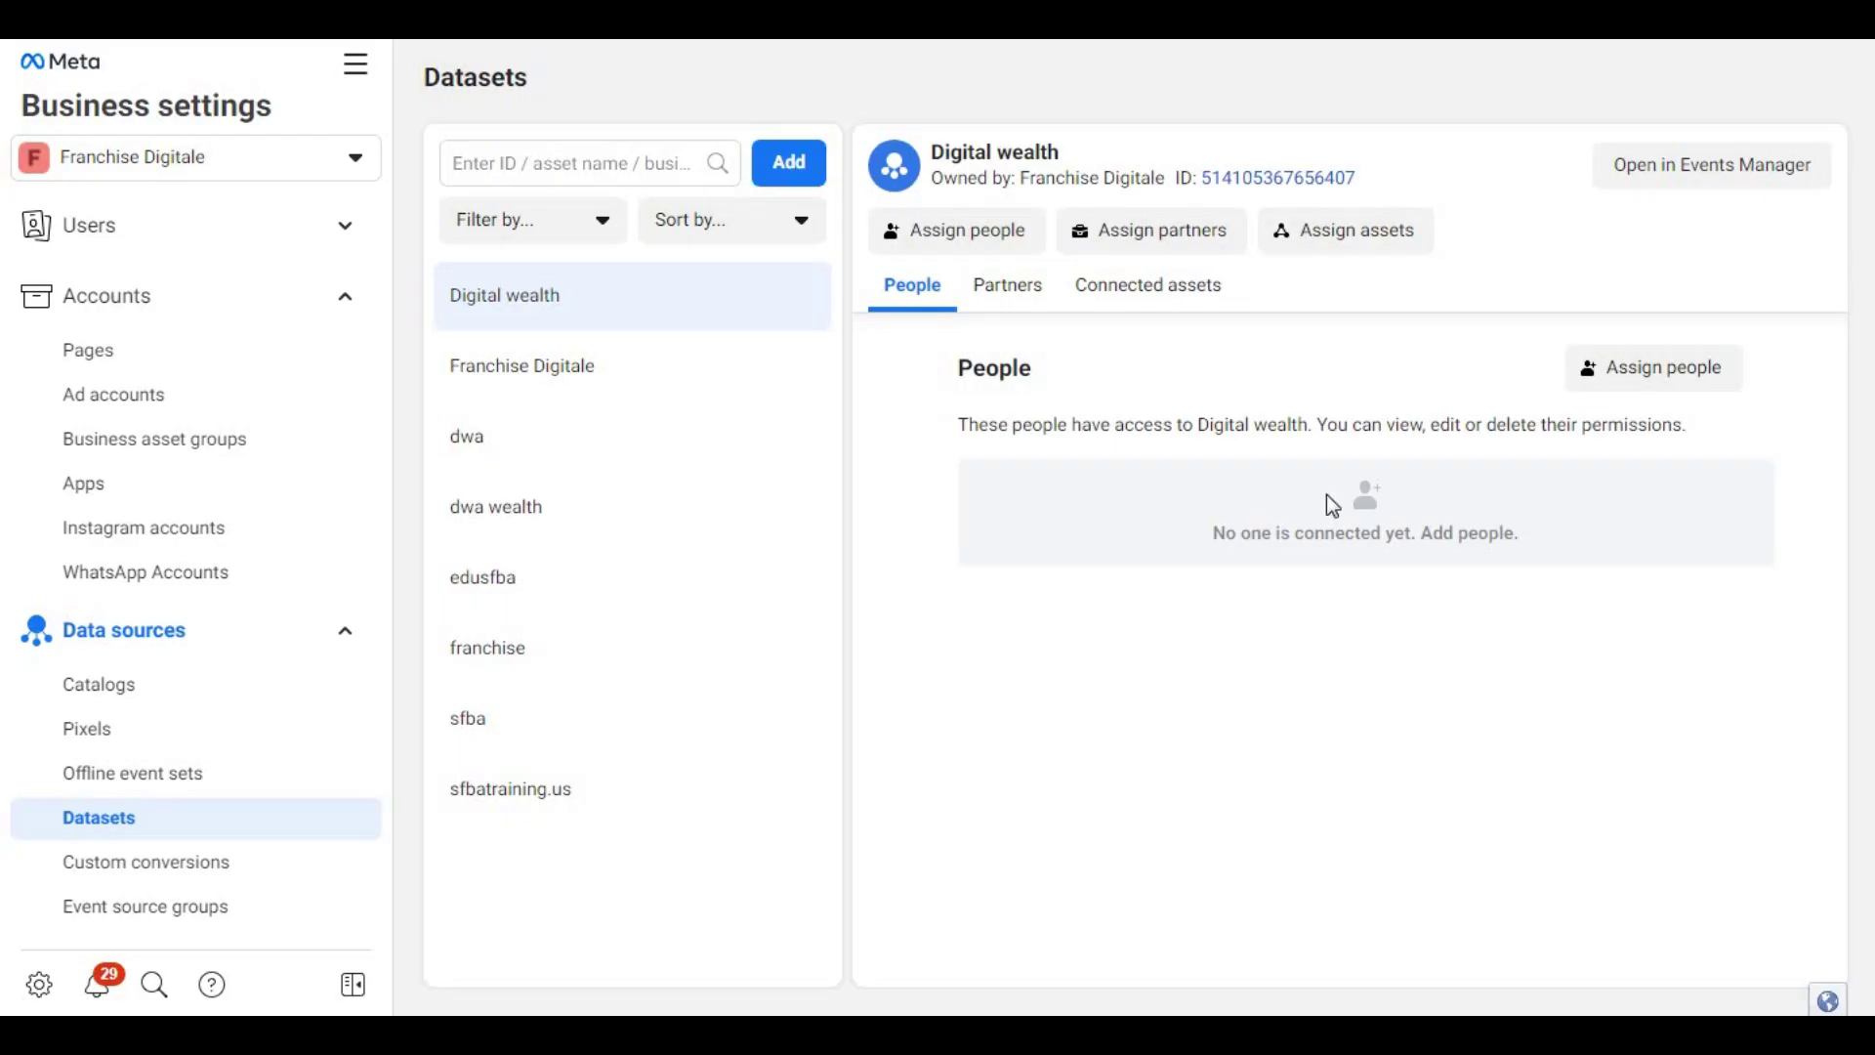
Assign the user to Digital wealth with full Manage events dataset control.
left_click(1664, 382)
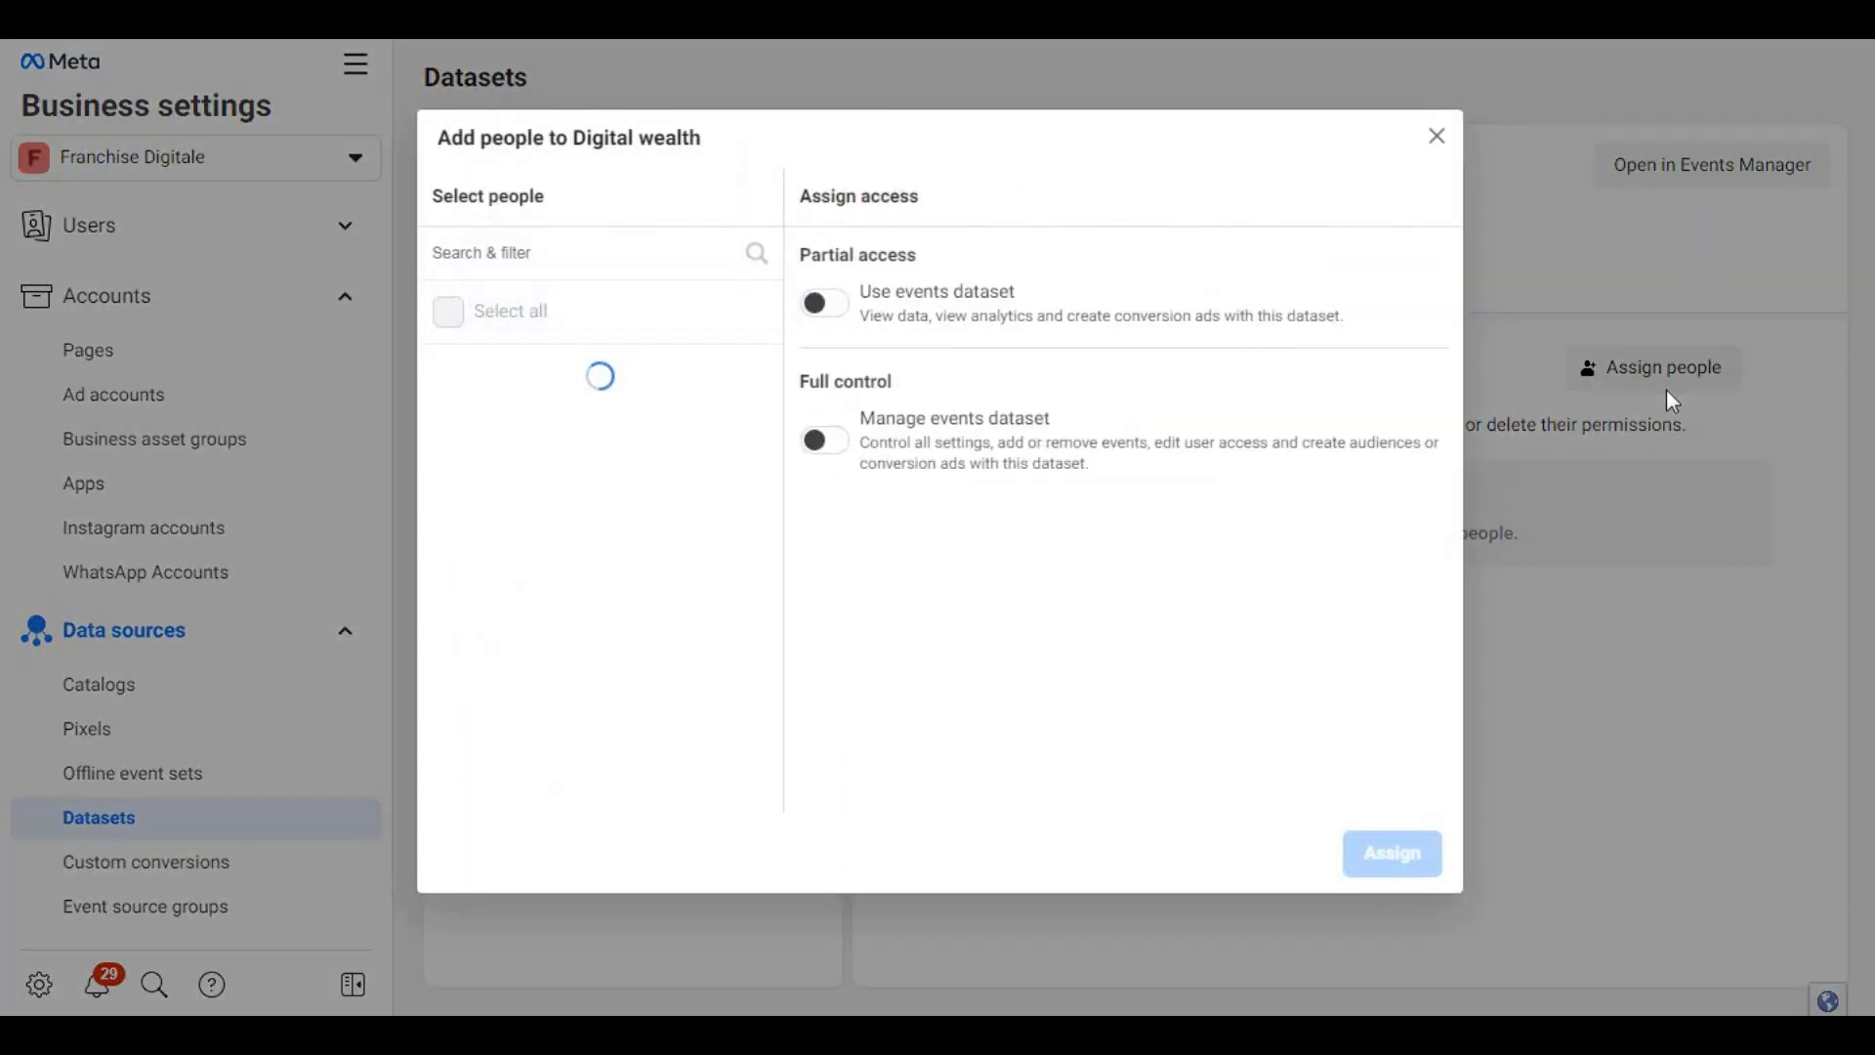
left_click(451, 386)
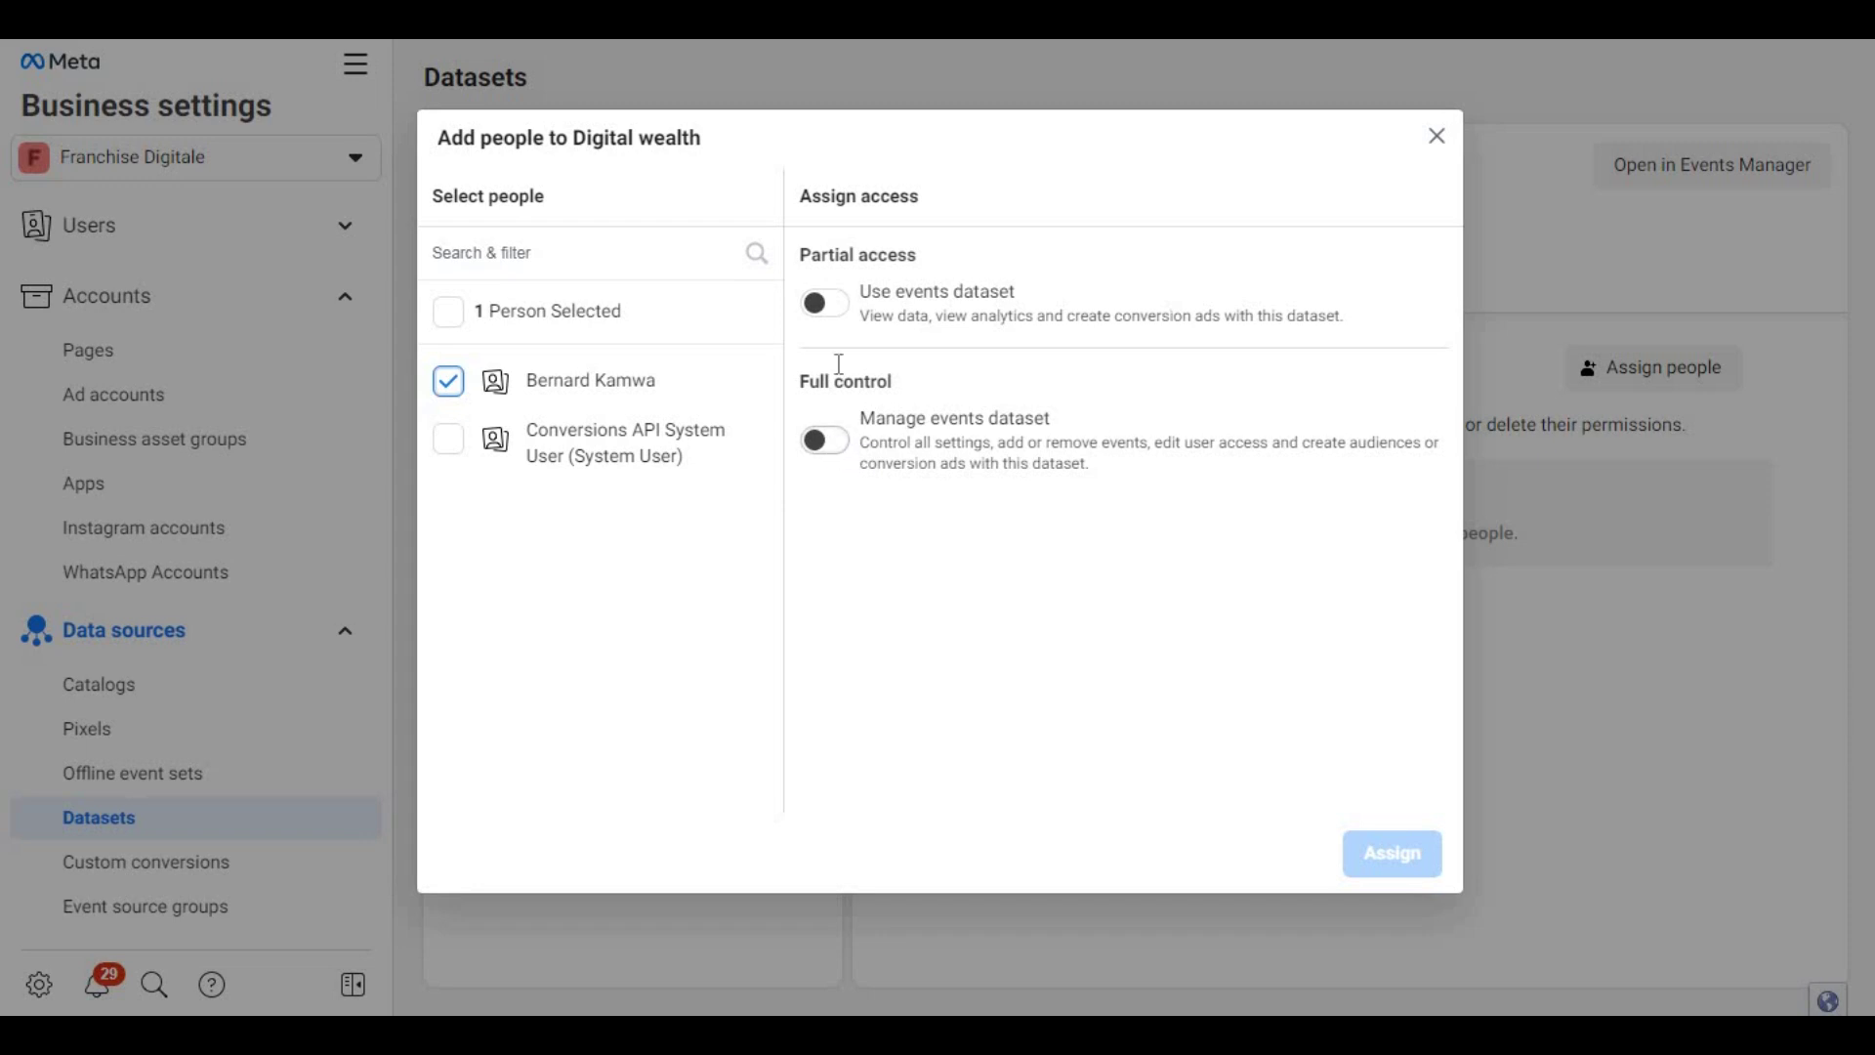
left_click(826, 442)
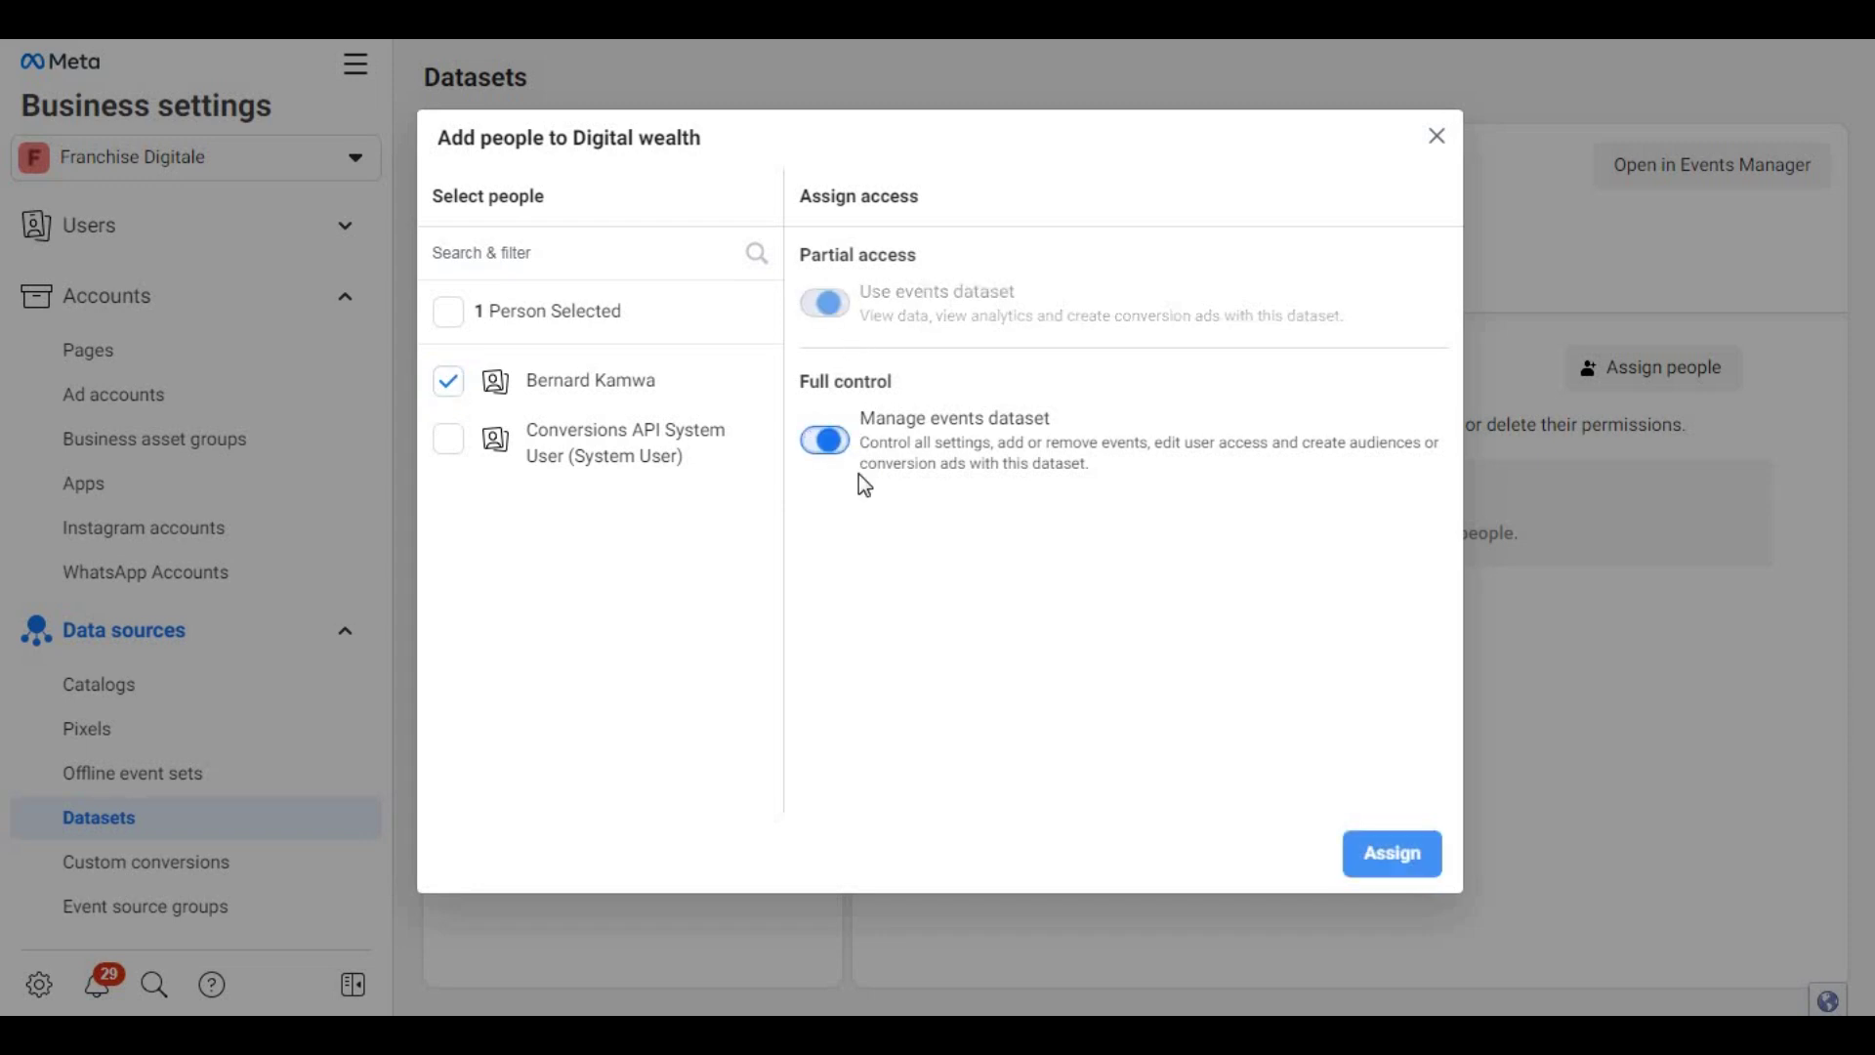
left_click(1396, 869)
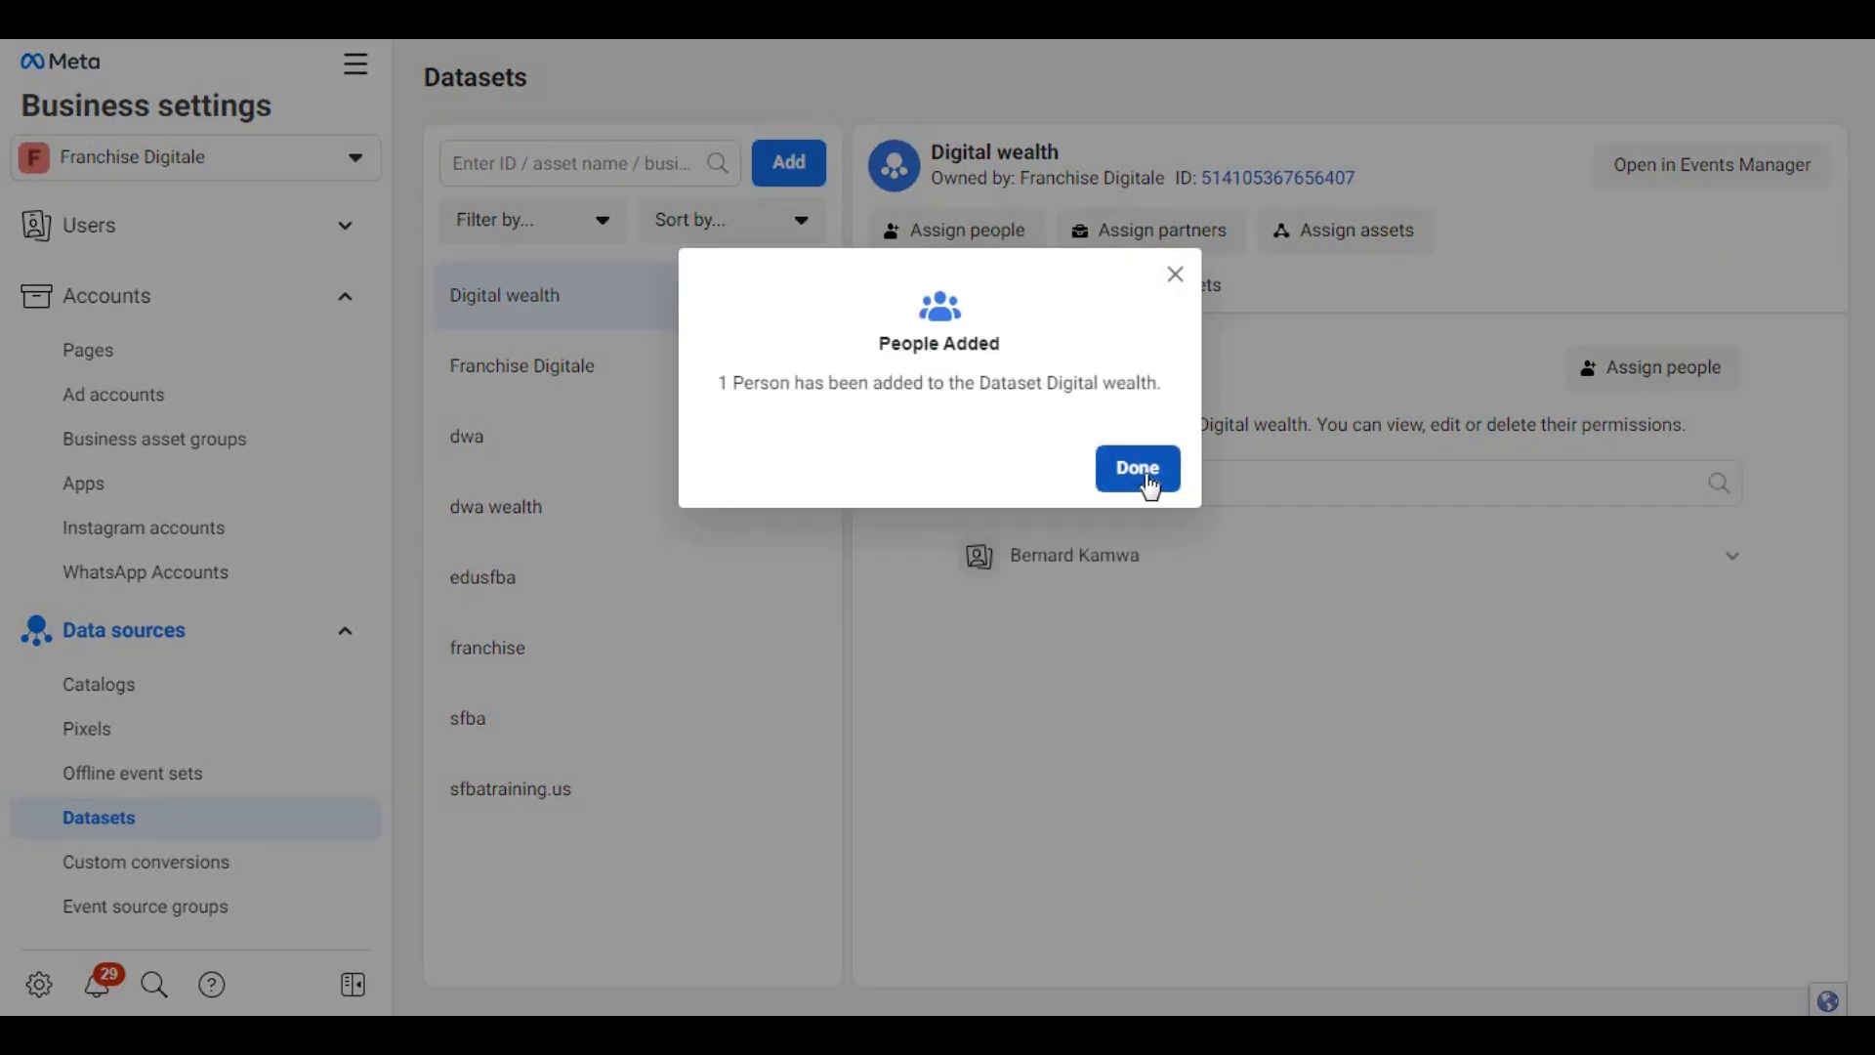
left_click(1150, 489)
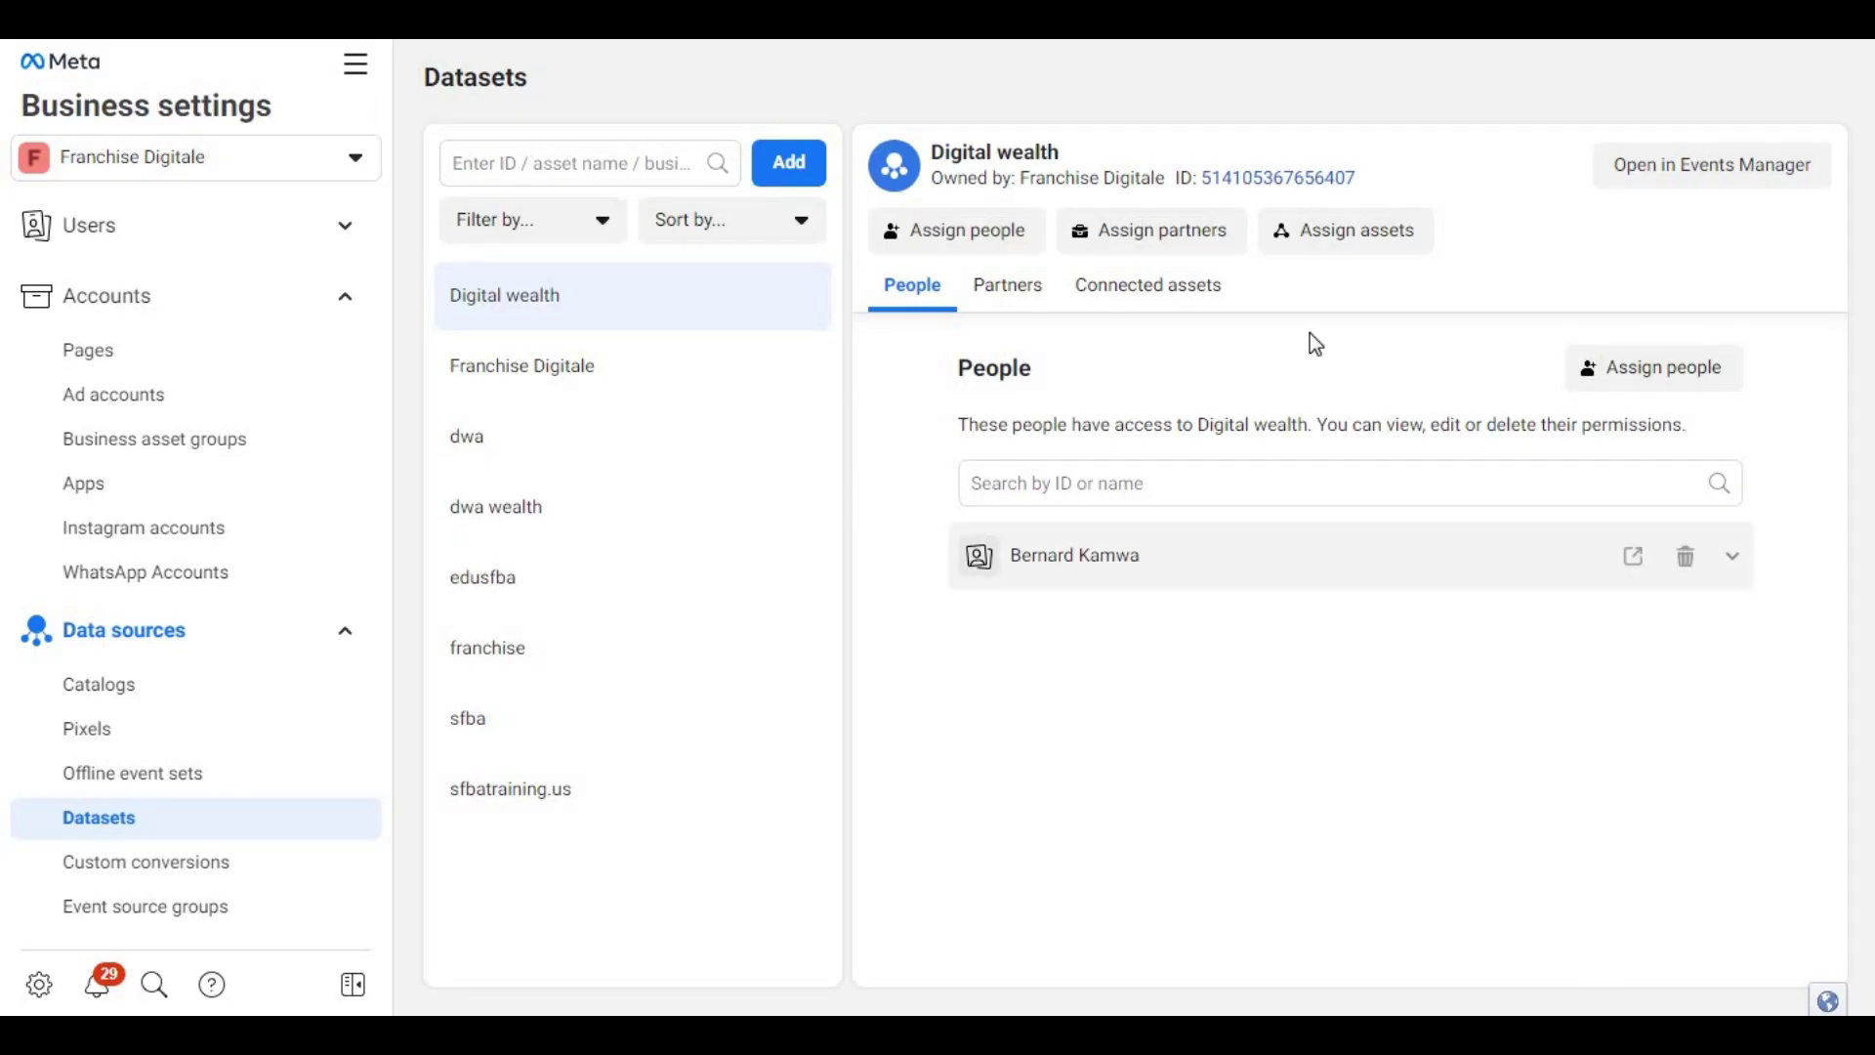
left_click(1338, 252)
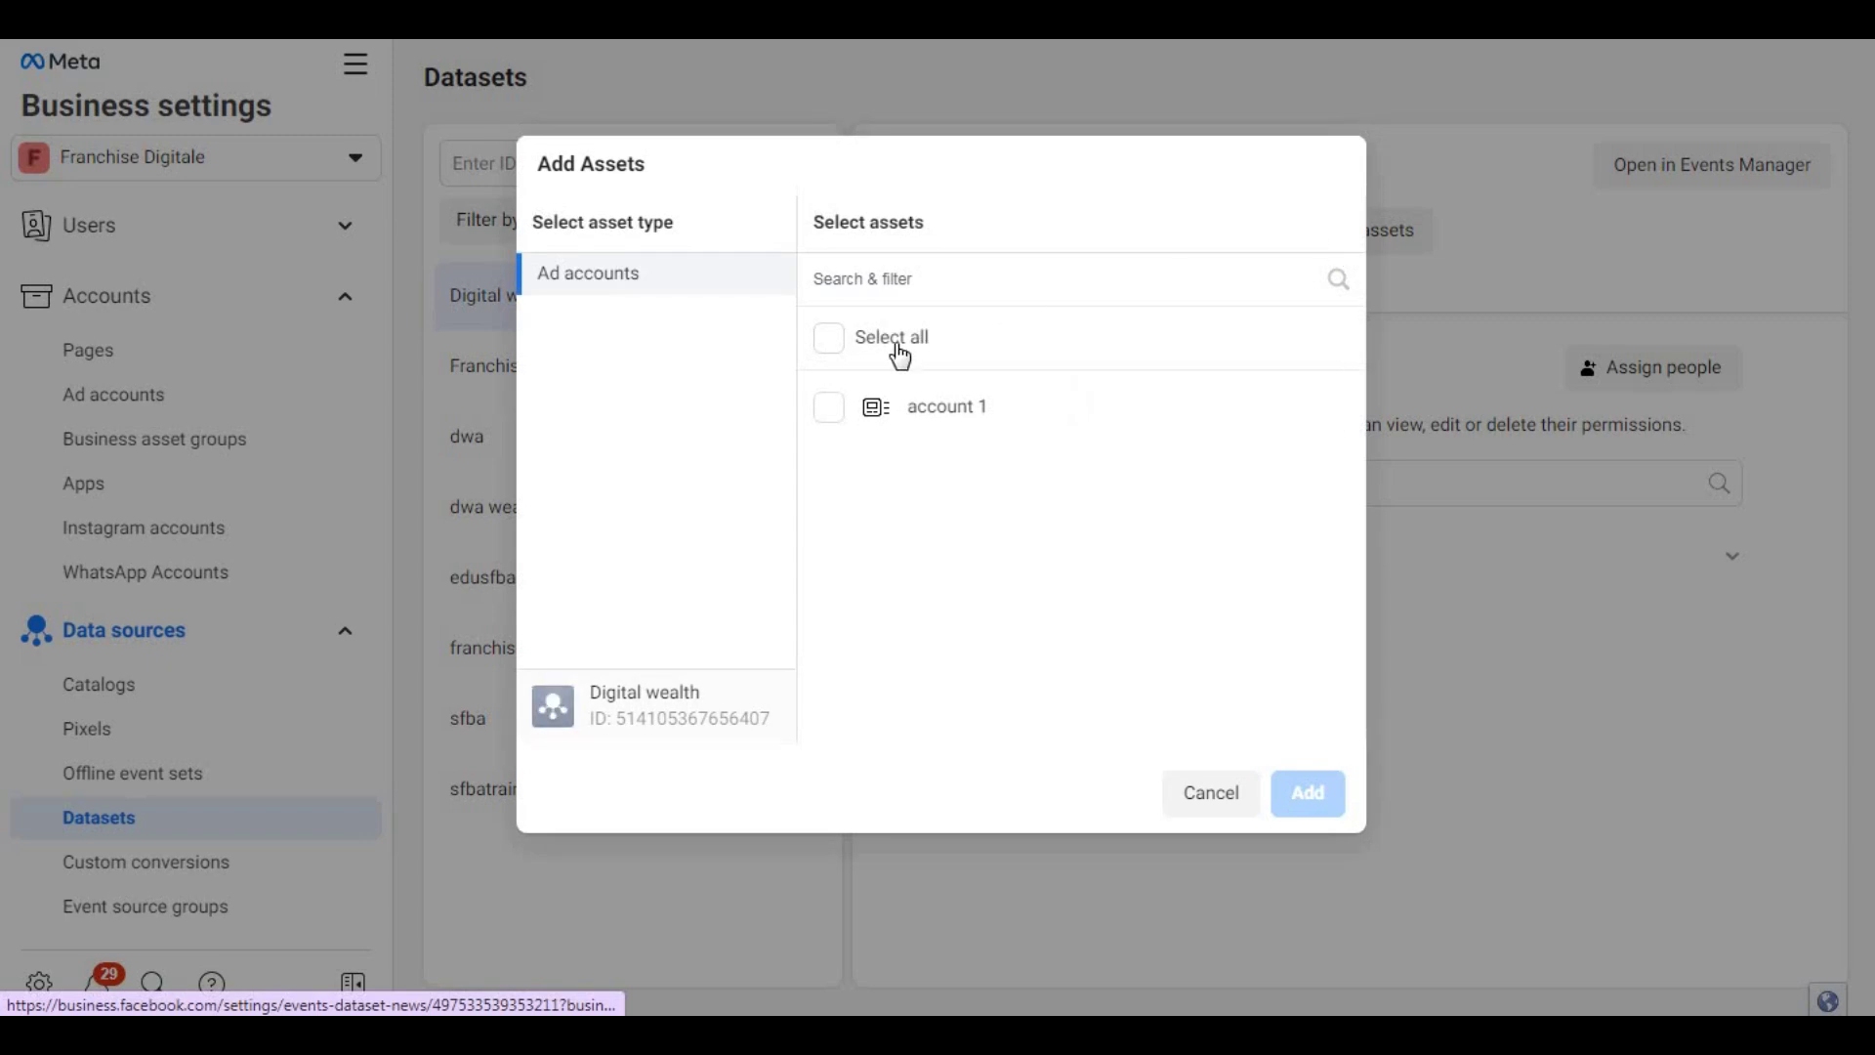
Add the ad account 'account 1' to the Digital wealth dataset.
left_click(834, 418)
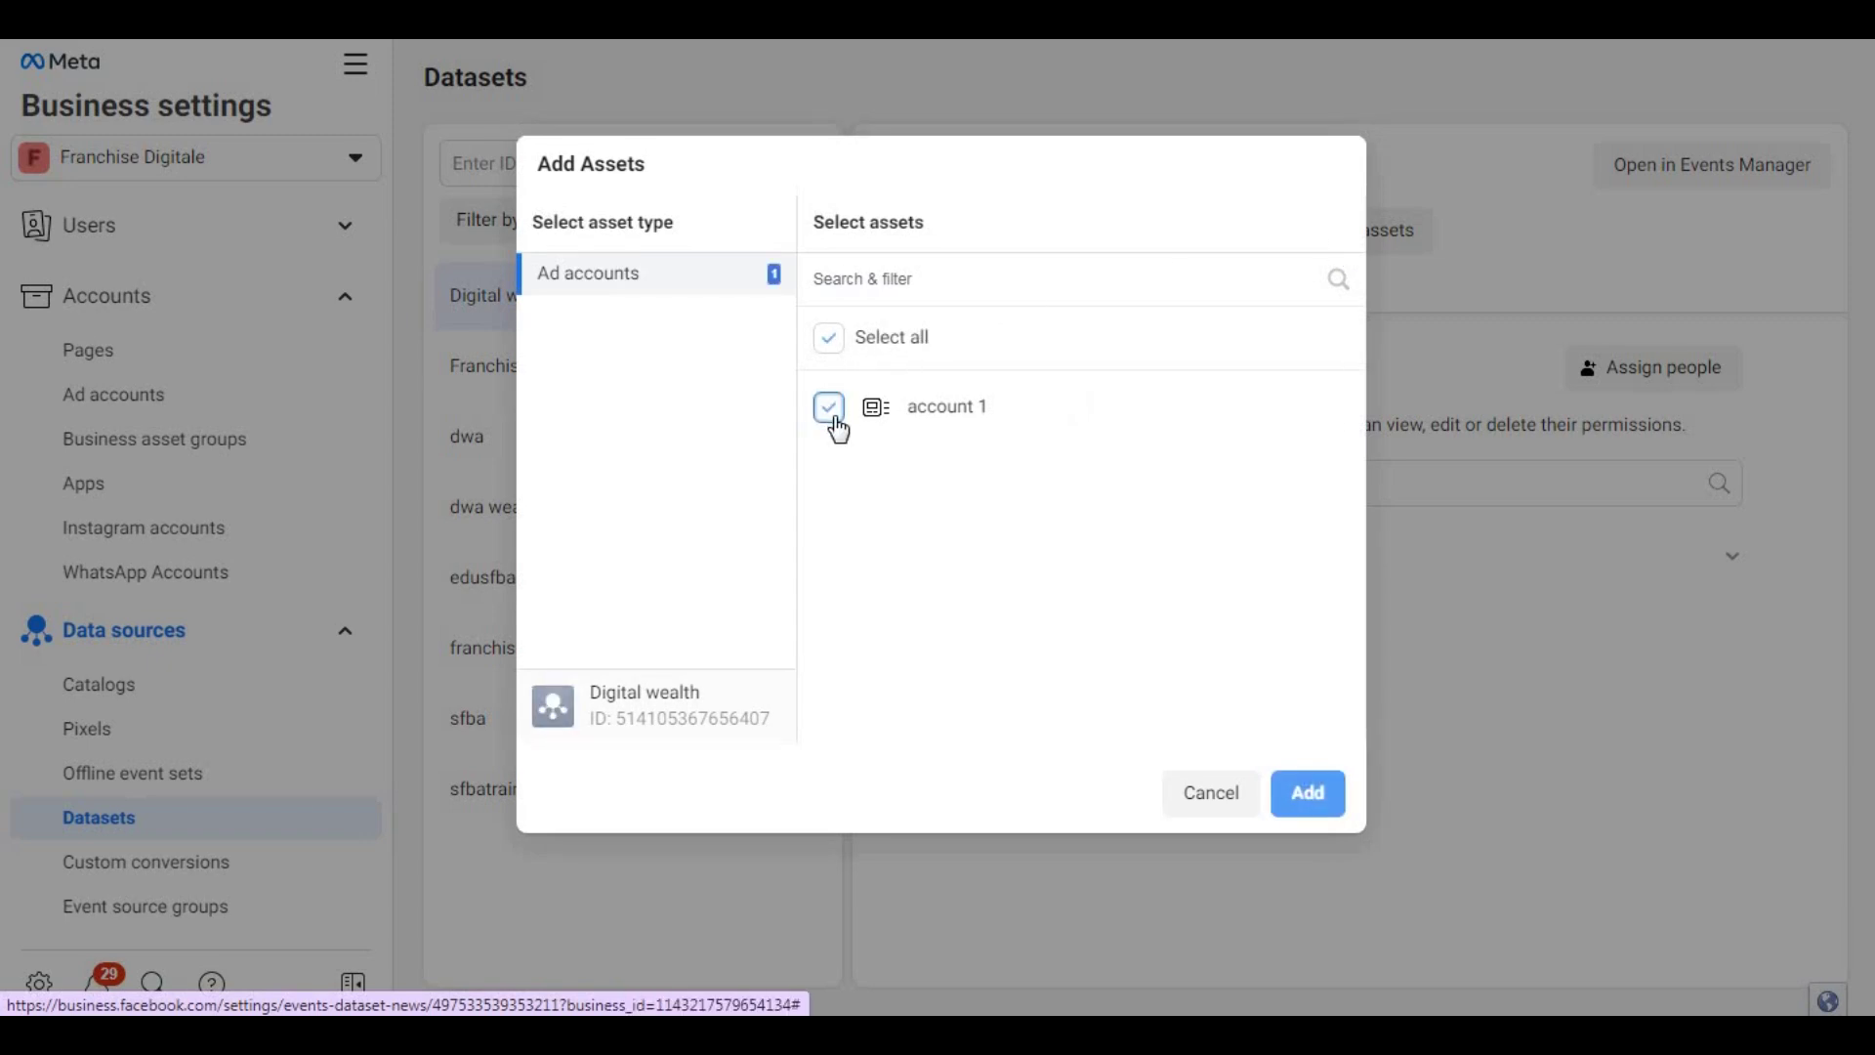
left_click(1309, 793)
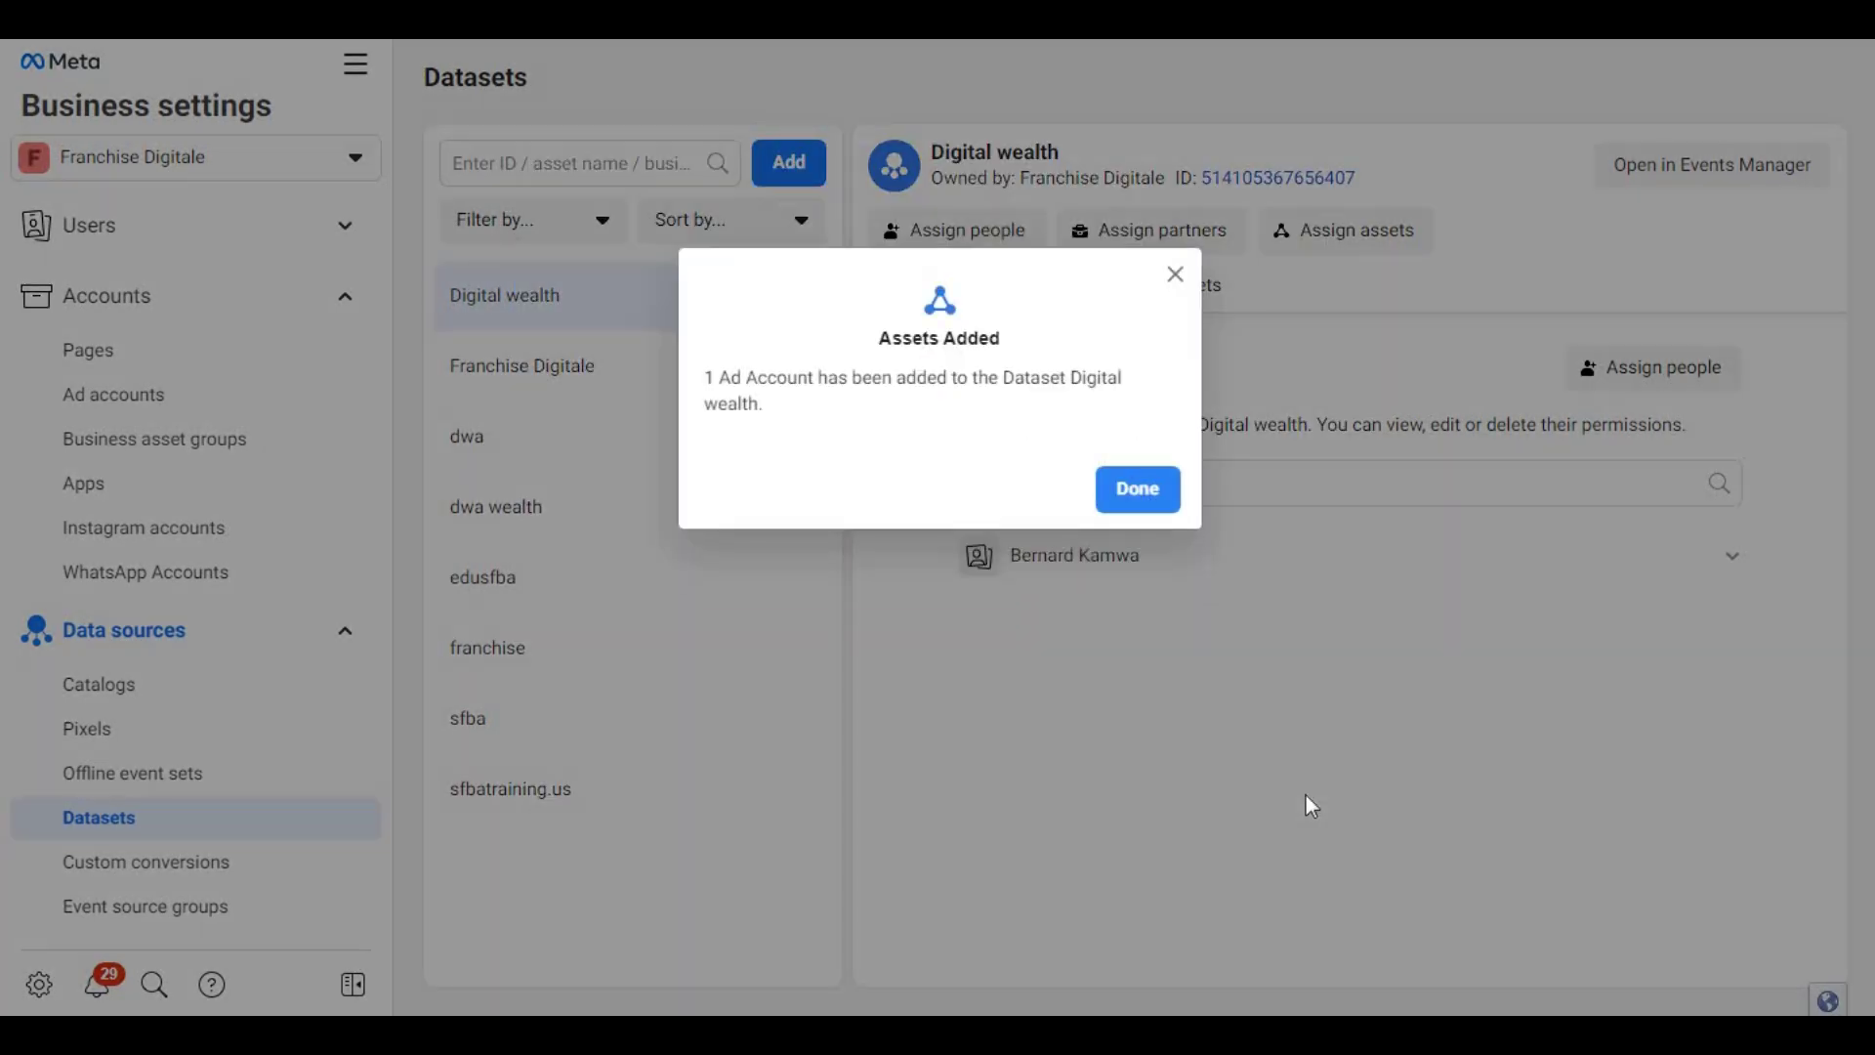
left_click(1138, 486)
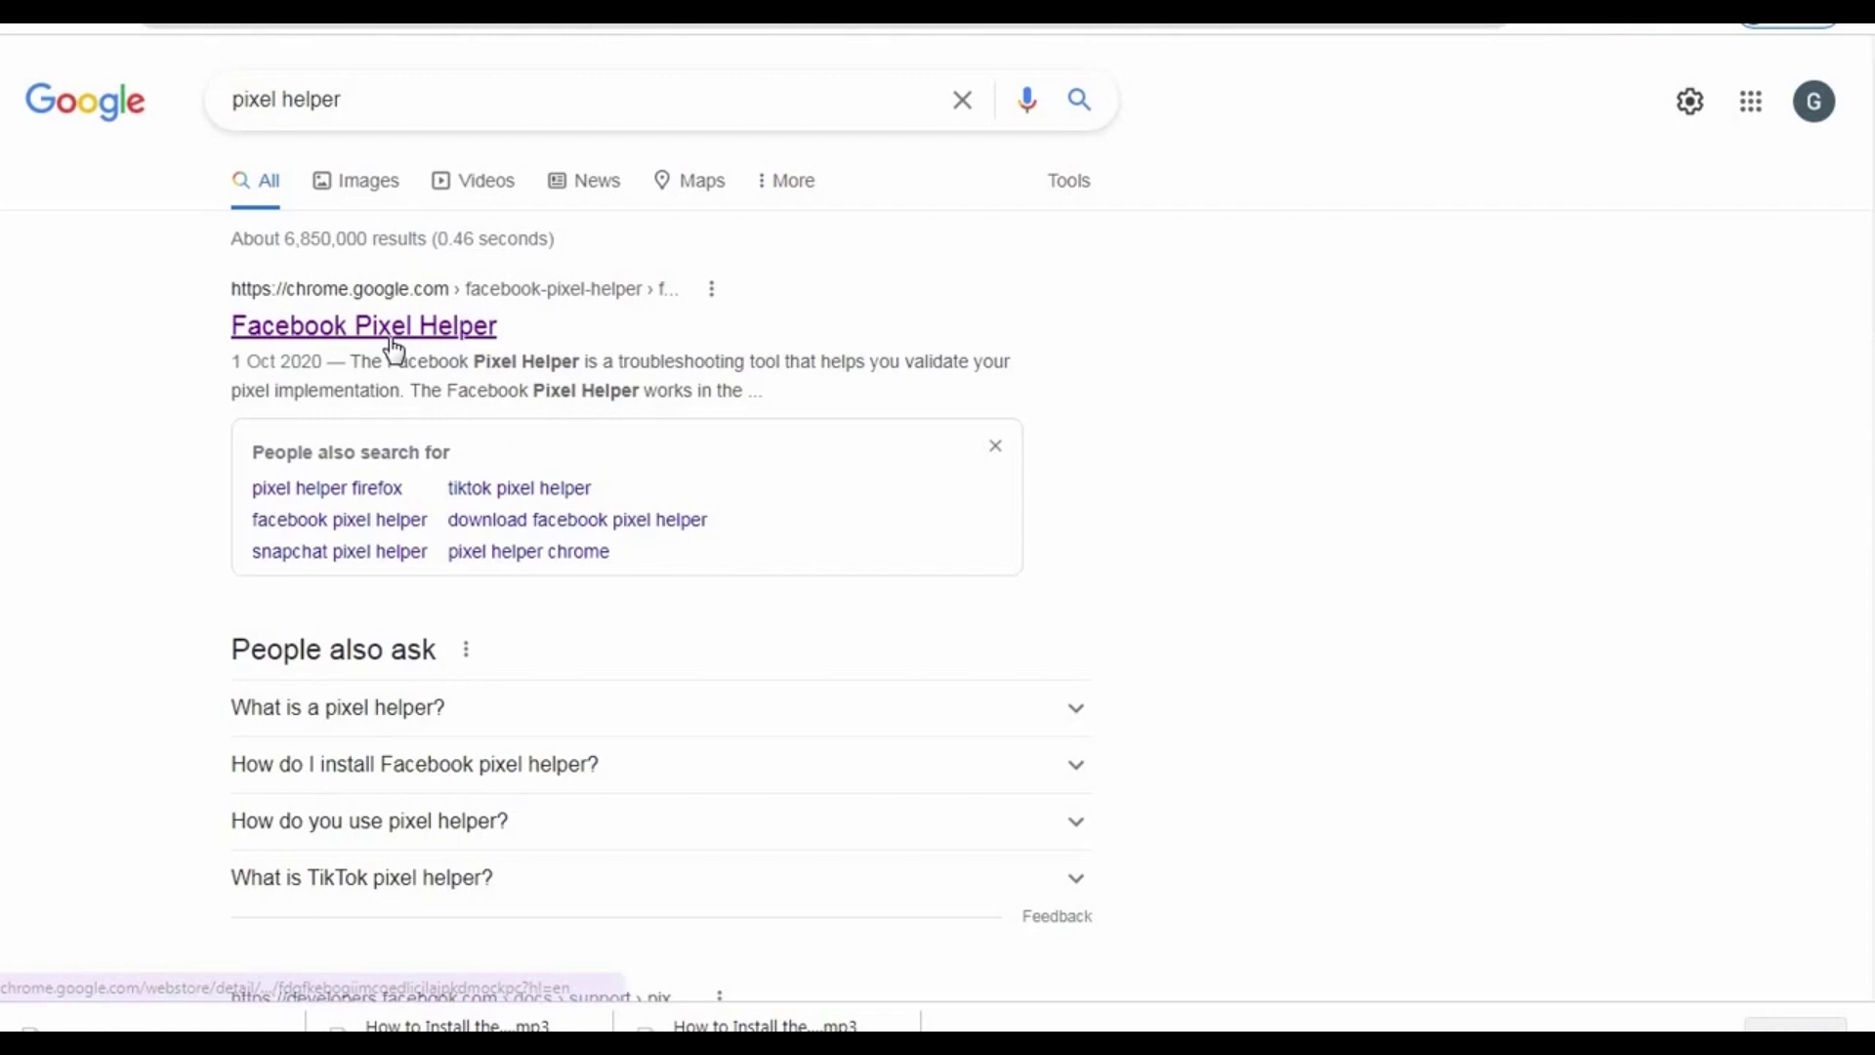
Install the Facebook Pixel Helper extension from its Chrome Web Store listing.
left_click(394, 350)
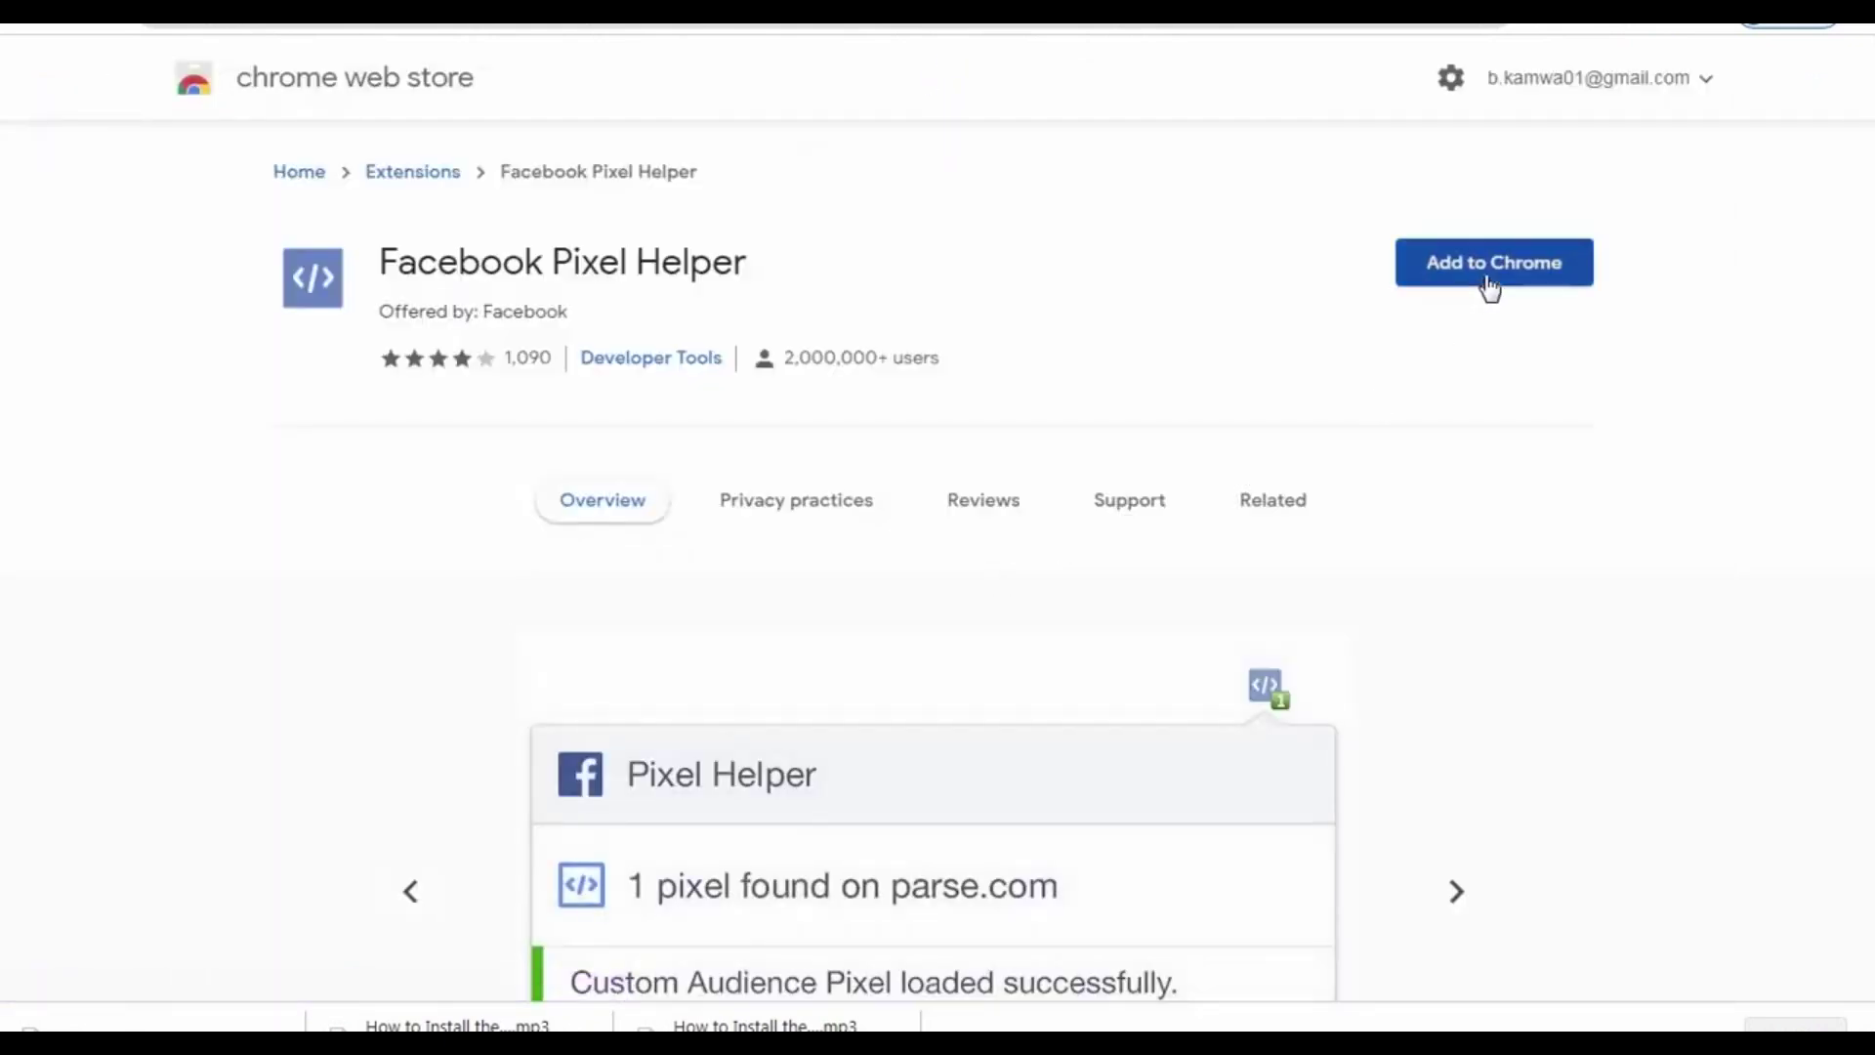
left_click(1489, 283)
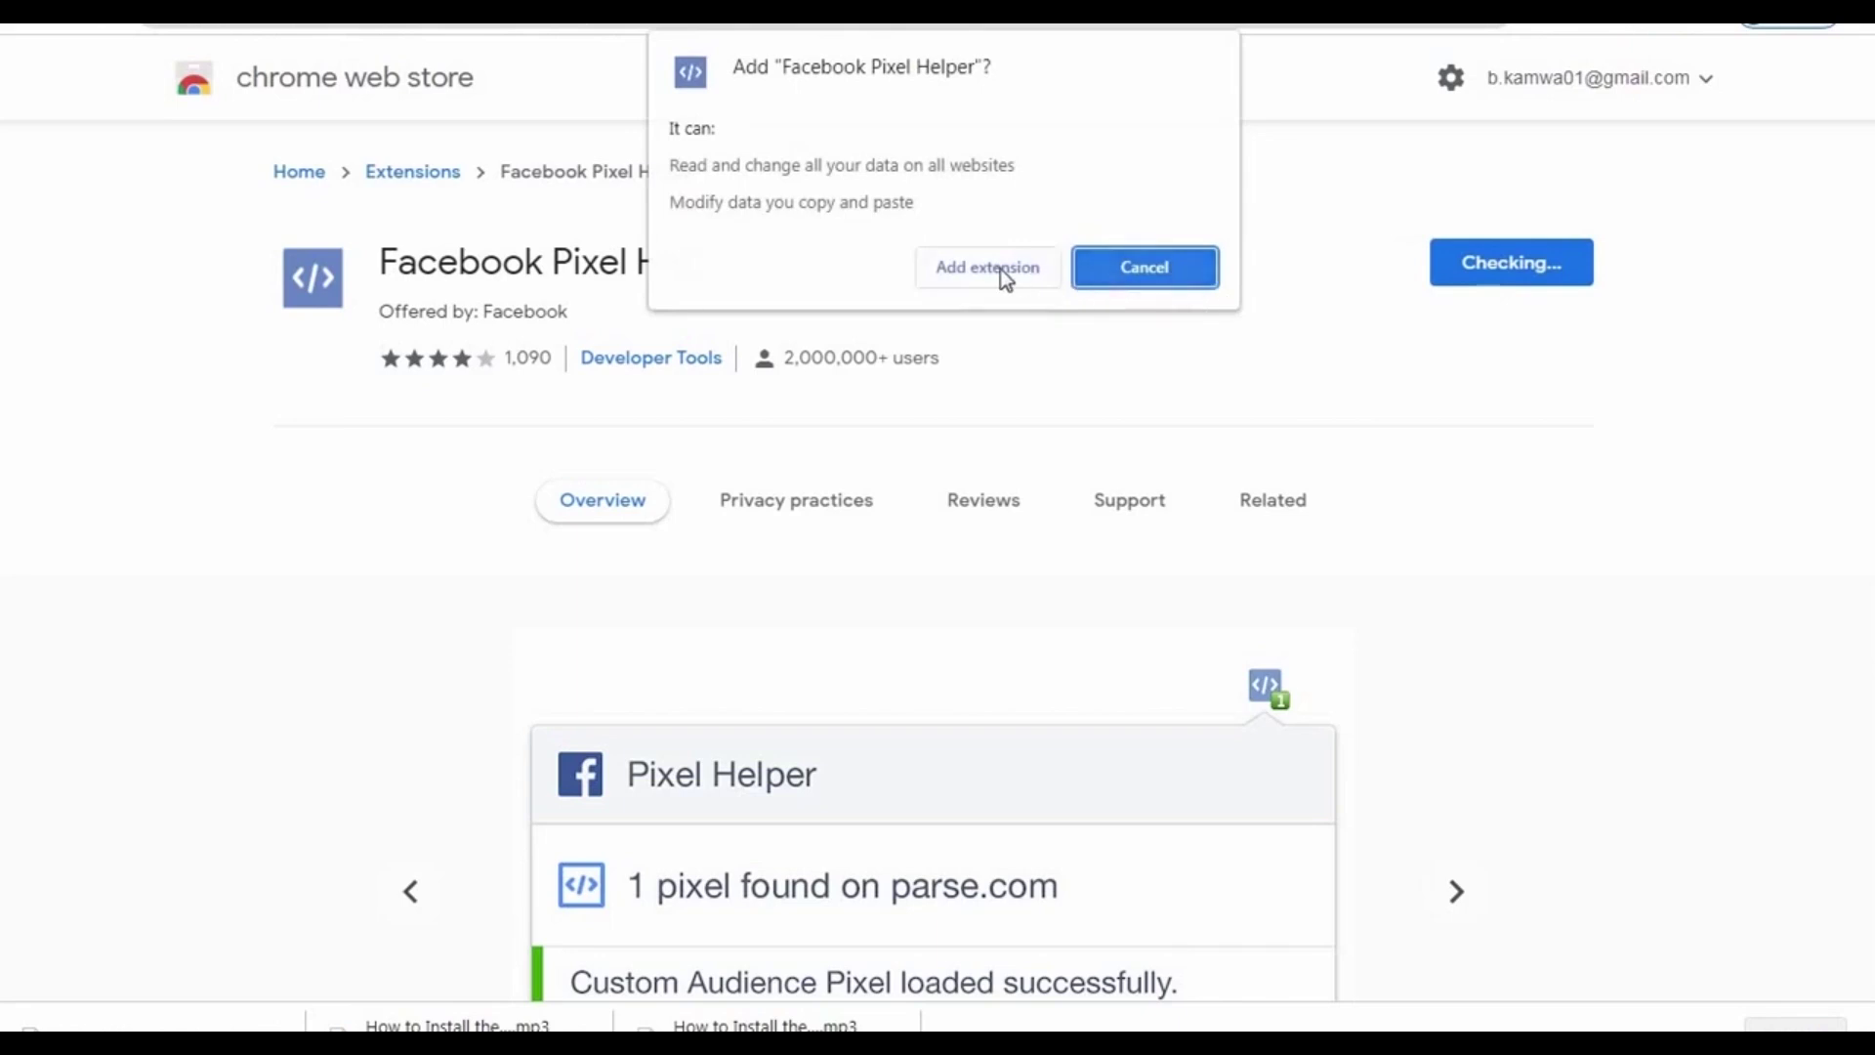
left_click(1000, 267)
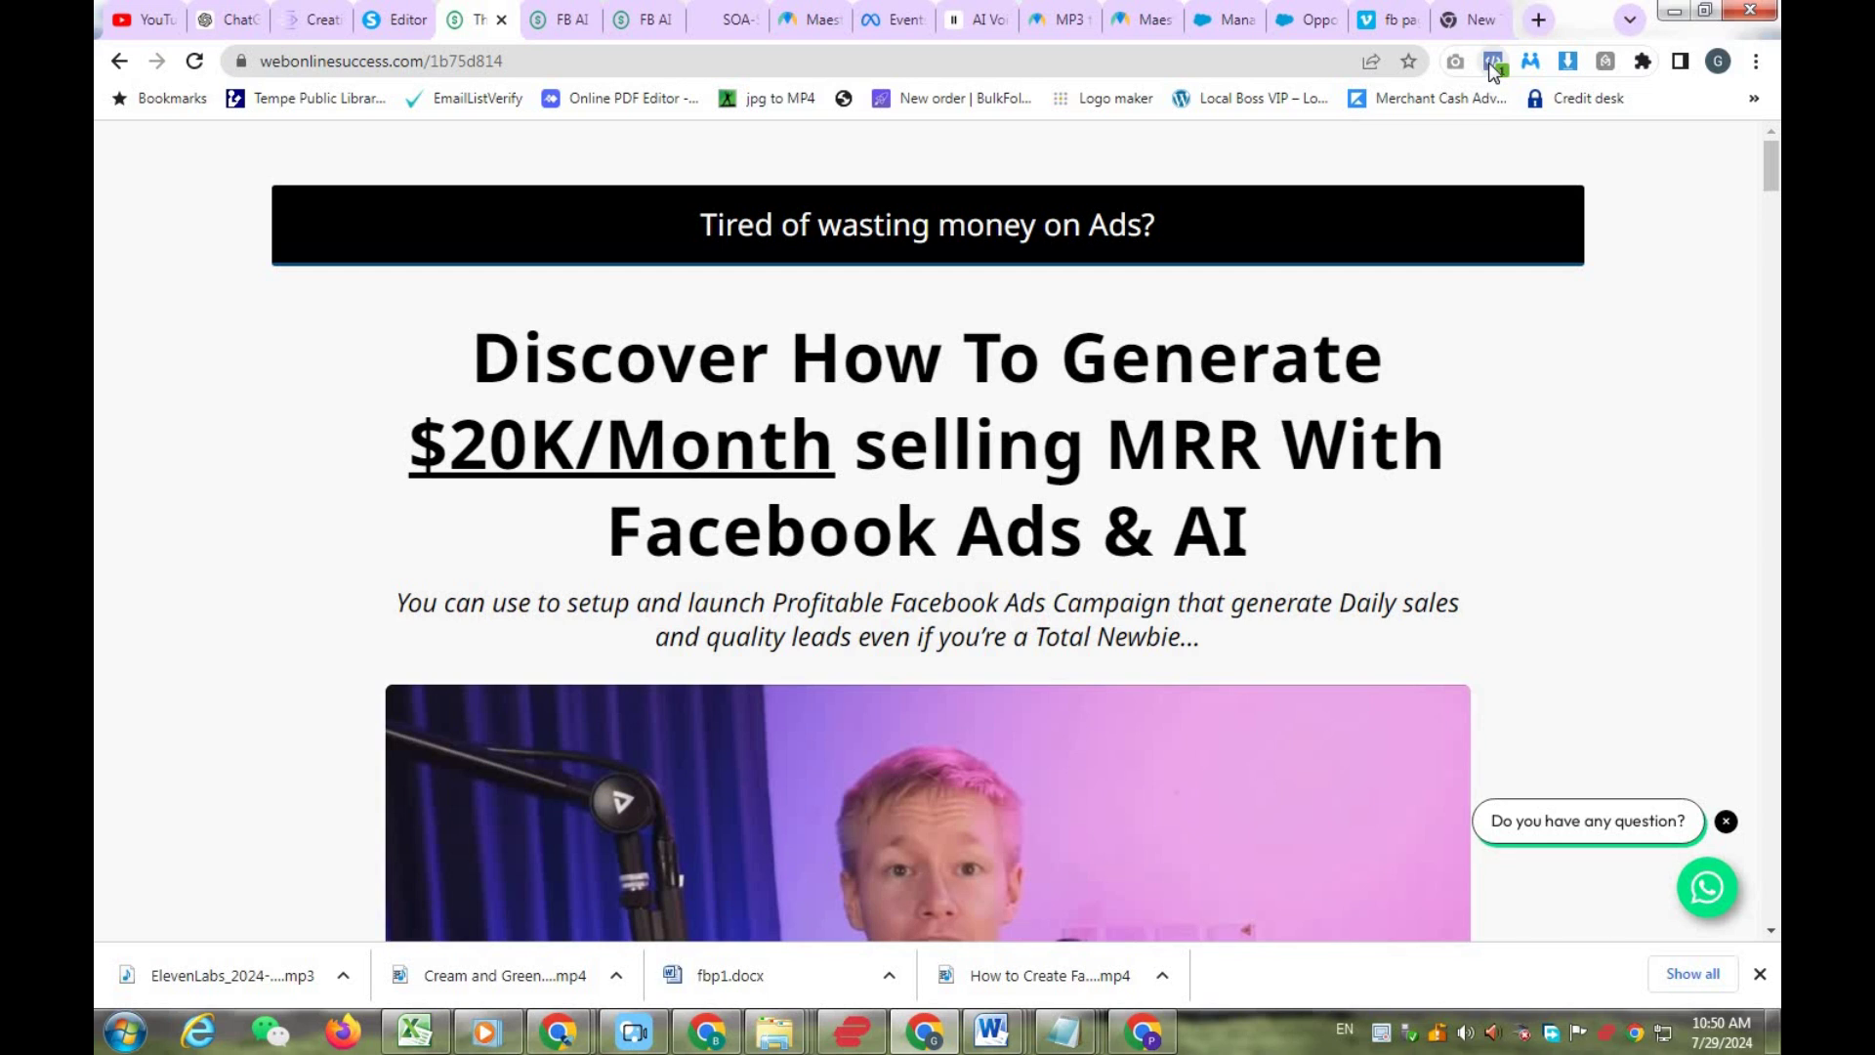
Check Pixel Helper on sales, checkout (InitiateCheckout) and thank-you (PageView, Purchase) pages.
left_click(1492, 63)
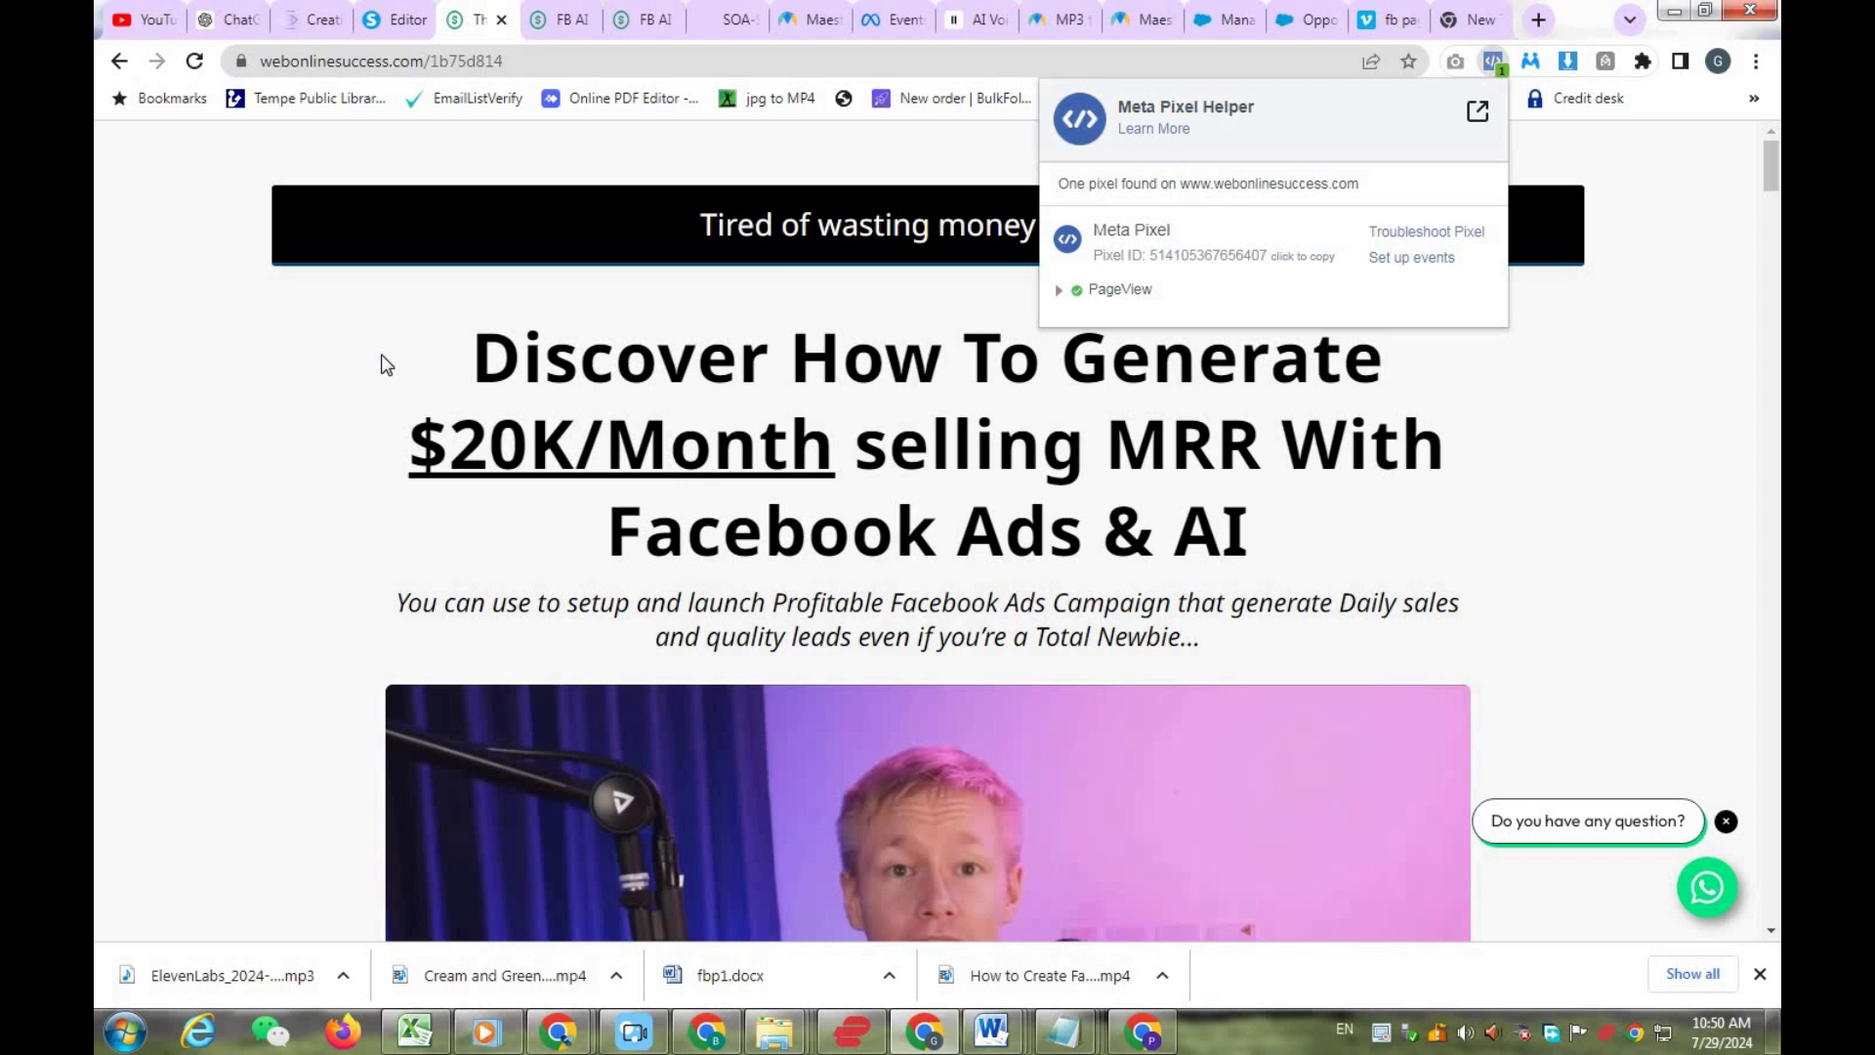
left_click(552, 19)
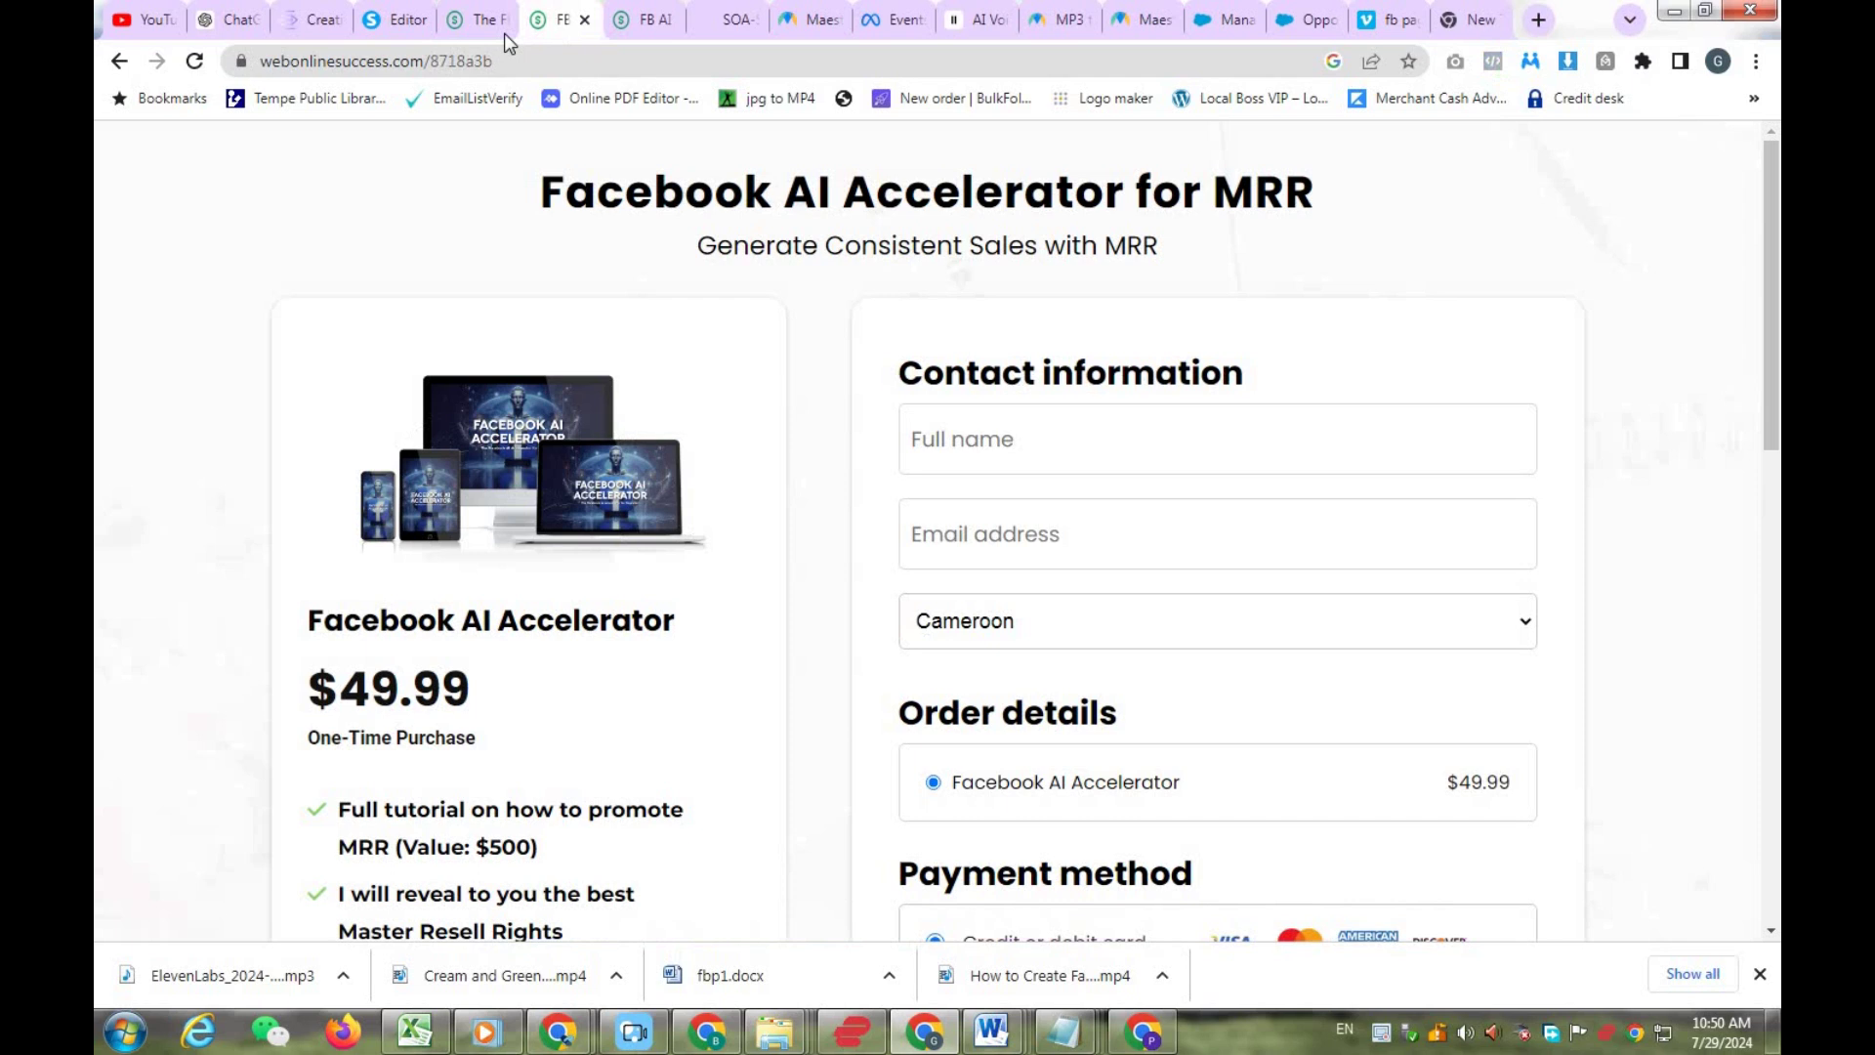
left_click(193, 63)
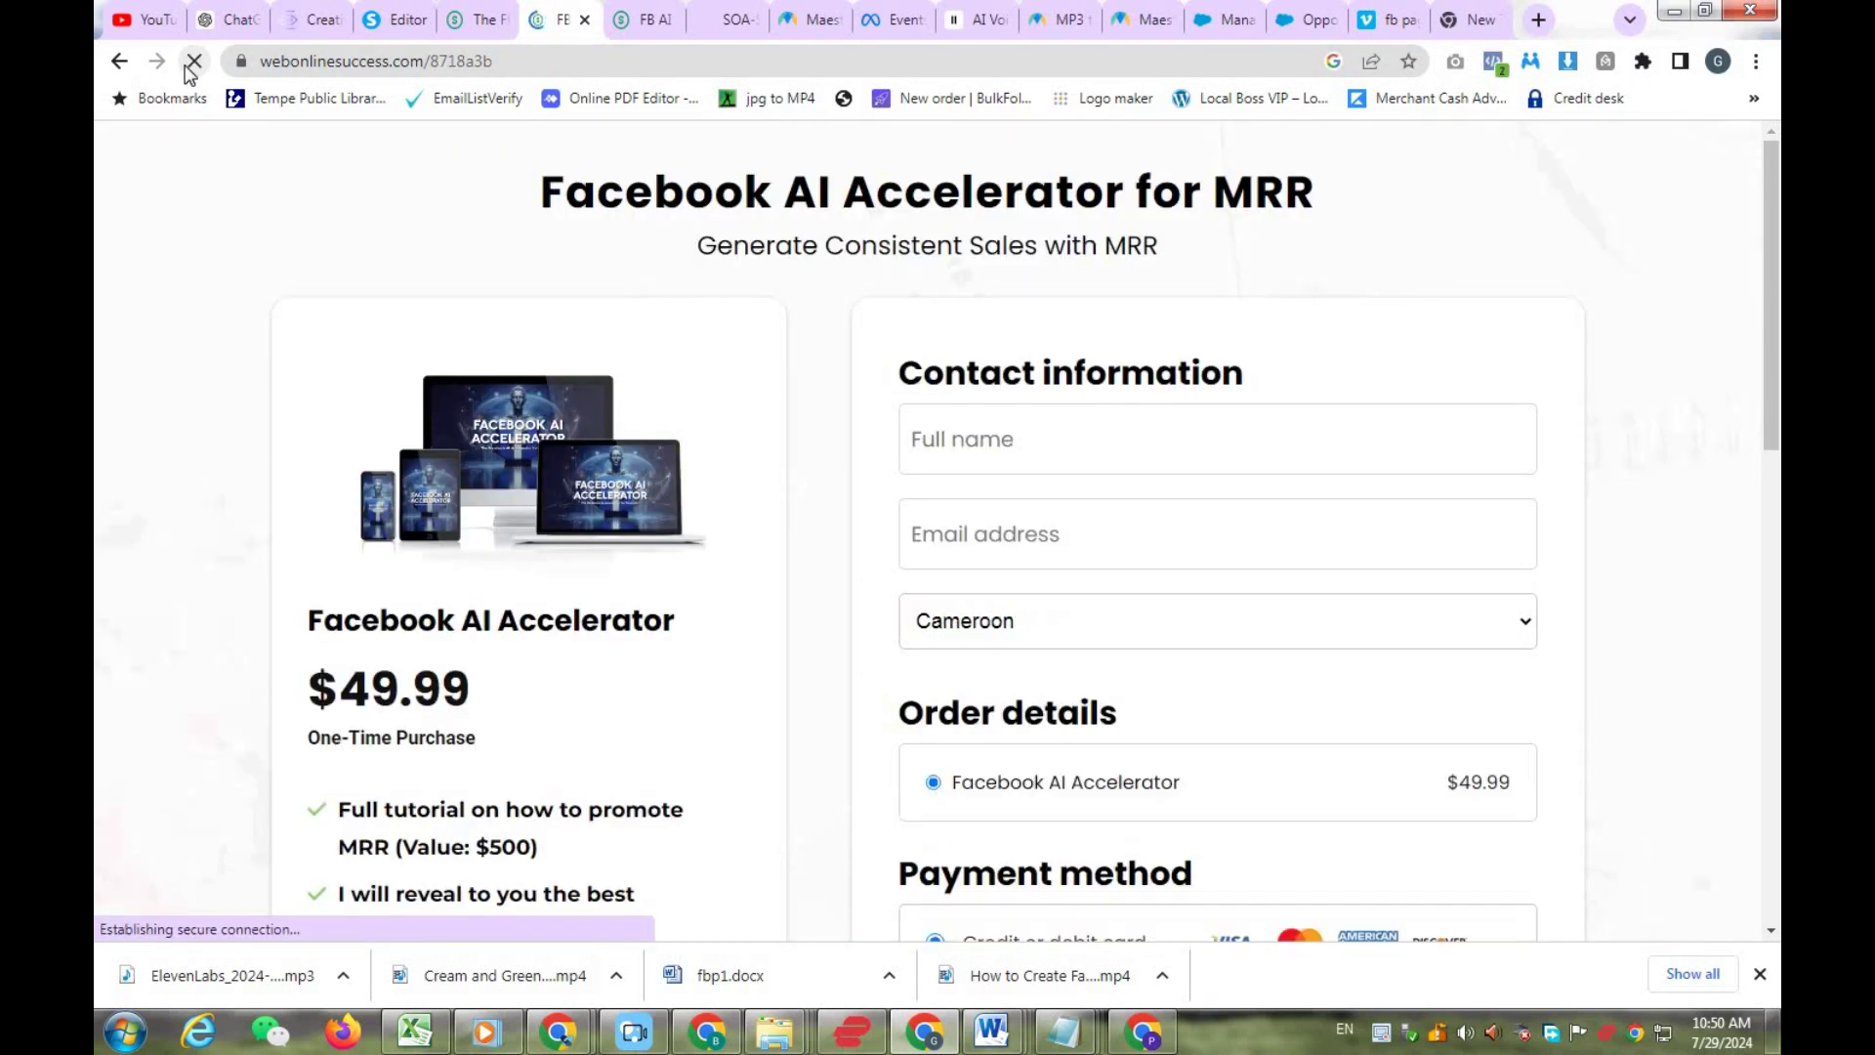
left_click(1488, 63)
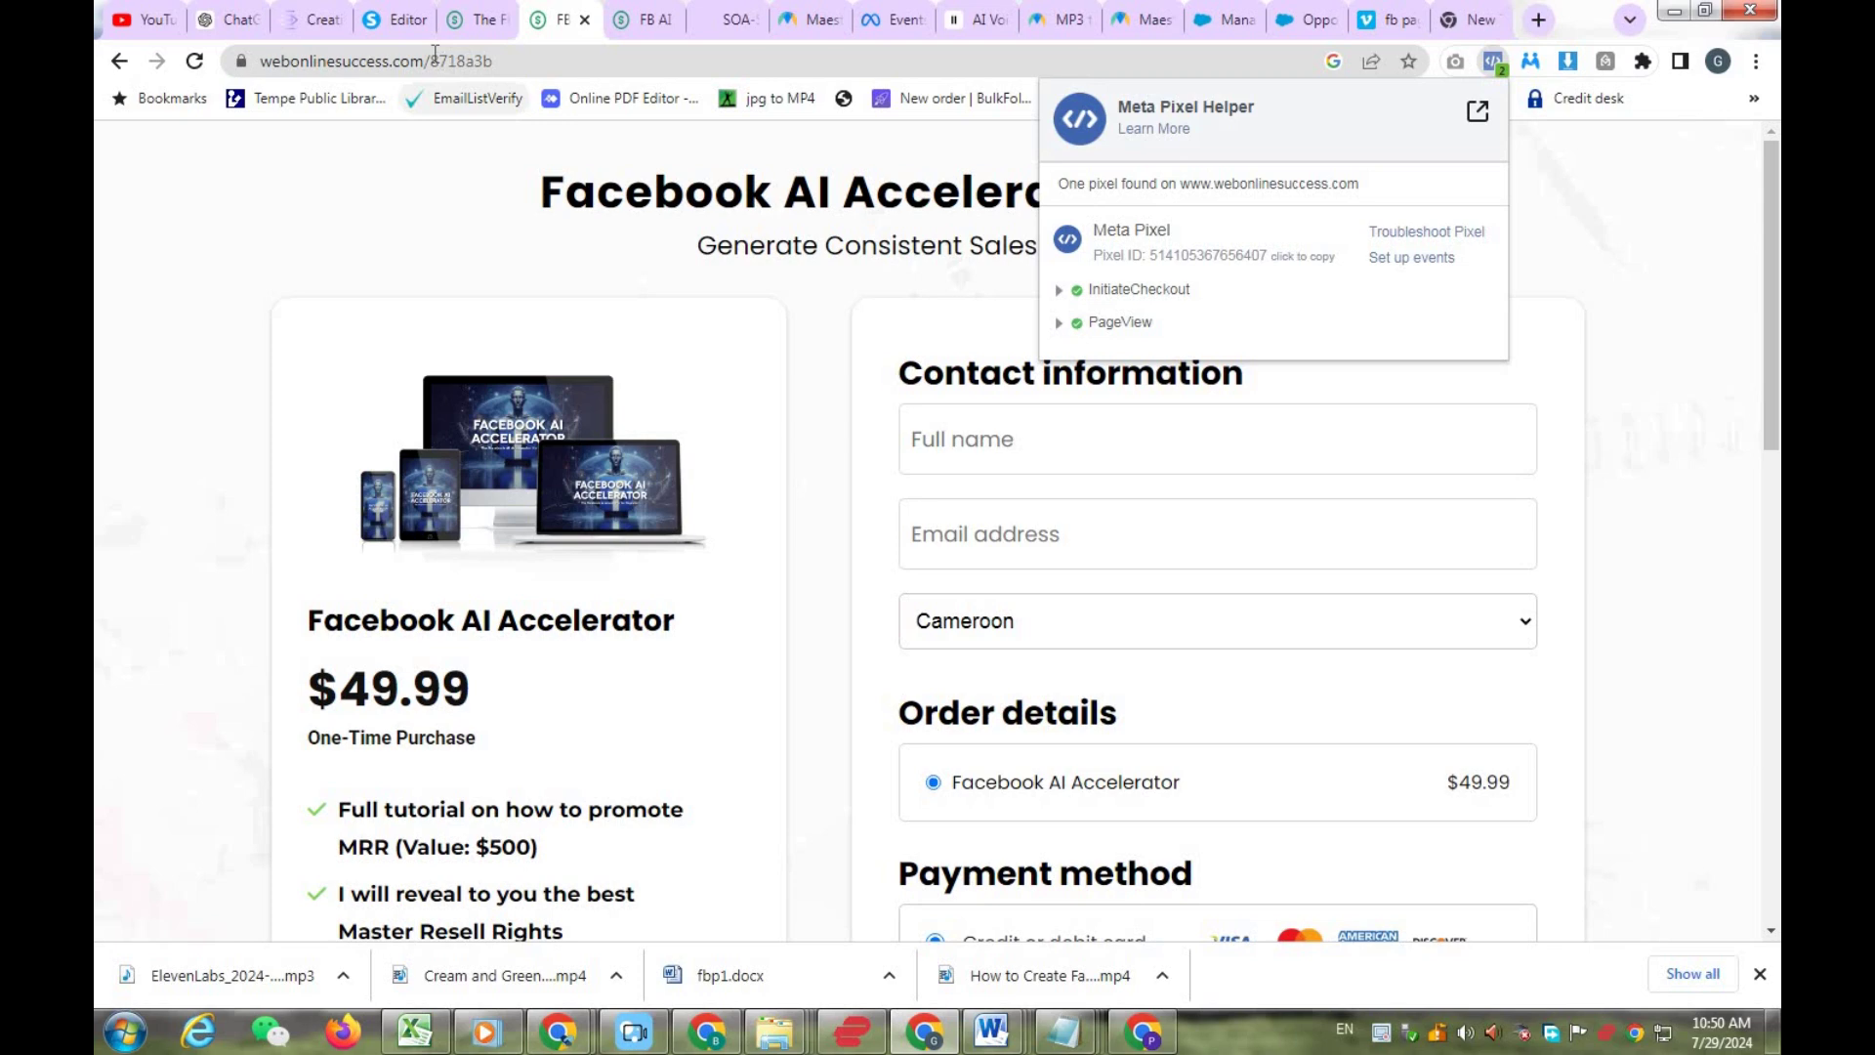
left_click(194, 61)
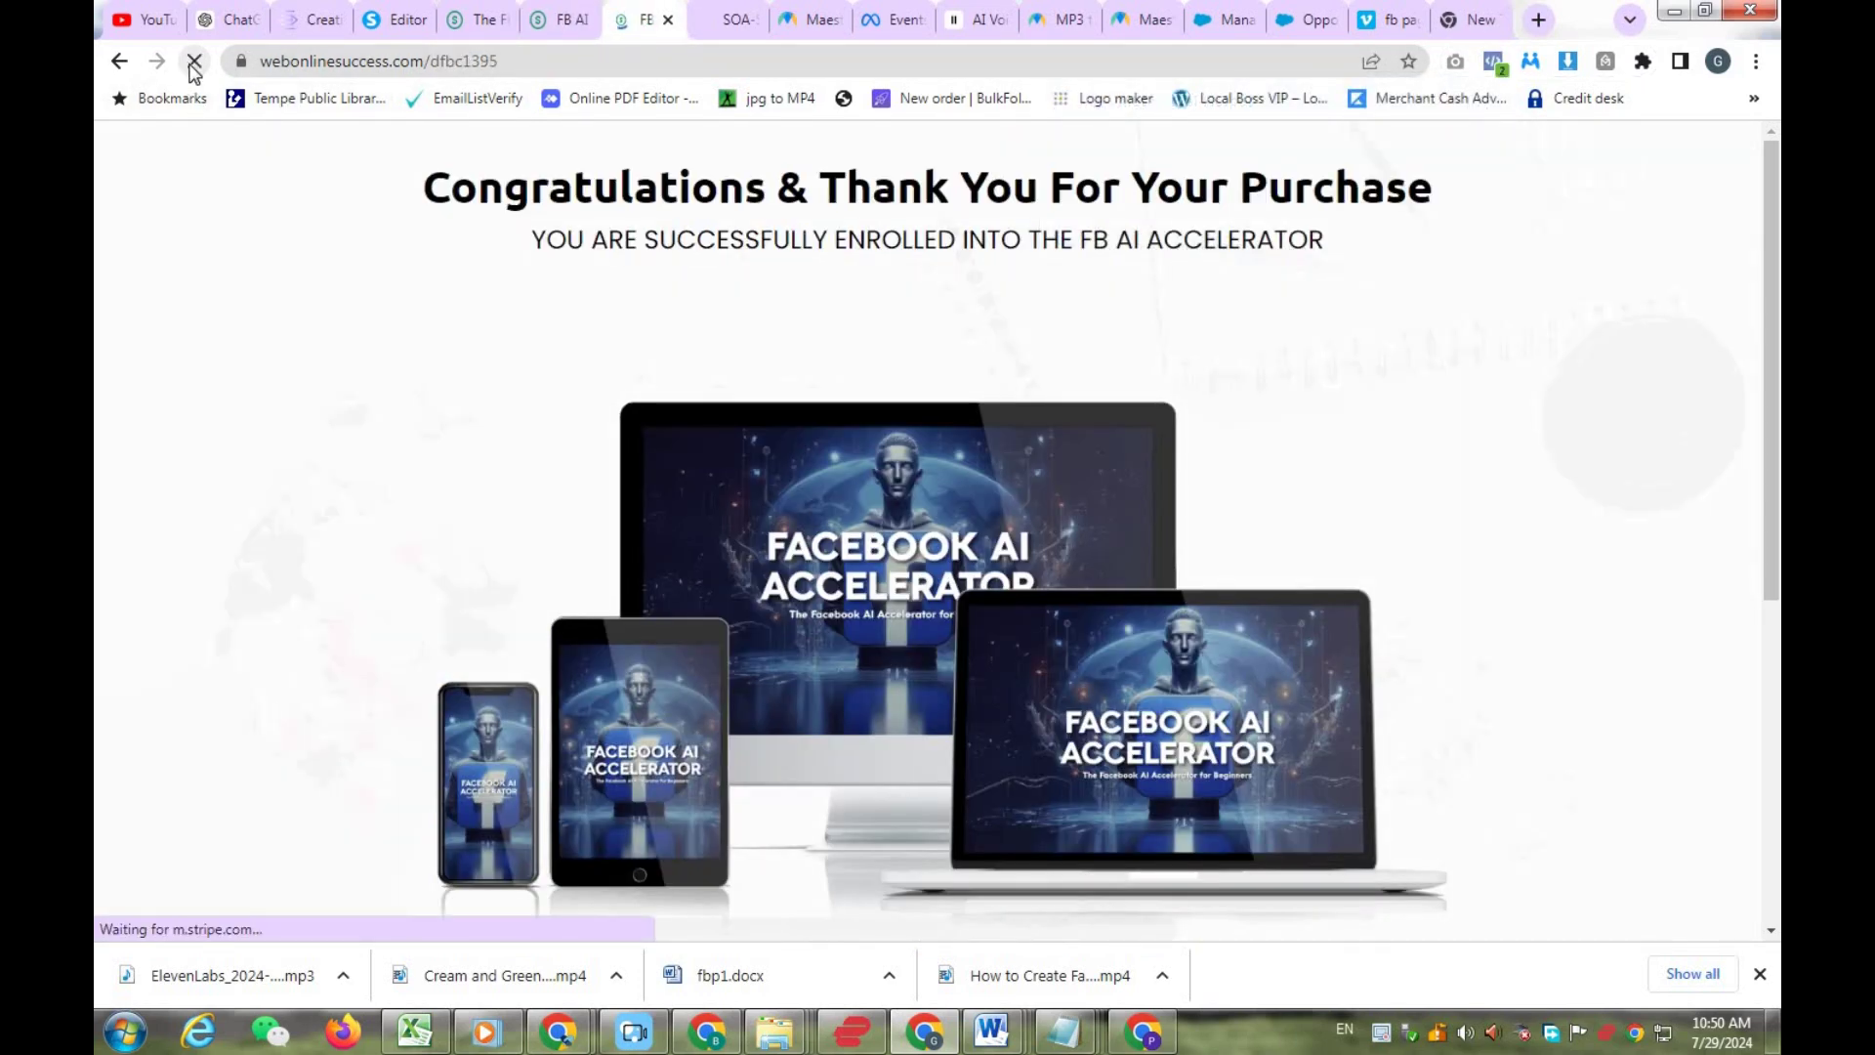
left_click(1493, 61)
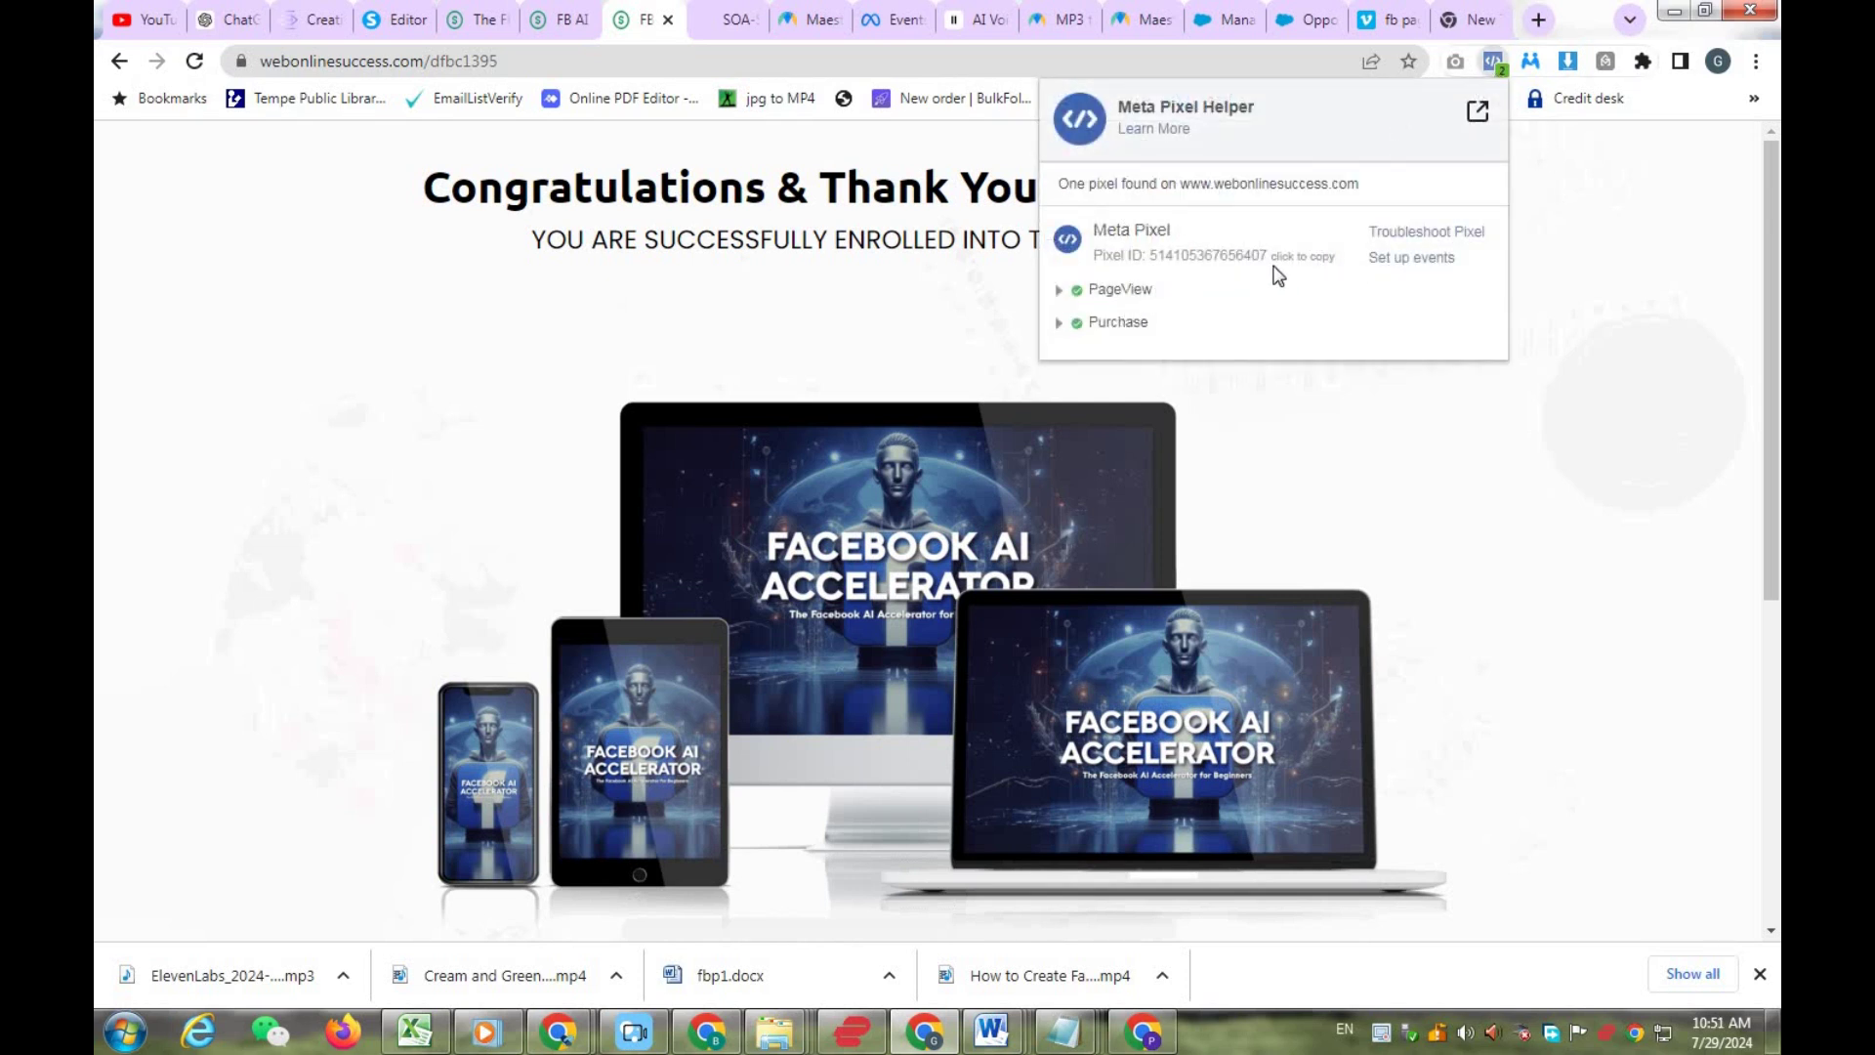